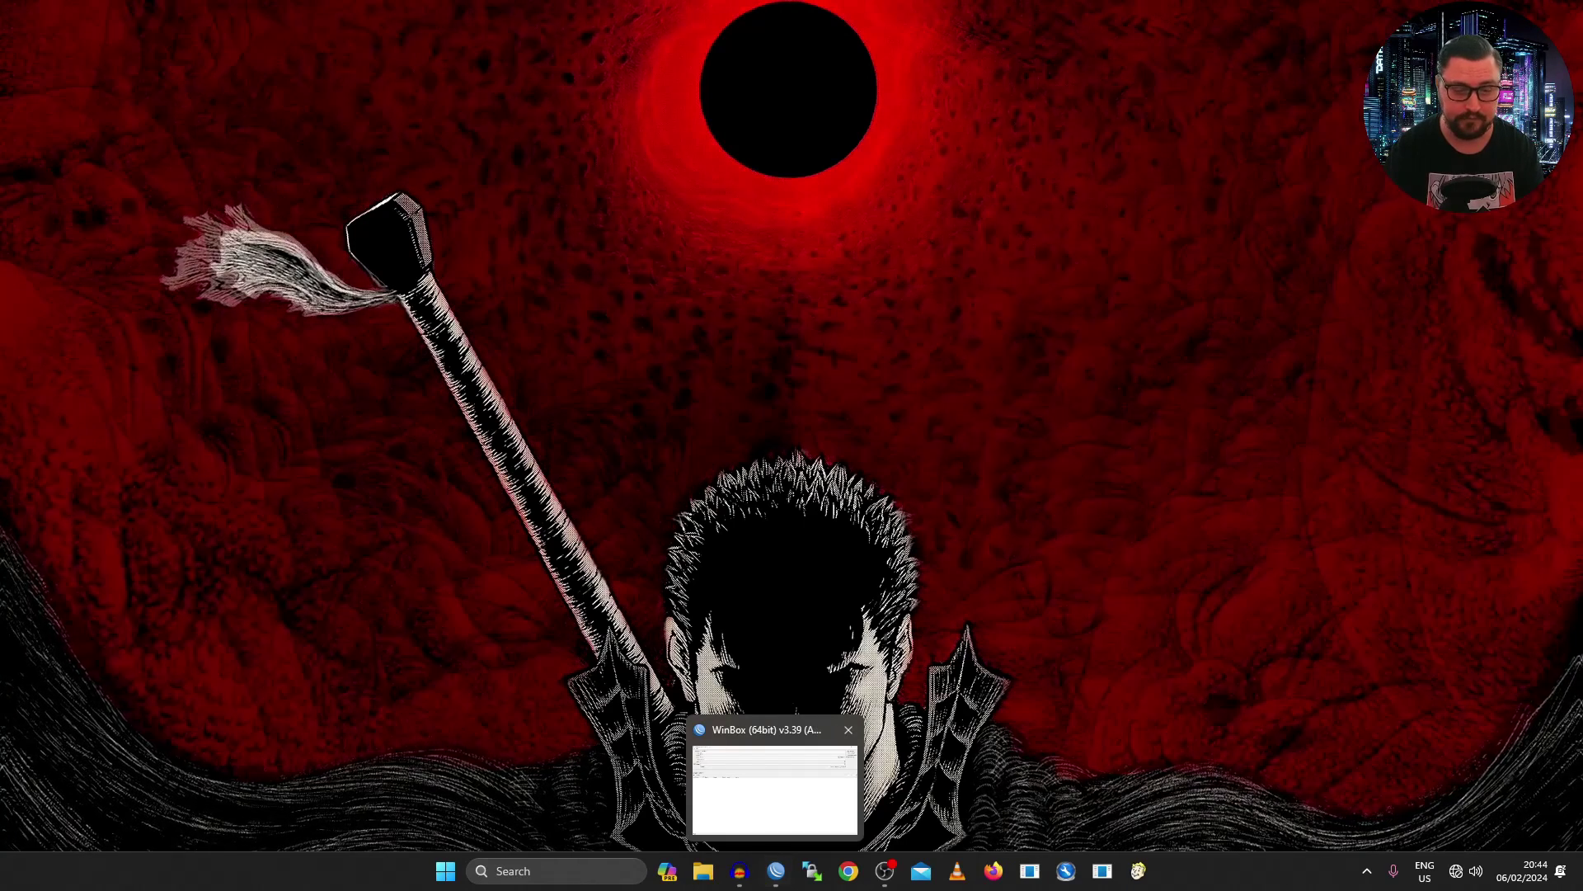
- Bring up the WinBox loader's Neighbors list and select the hAP ax3 at MAC 18:FD:74:FE:F1:92
click(776, 871)
click(27, 259)
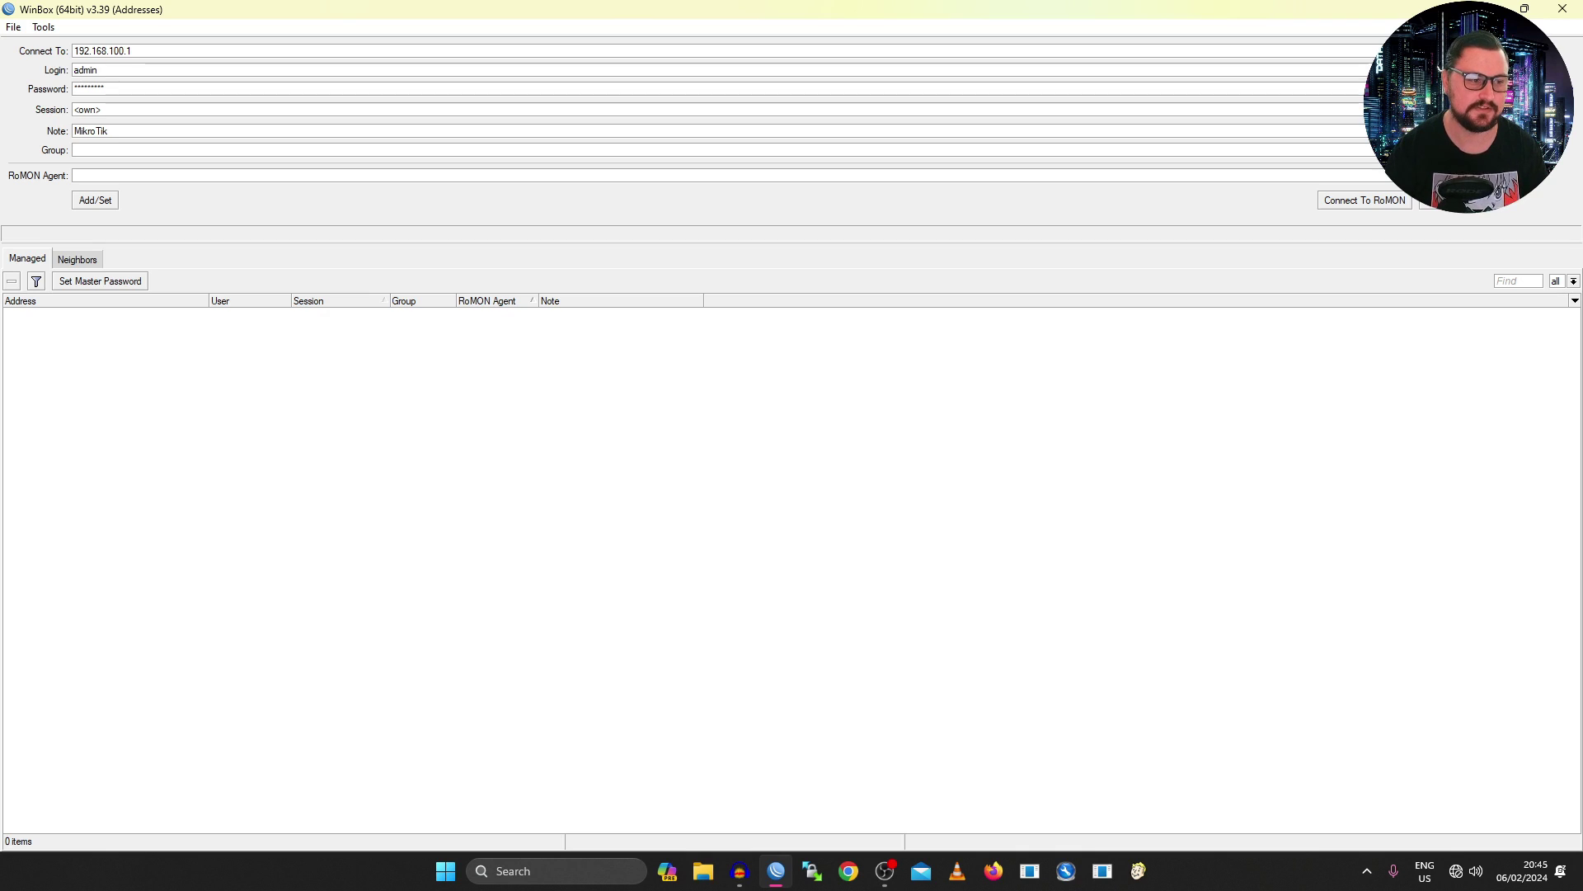
click(76, 259)
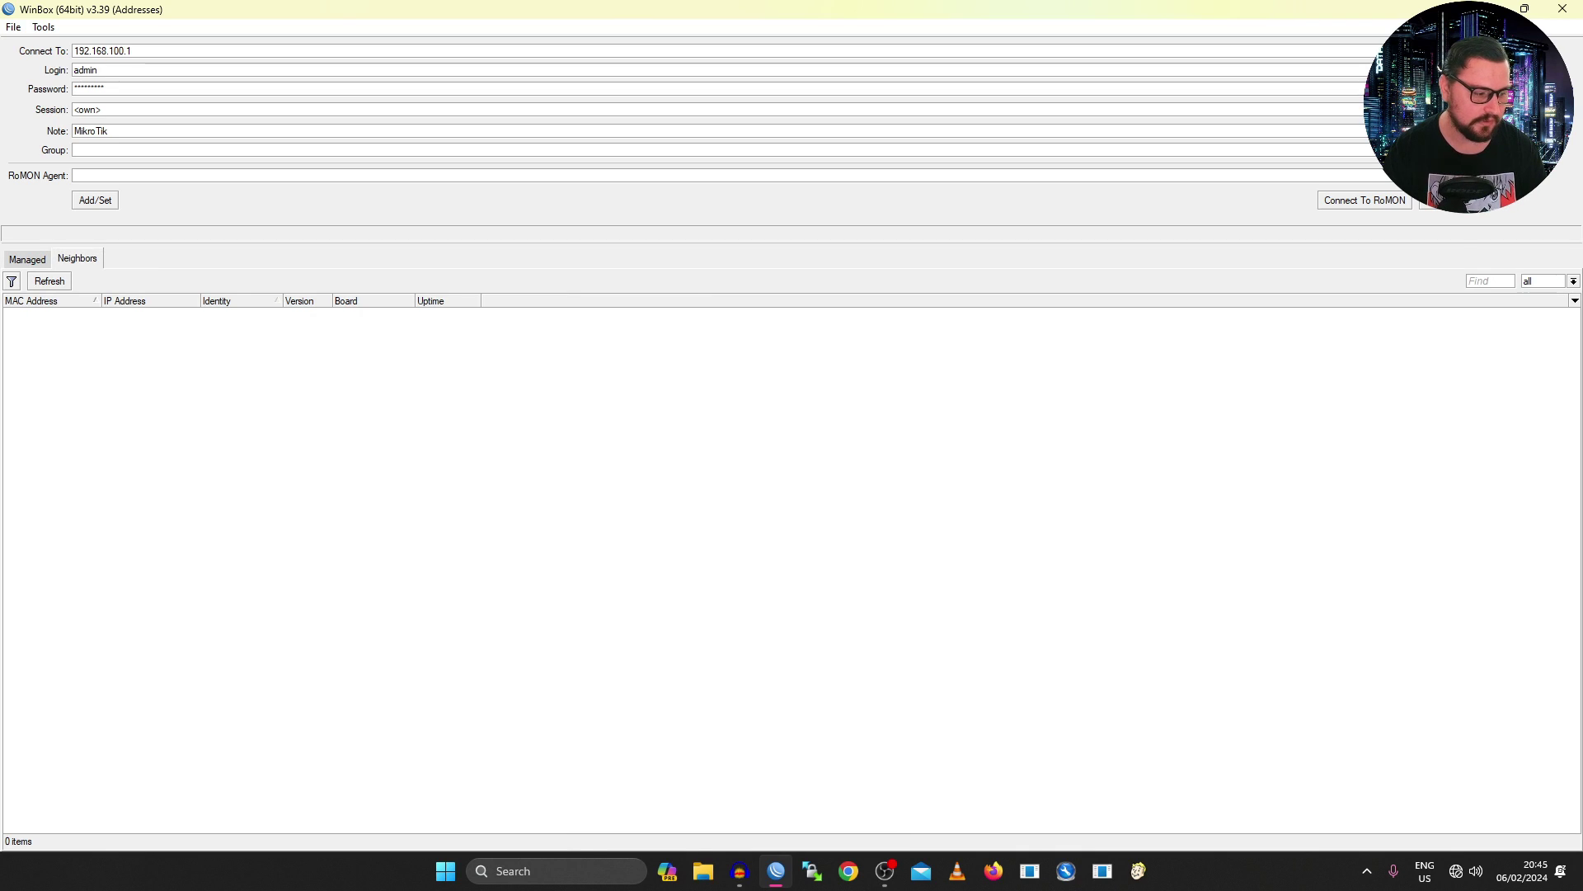
click(41, 327)
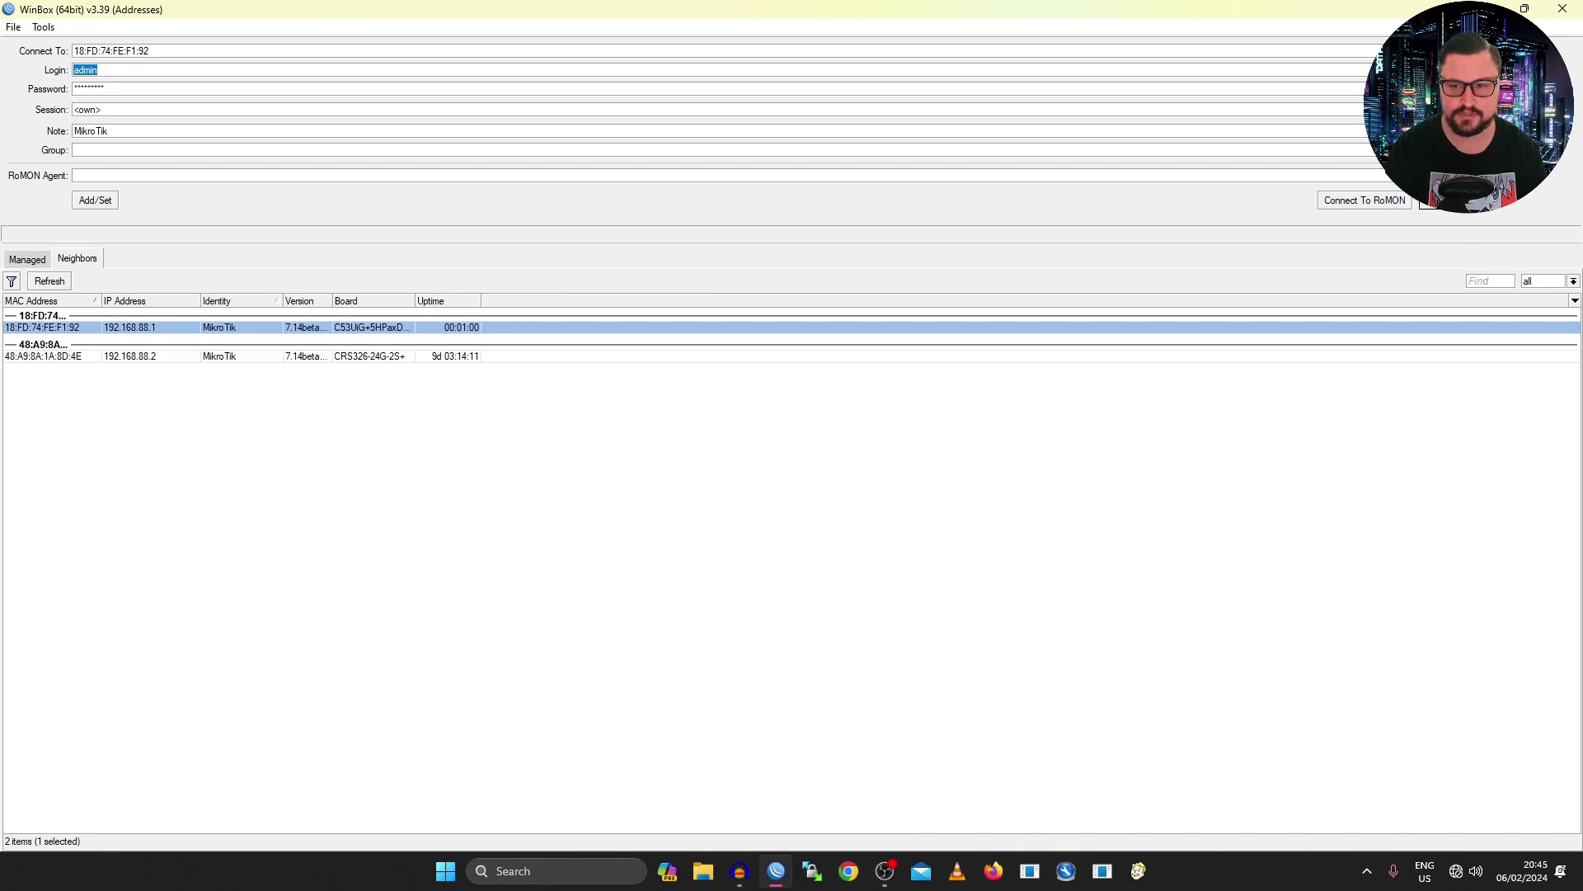
- Connect to the hAP ax3 and dismiss the default-configuration notice
key(Return)
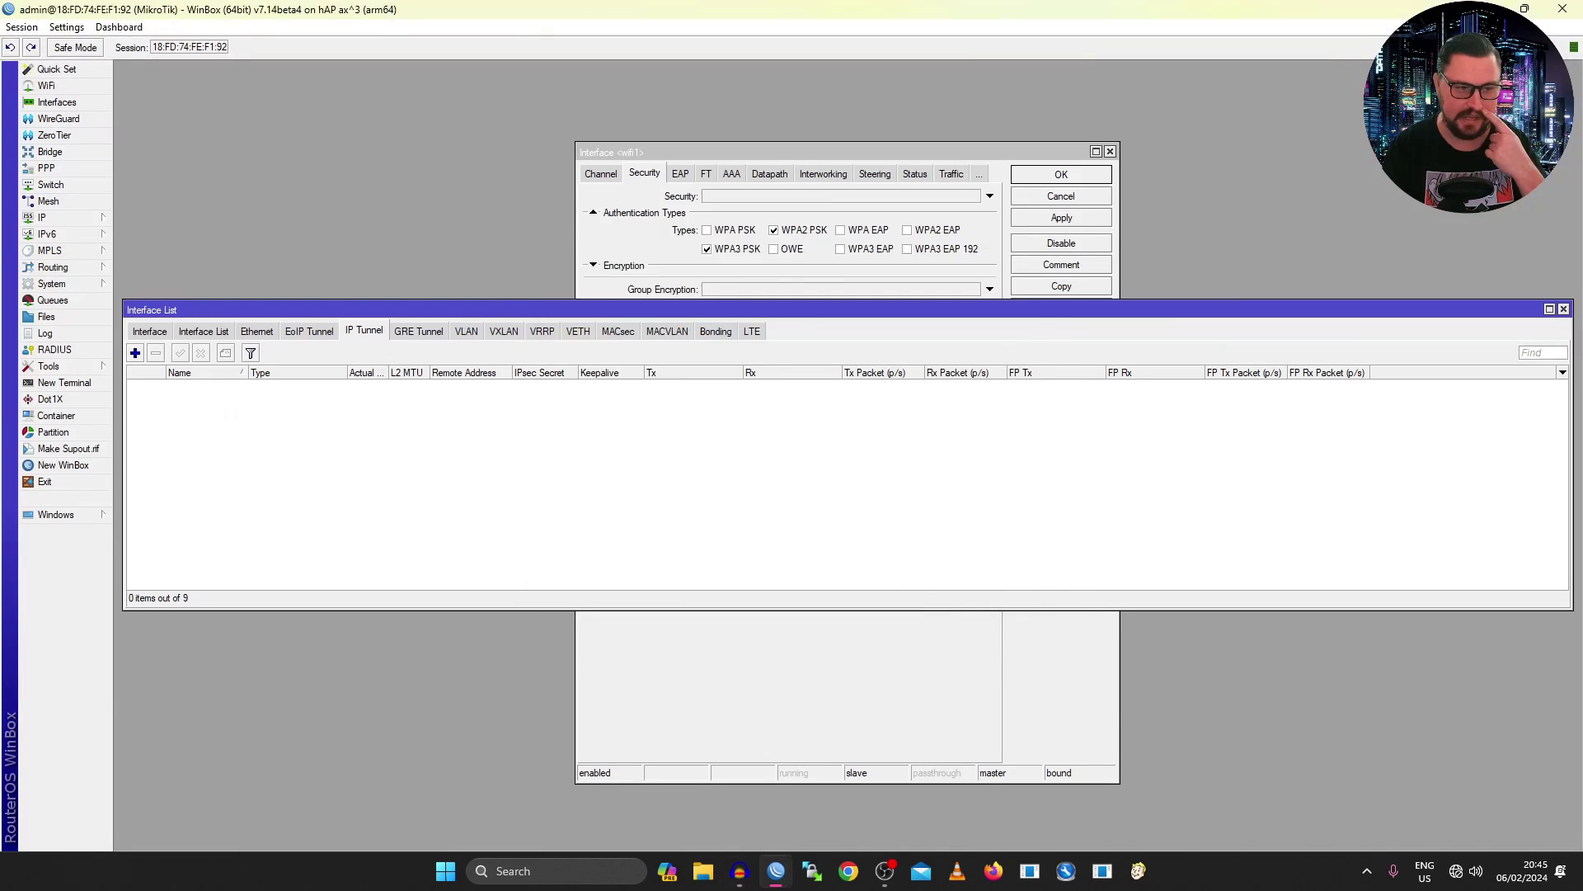
scroll(788, 421, down, 6)
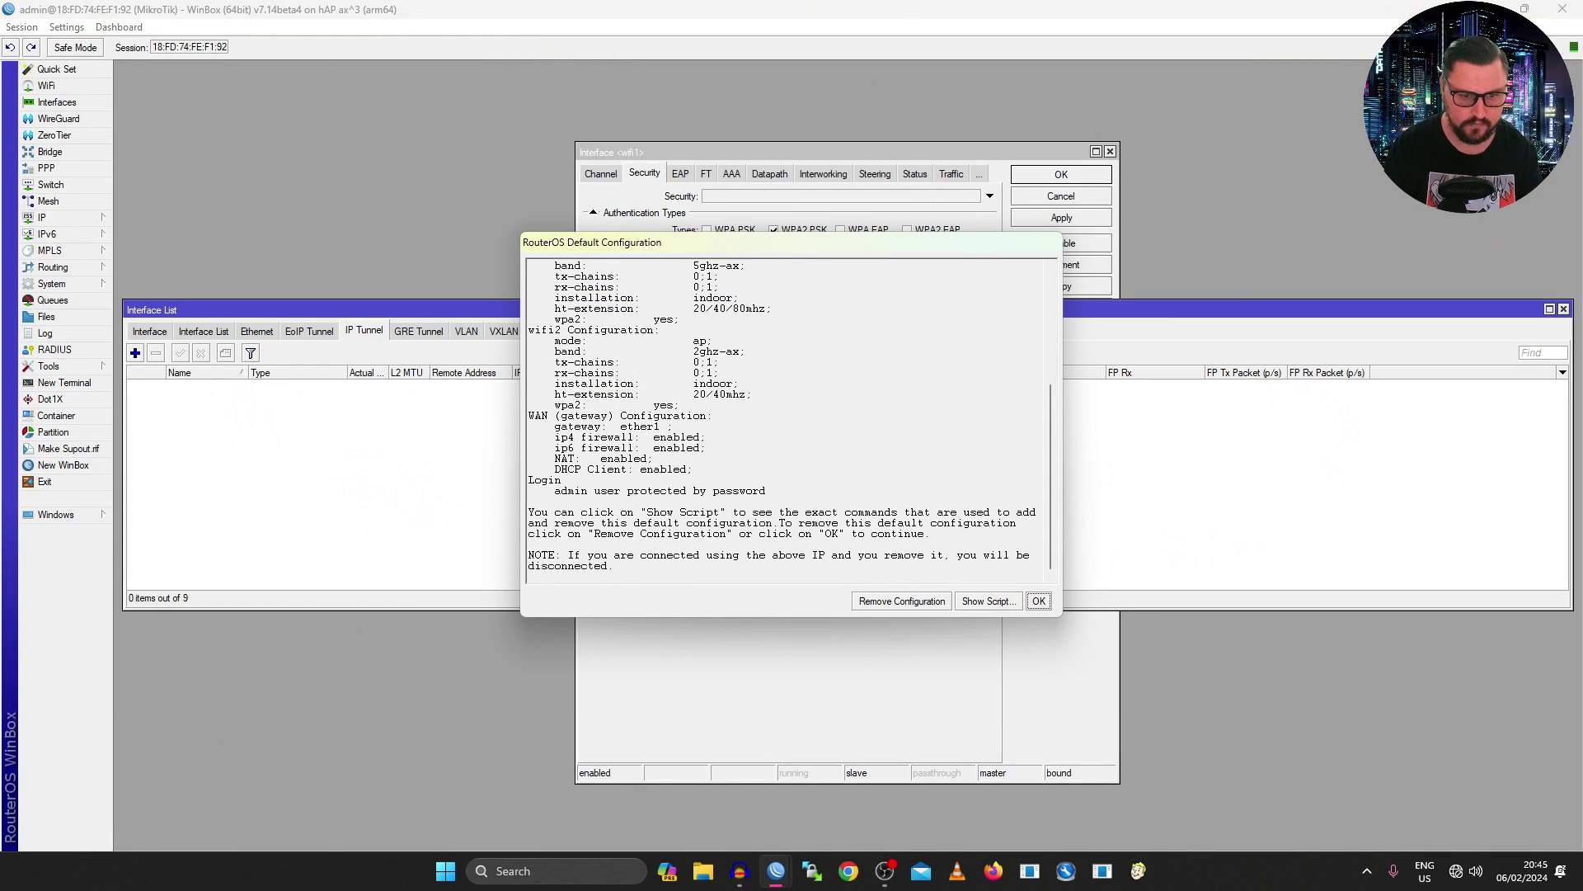
scroll(788, 420, up, 6)
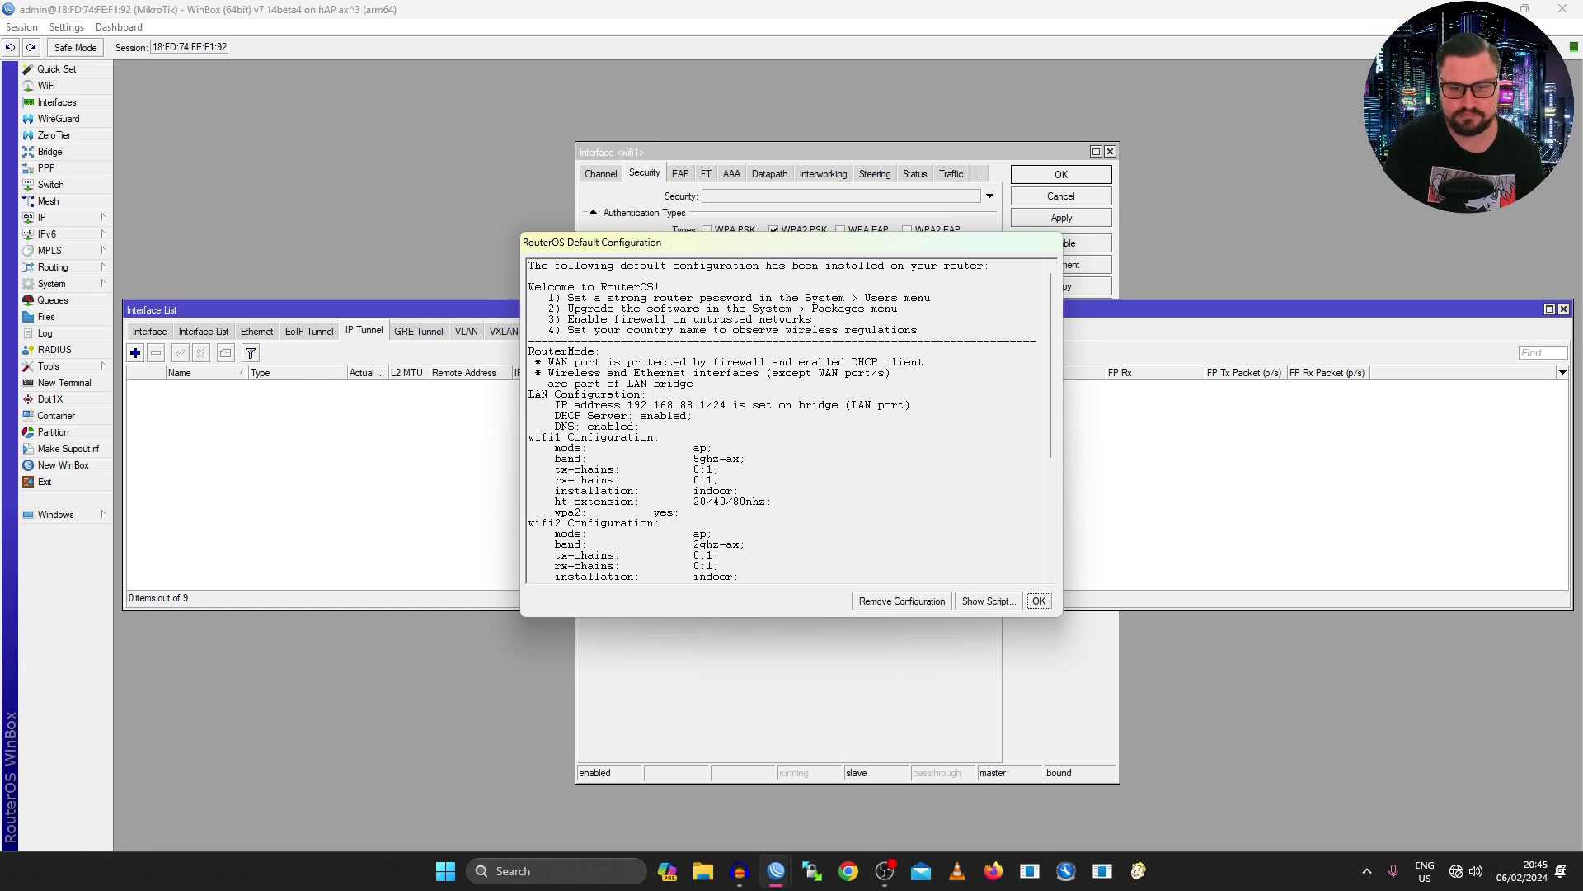
key(Return)
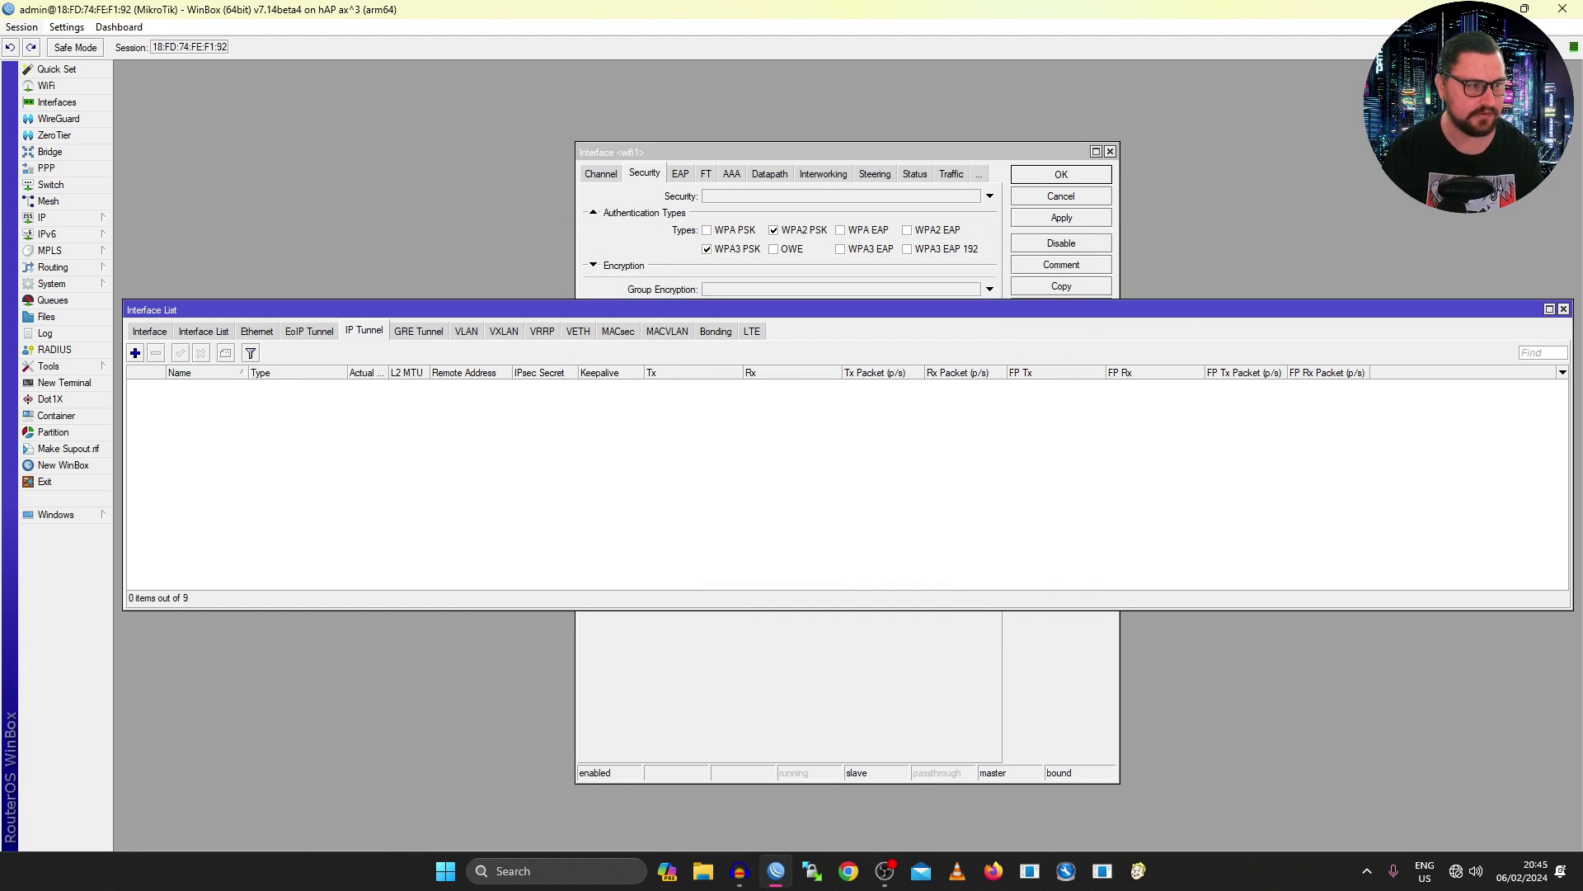
- Close all leftover windows, enlarge the text, and select ether2 in the Interface list
click(21, 27)
click(74, 151)
key(ctrl+plus)
key(ctrl+plus)
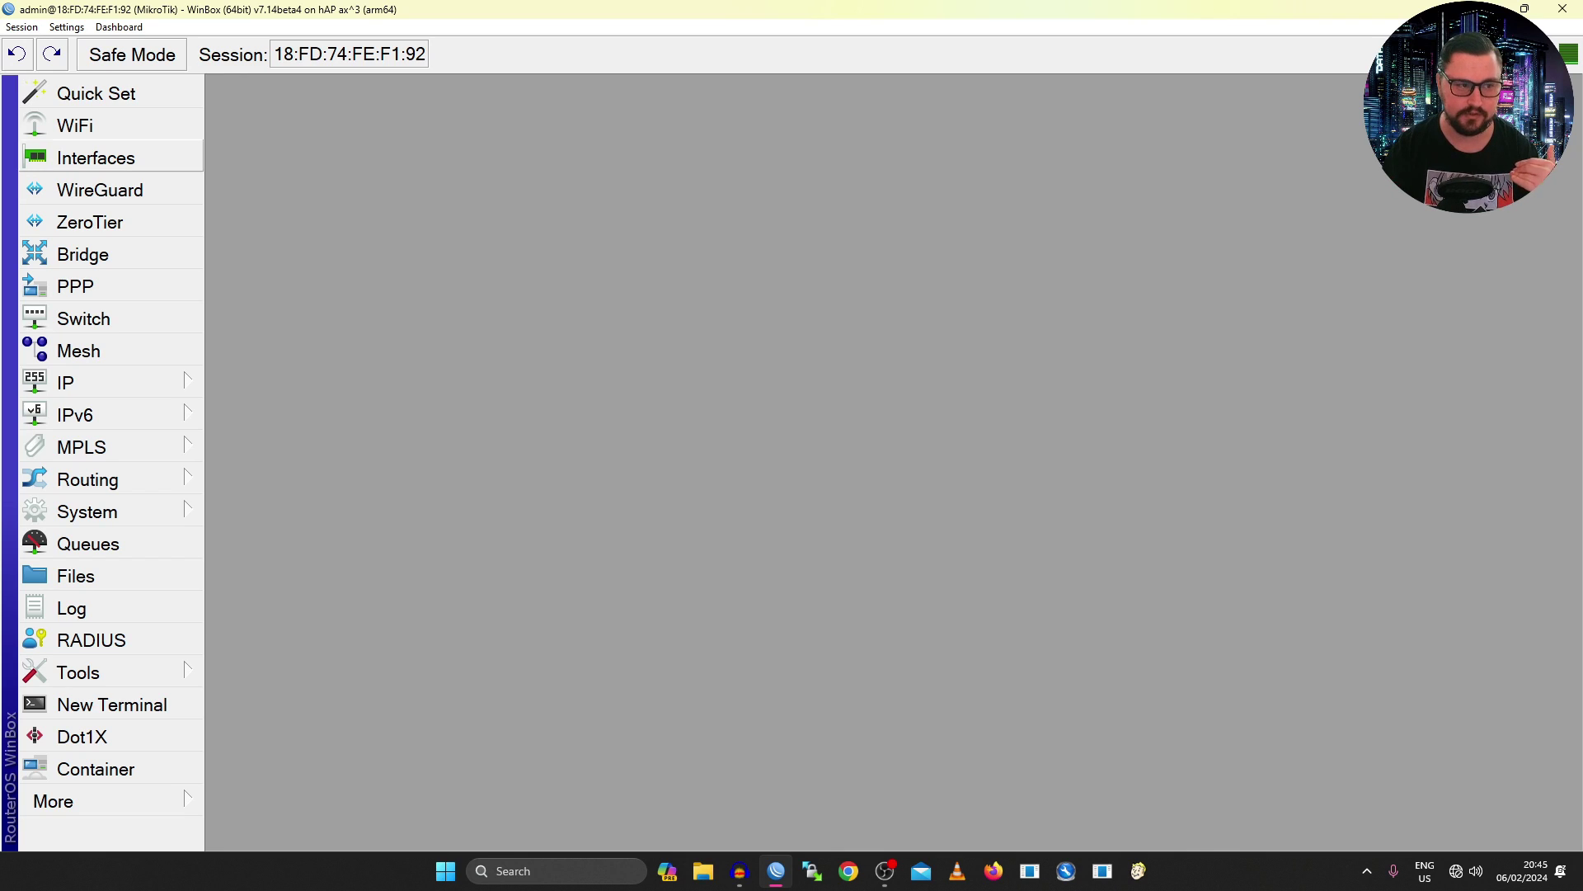
click(95, 158)
click(346, 386)
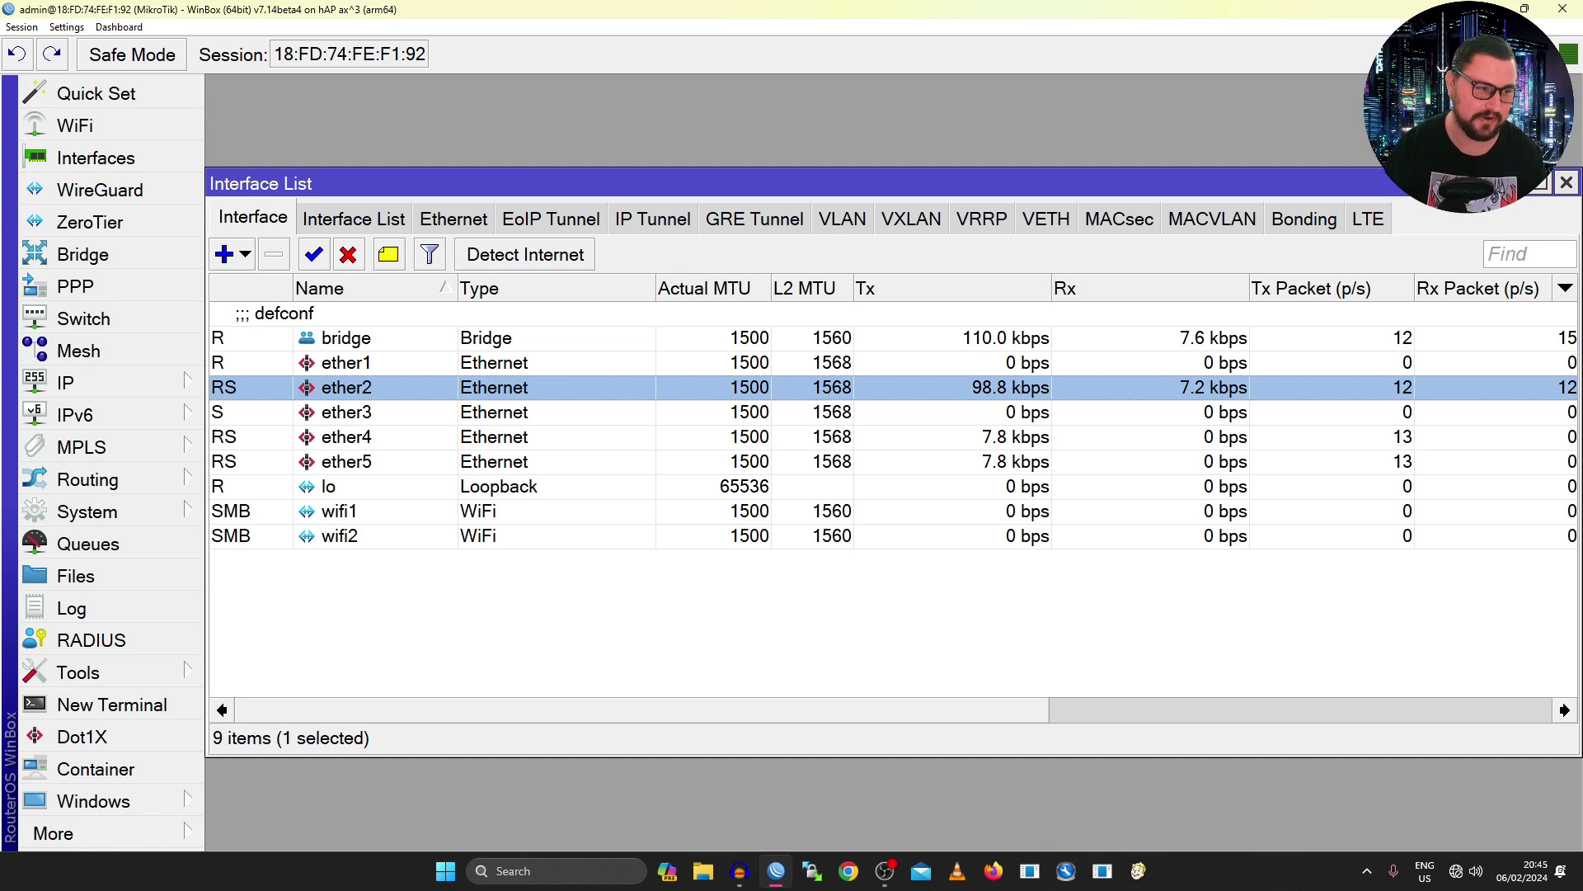
- Open Bridge and confirm the bridge's VLAN Filtering is off in its properties
click(82, 254)
click(306, 237)
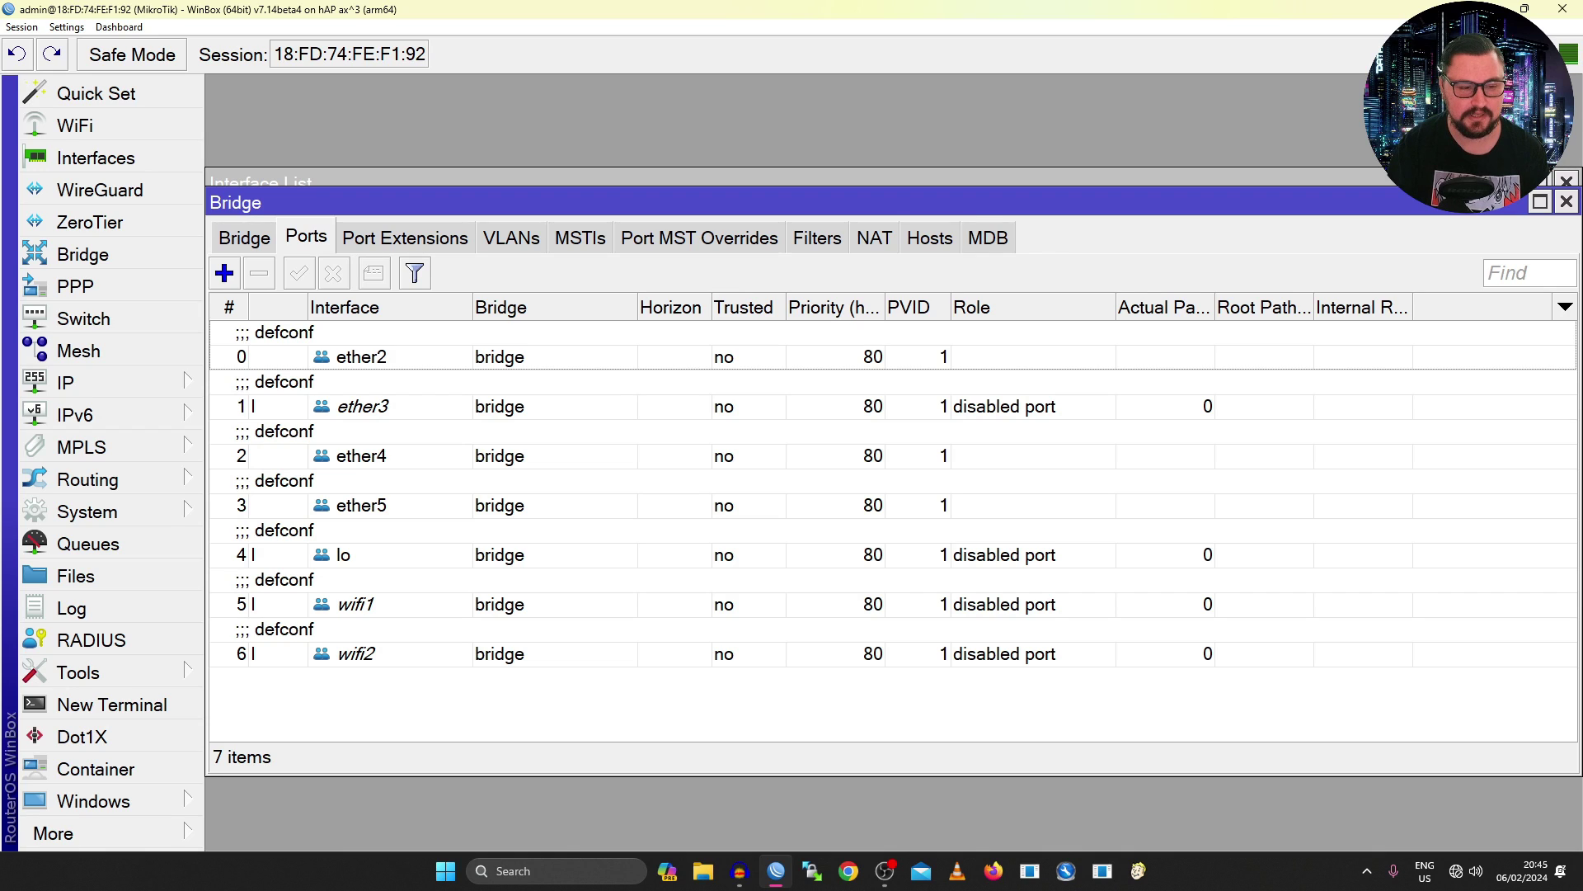
click(244, 237)
double_click(346, 356)
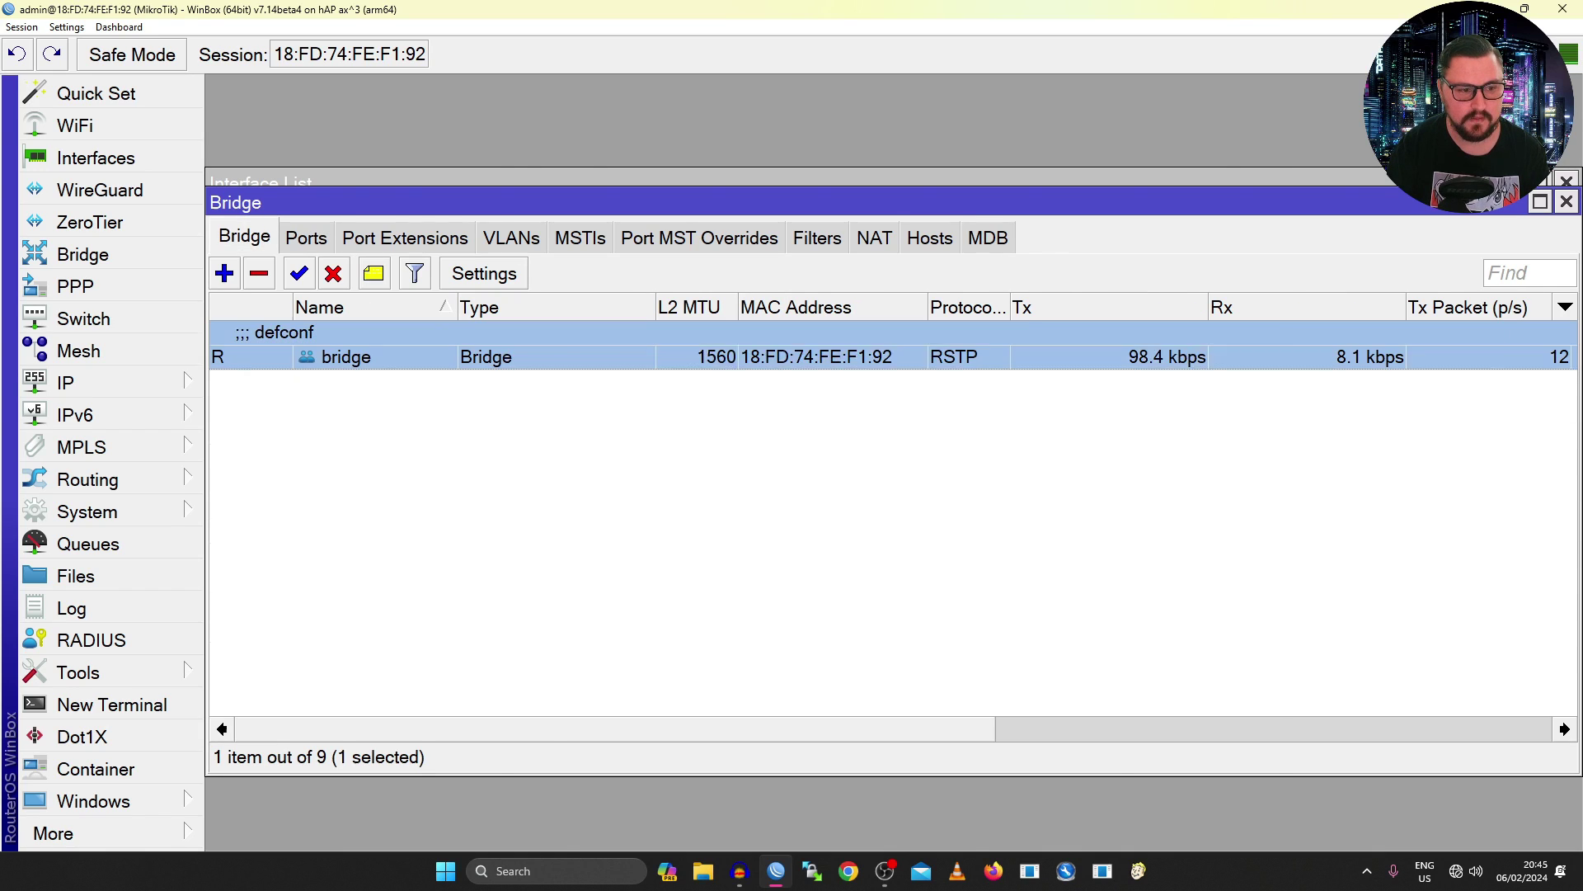
click(669, 201)
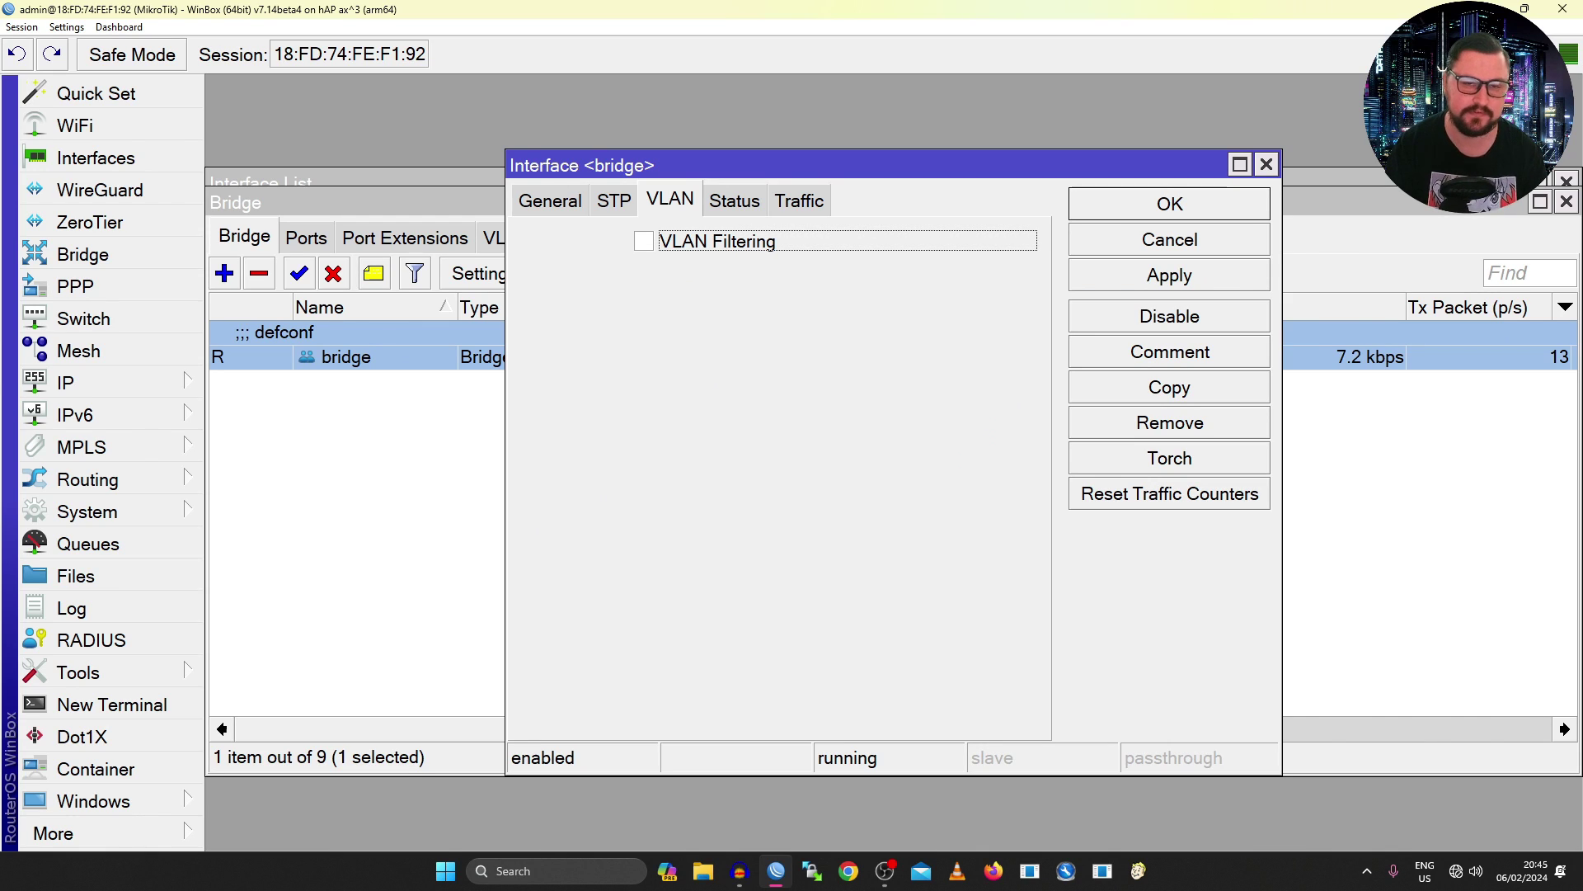
key(Escape)
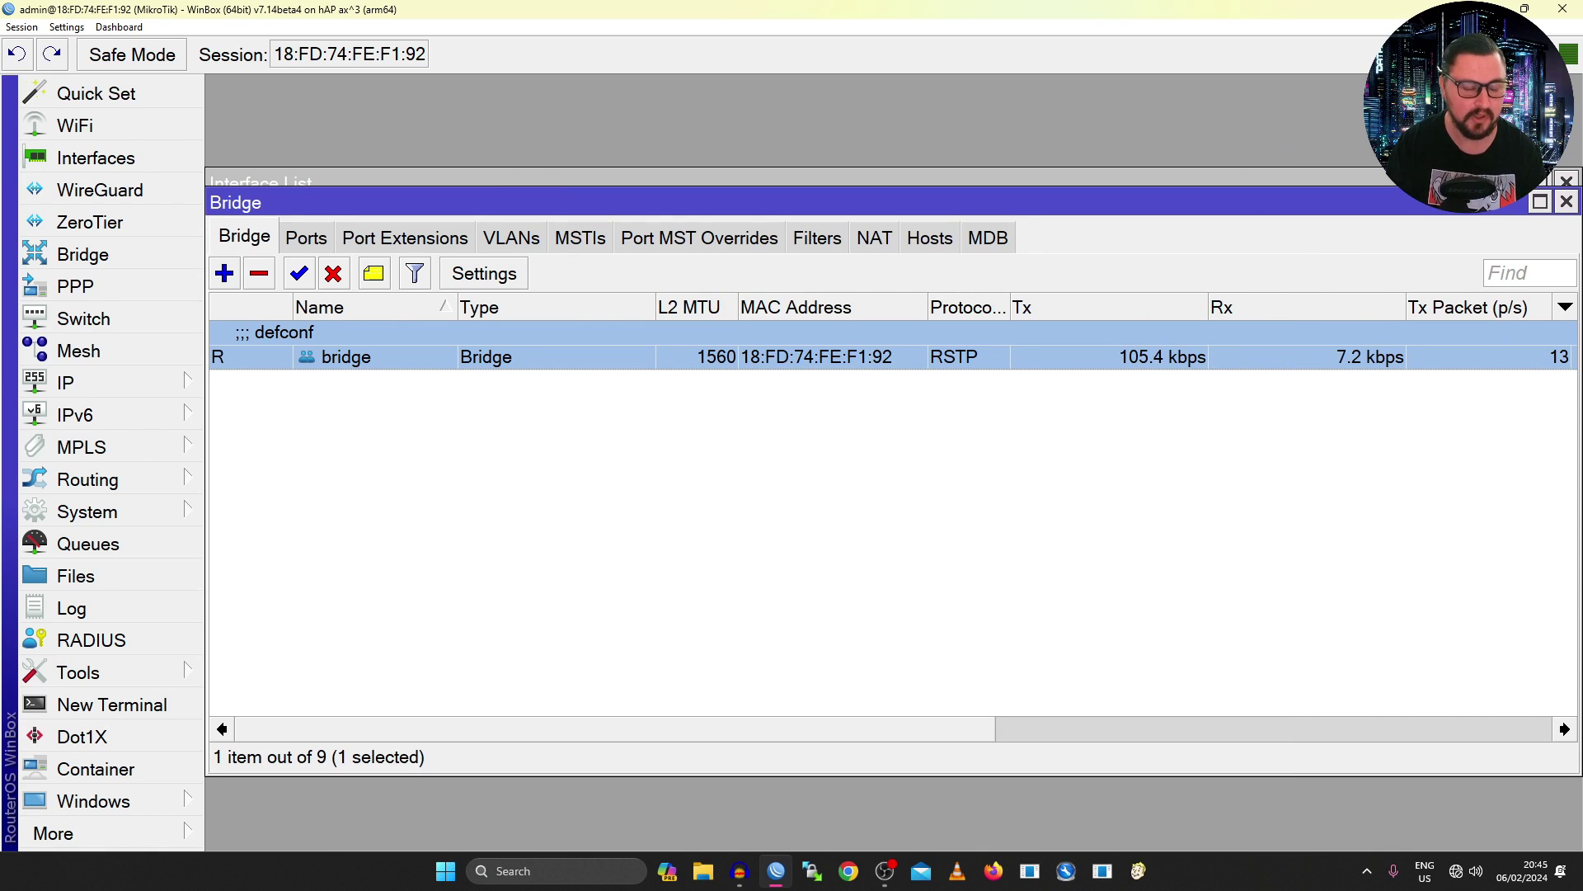
- Return to the Bridge Ports list and select the ether2 port
click(306, 238)
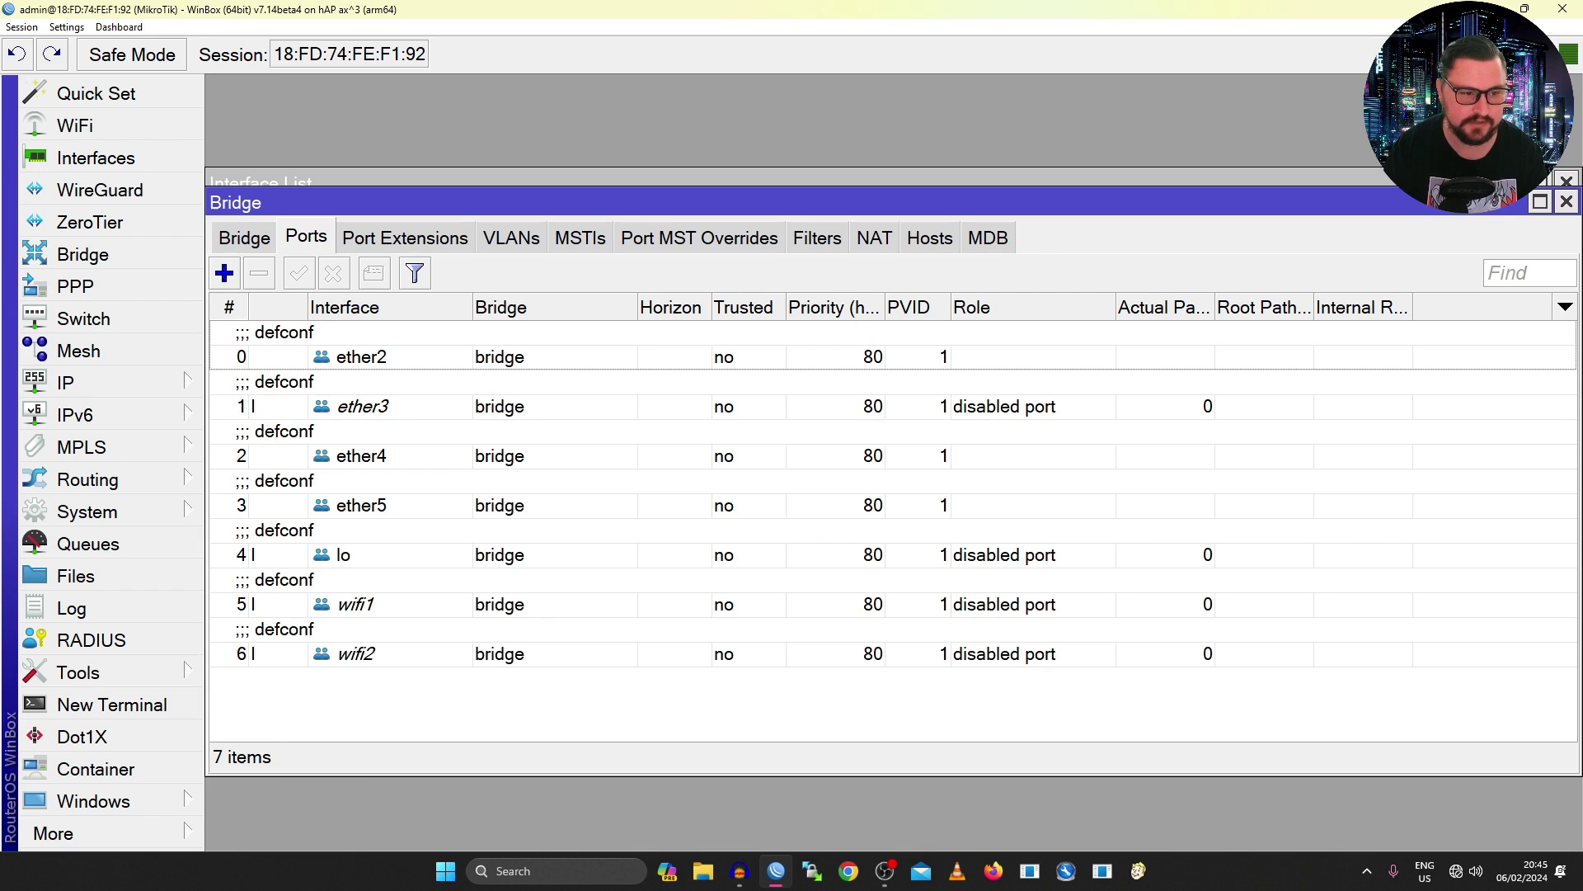
click(361, 356)
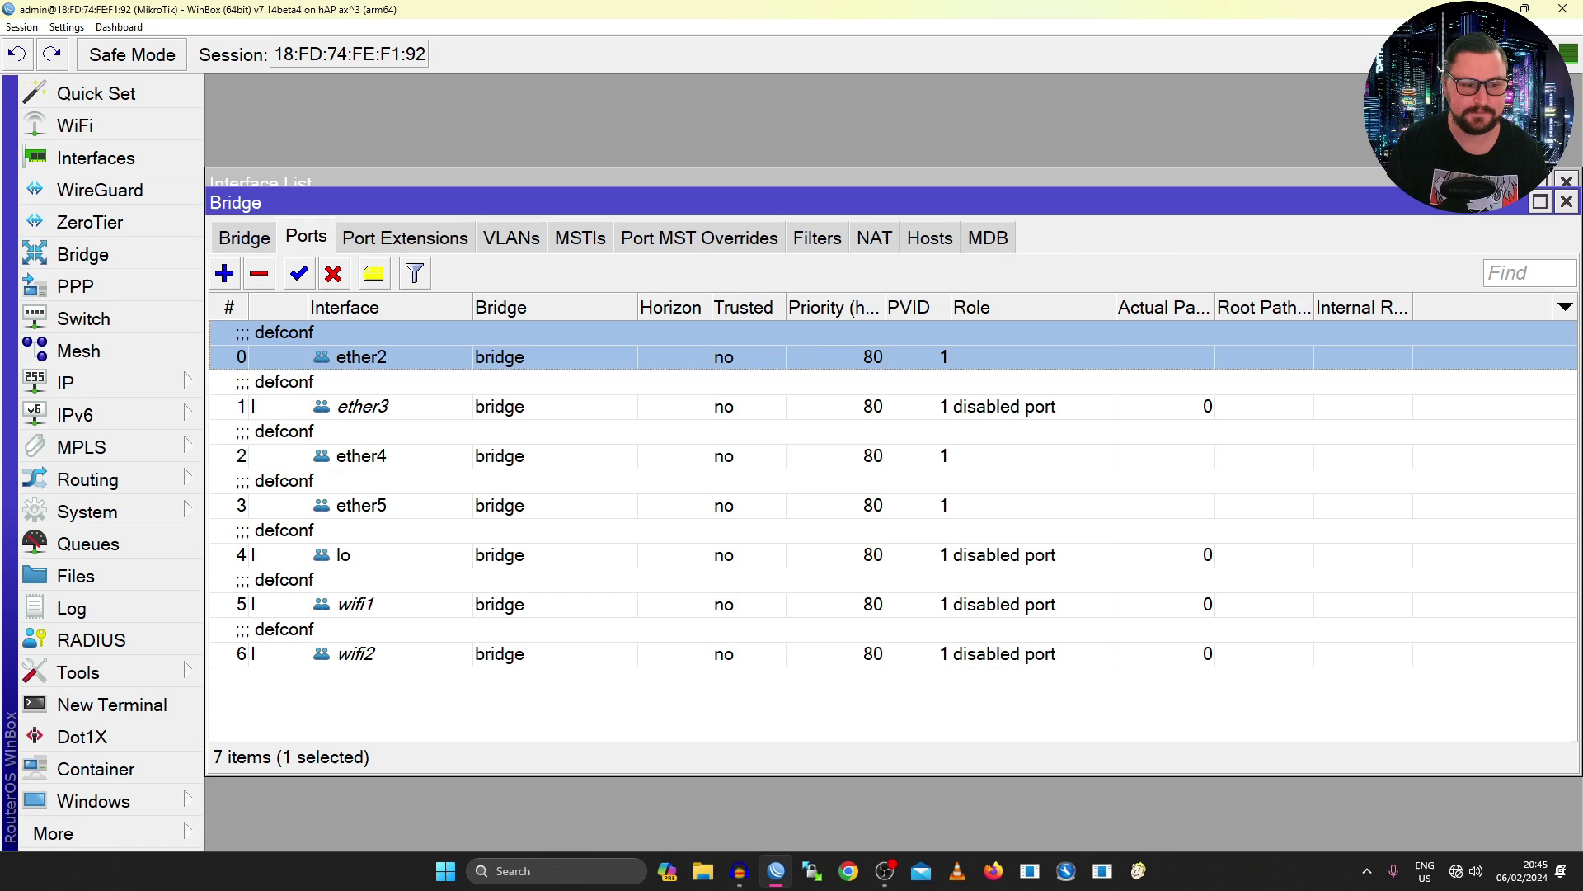
click(361, 405)
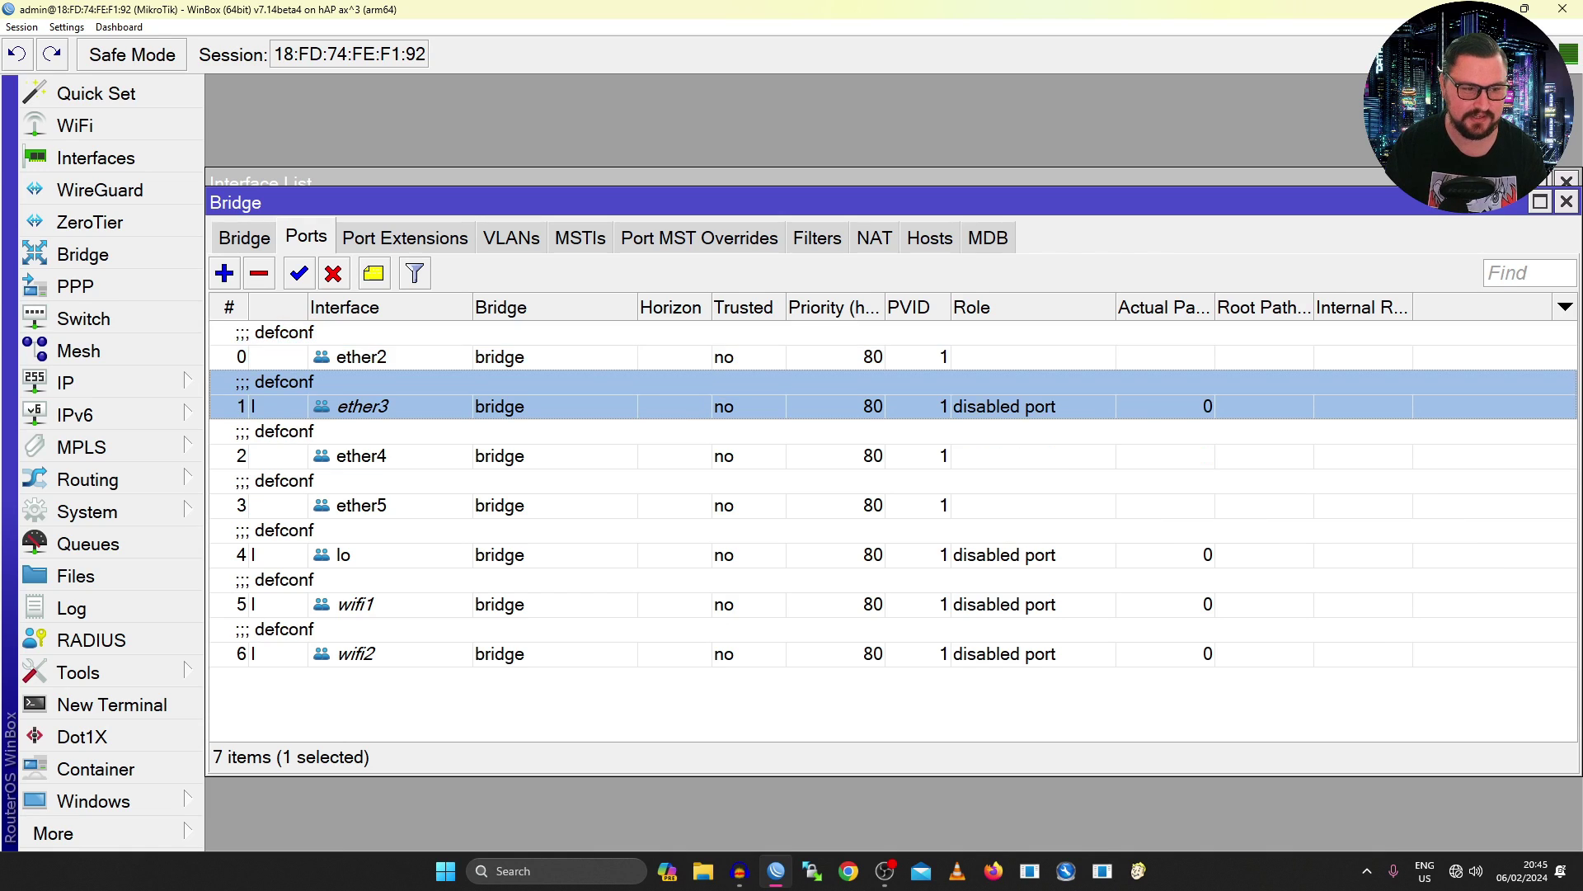
click(361, 356)
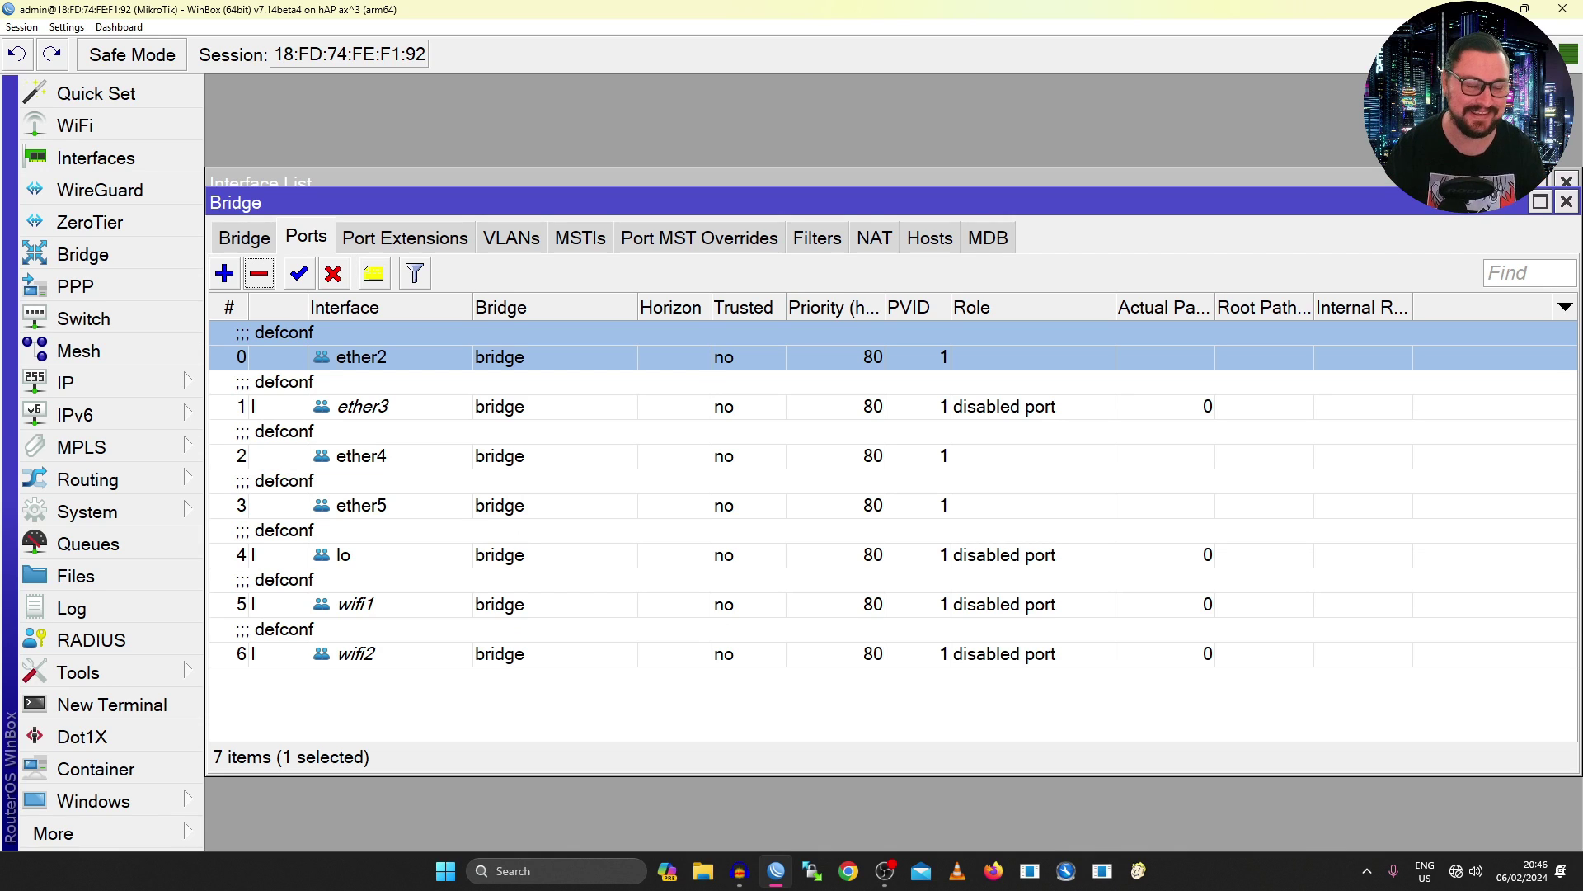
- Remove ether2 from the bridge ports, then rescan and reconnect to the router at MAC 18:FD:74:FE:F1:93
click(259, 273)
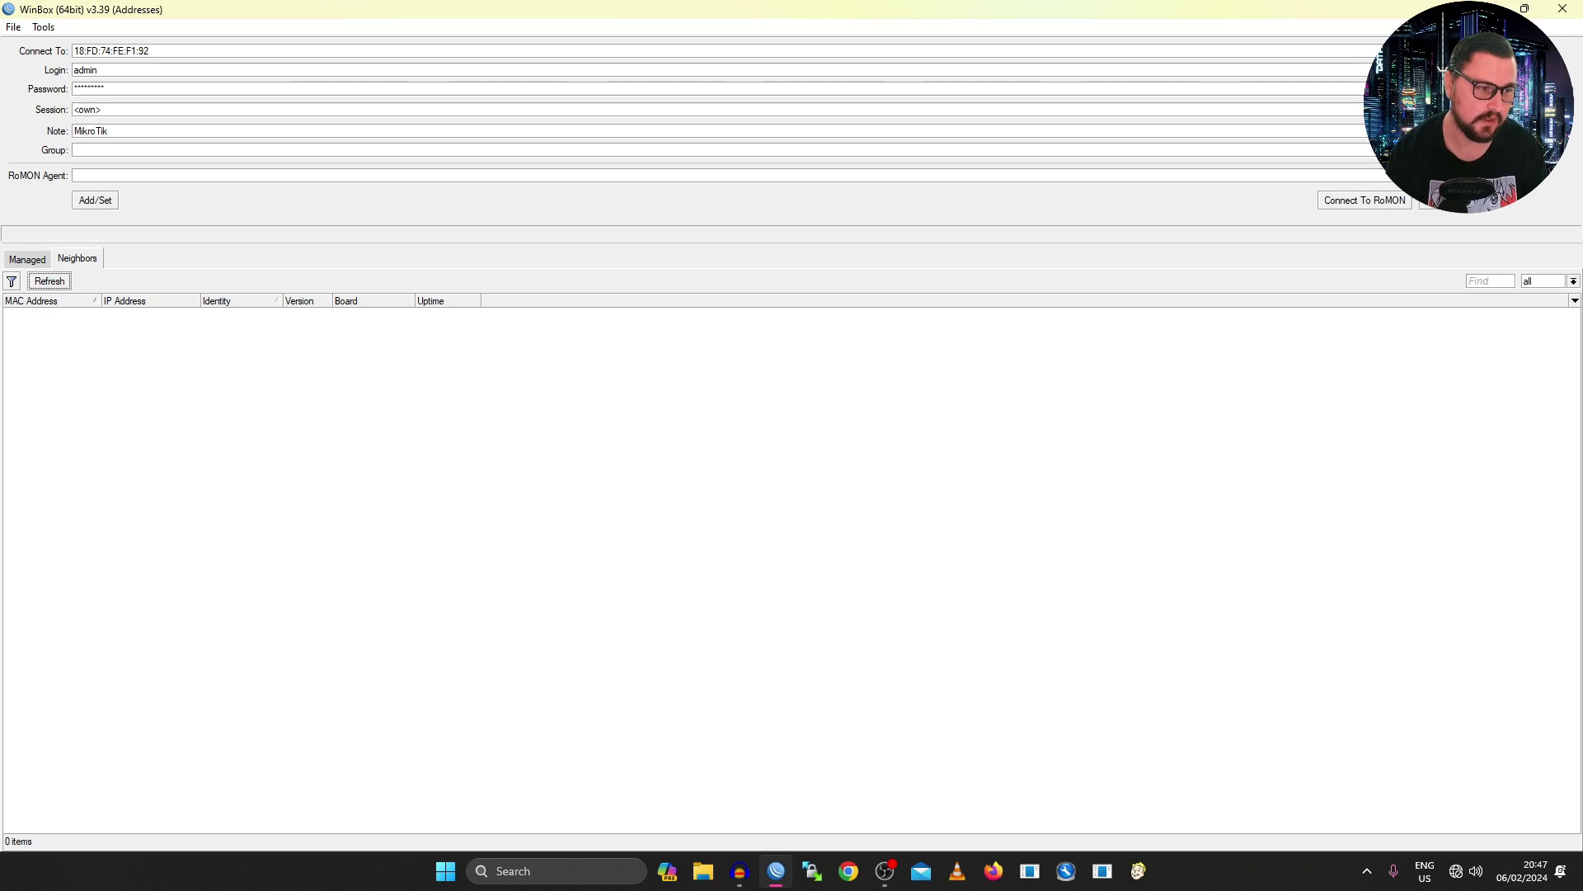
key(space)
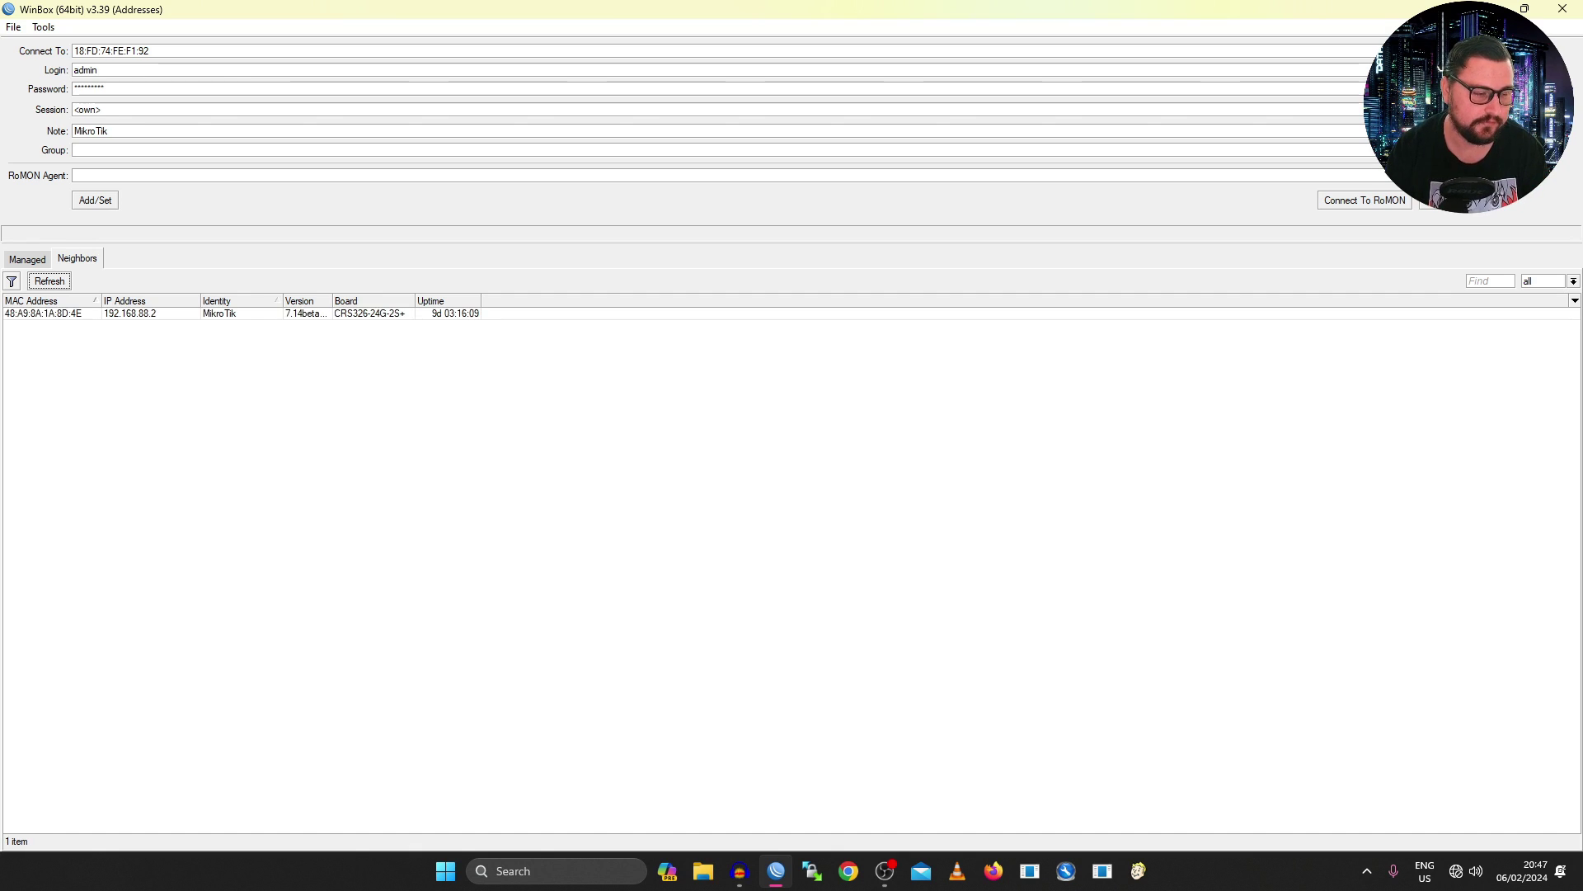
click(41, 327)
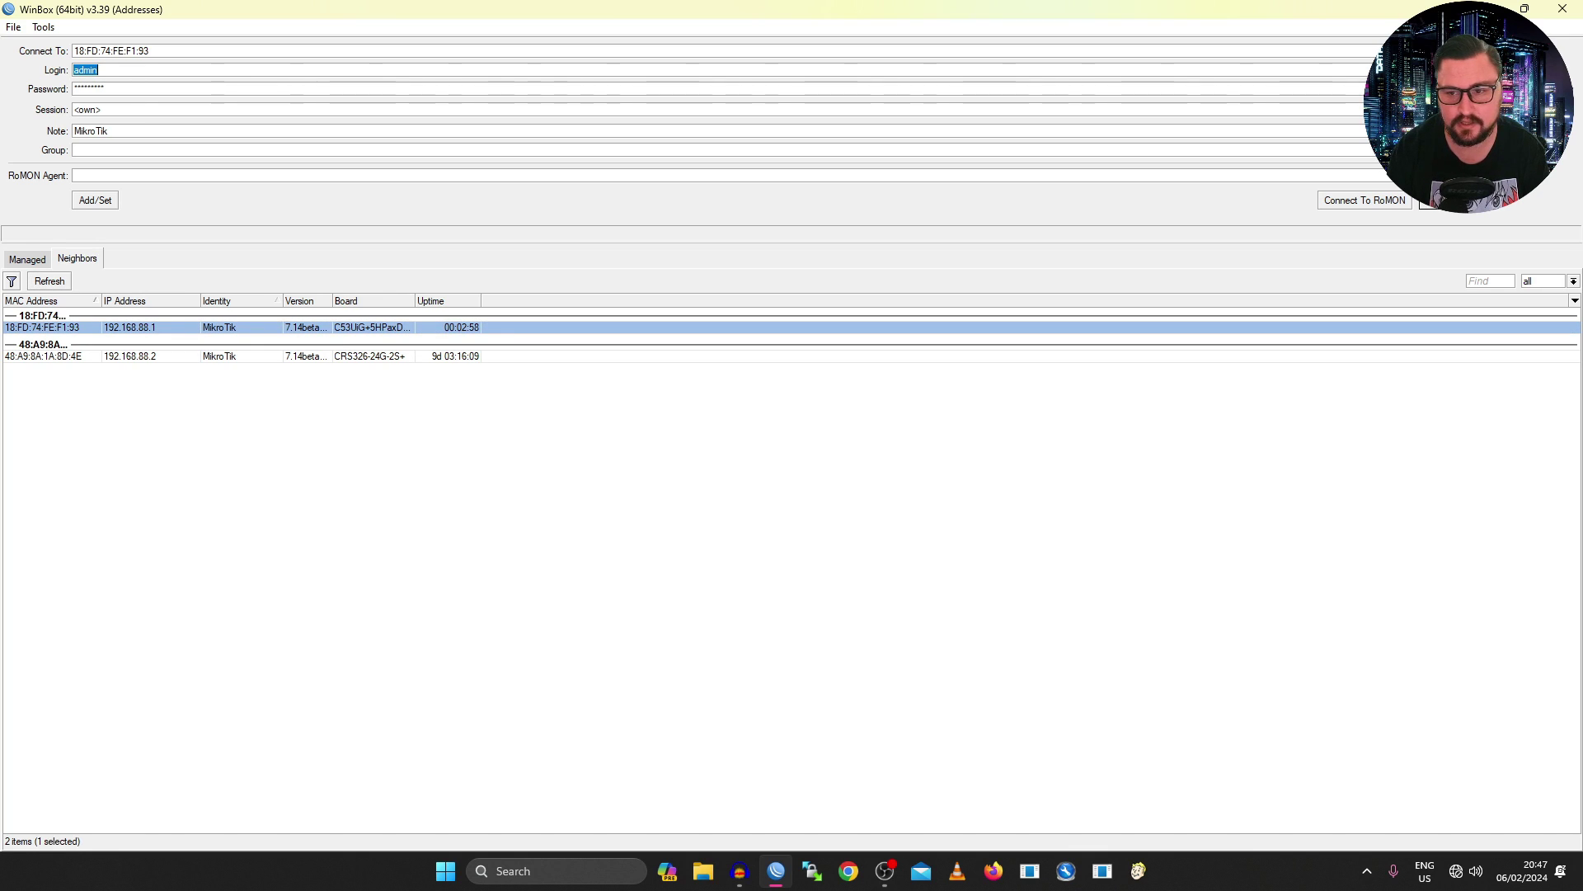
key(Return)
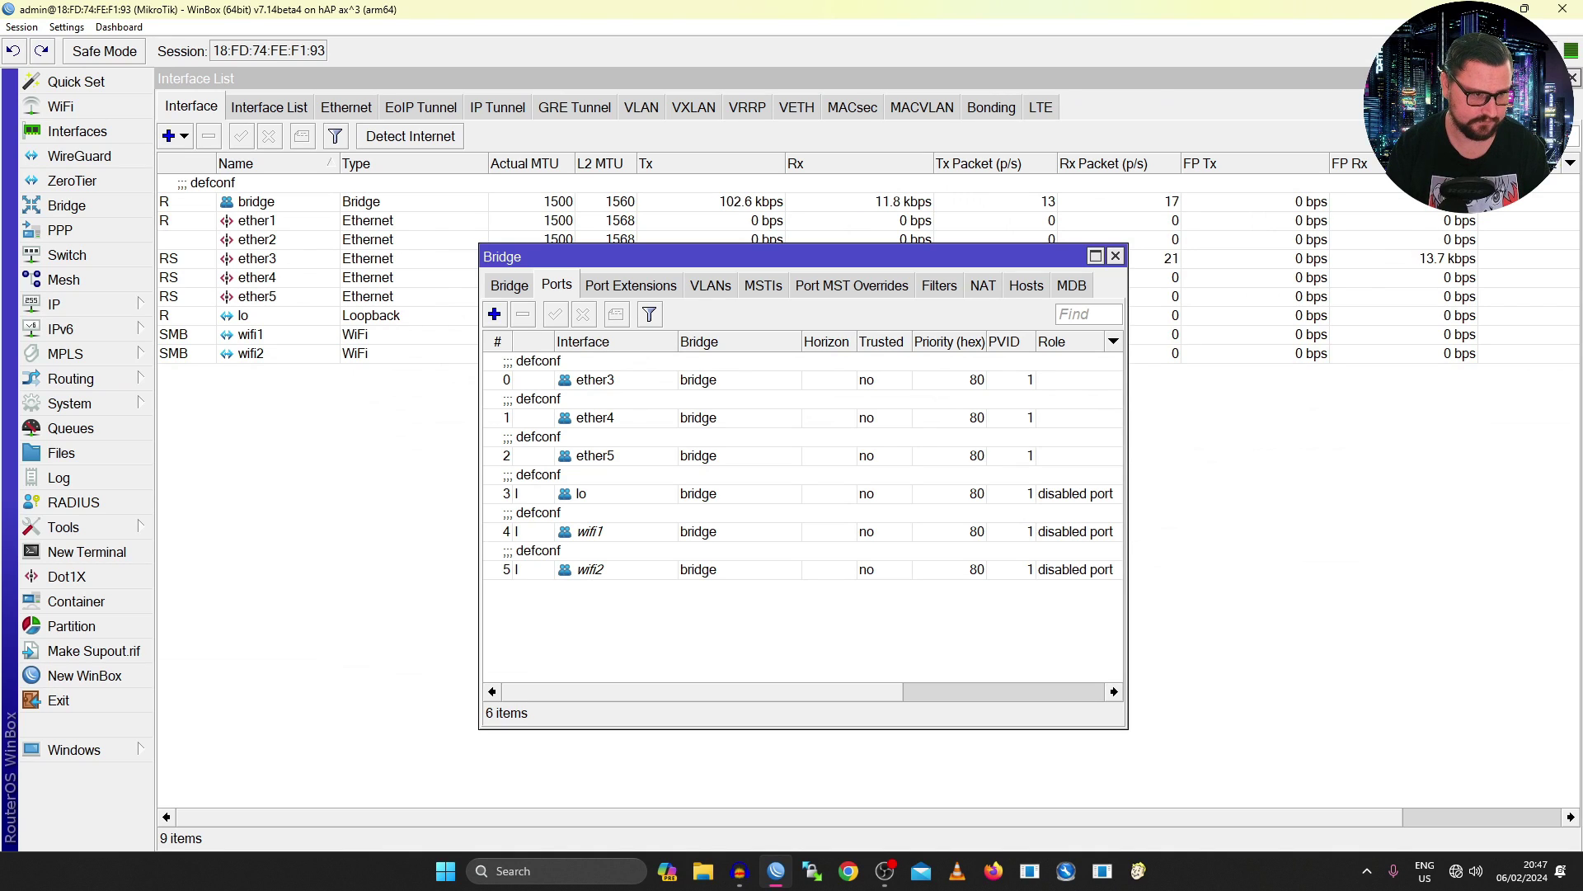
- Select ether2 in the Interface List and open the IP > Firewall filter rules
click(250, 334)
click(258, 240)
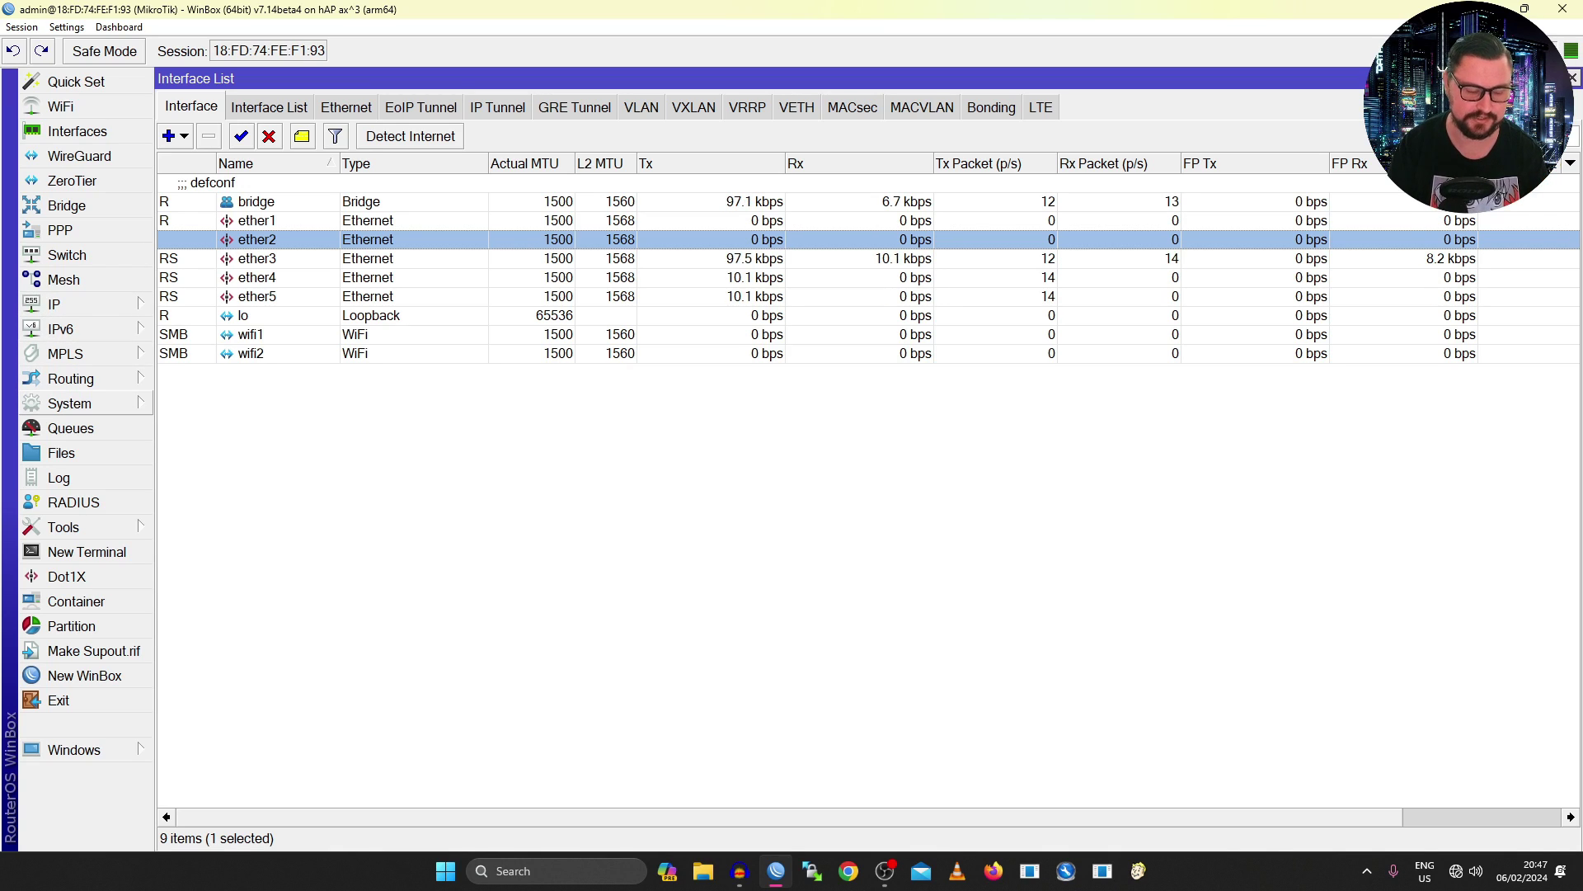
click(54, 304)
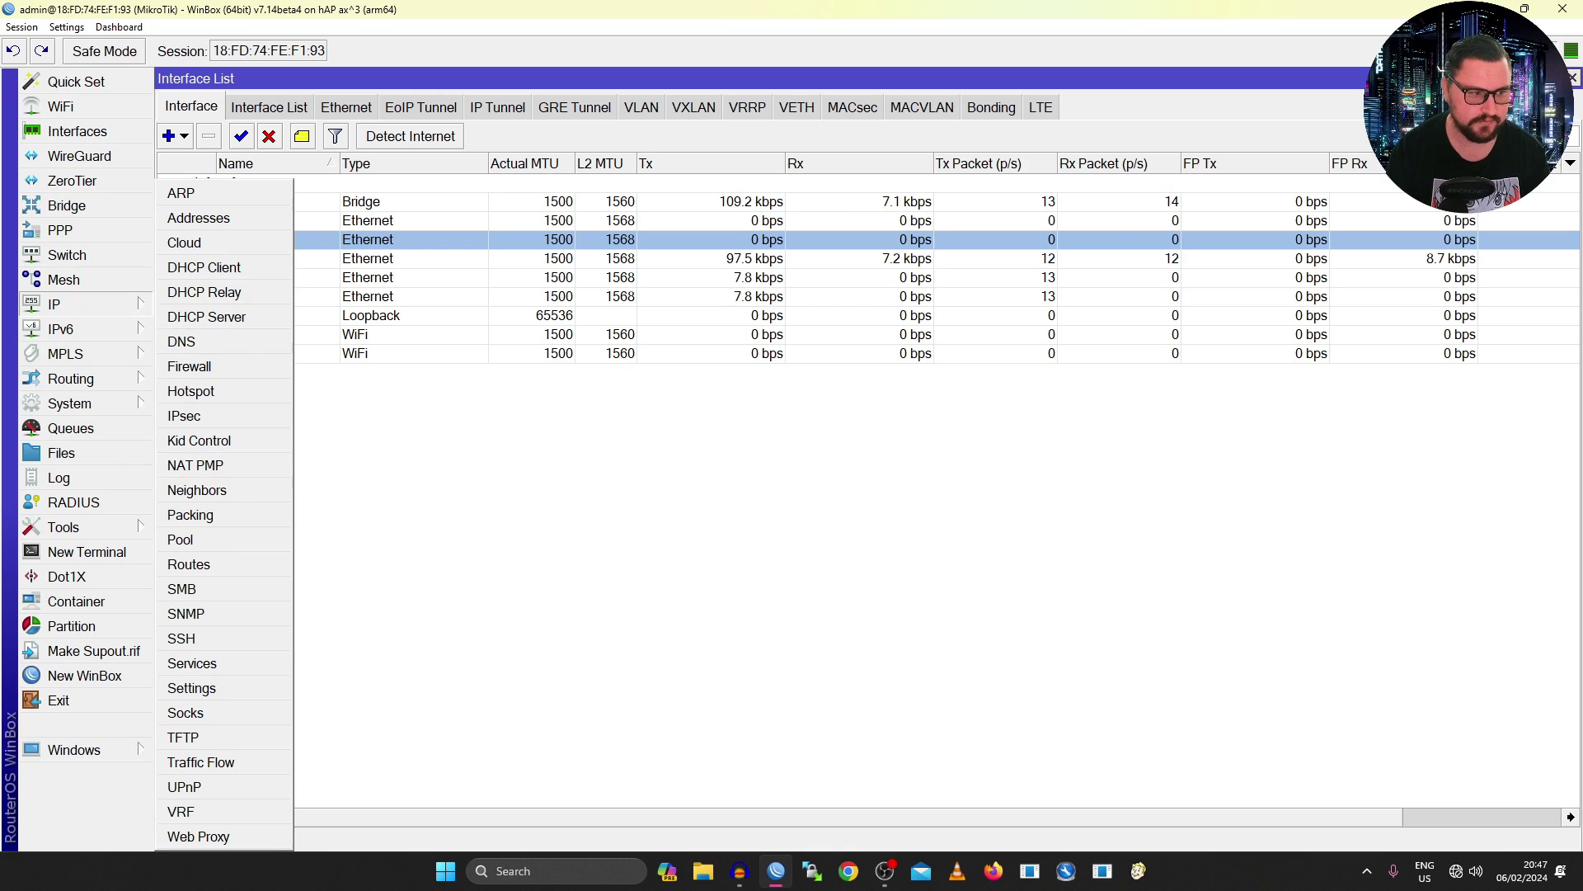
click(54, 304)
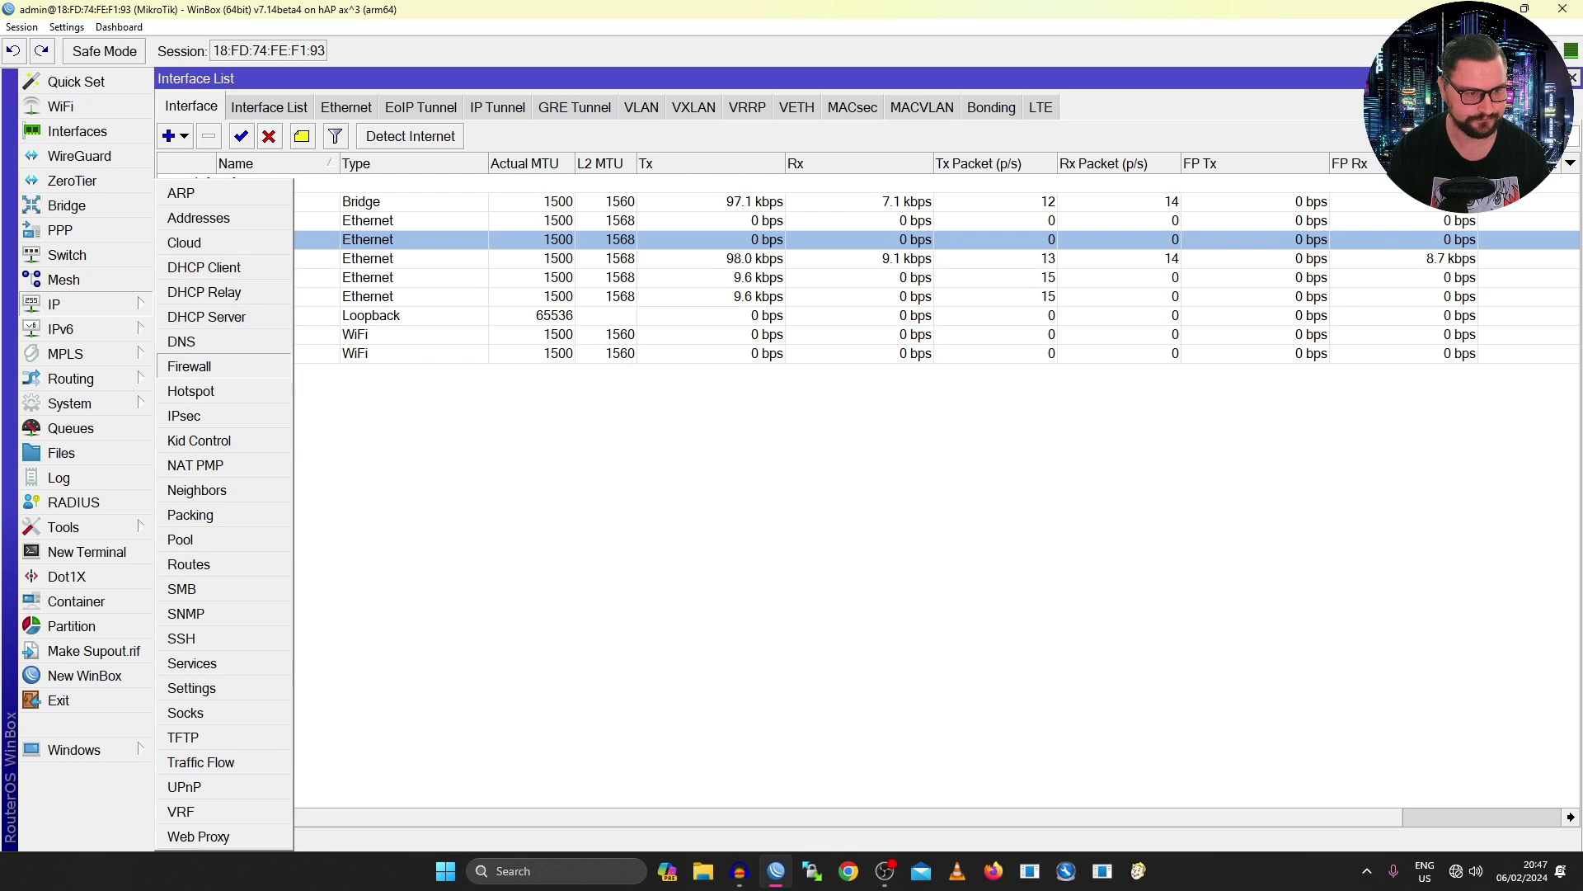
click(190, 364)
click(352, 270)
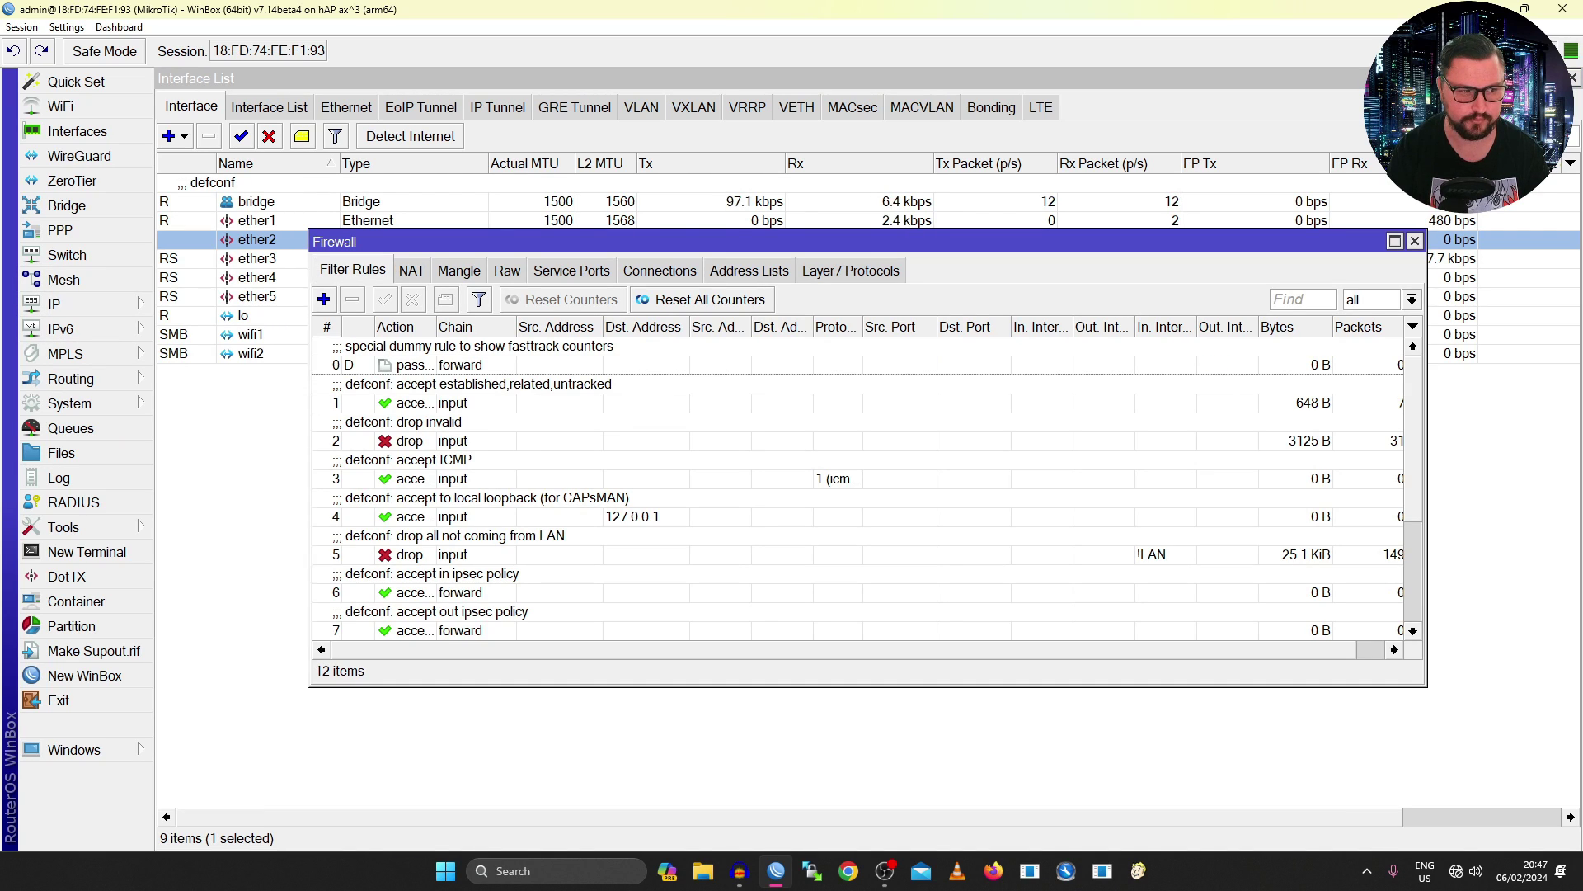
click(1394, 241)
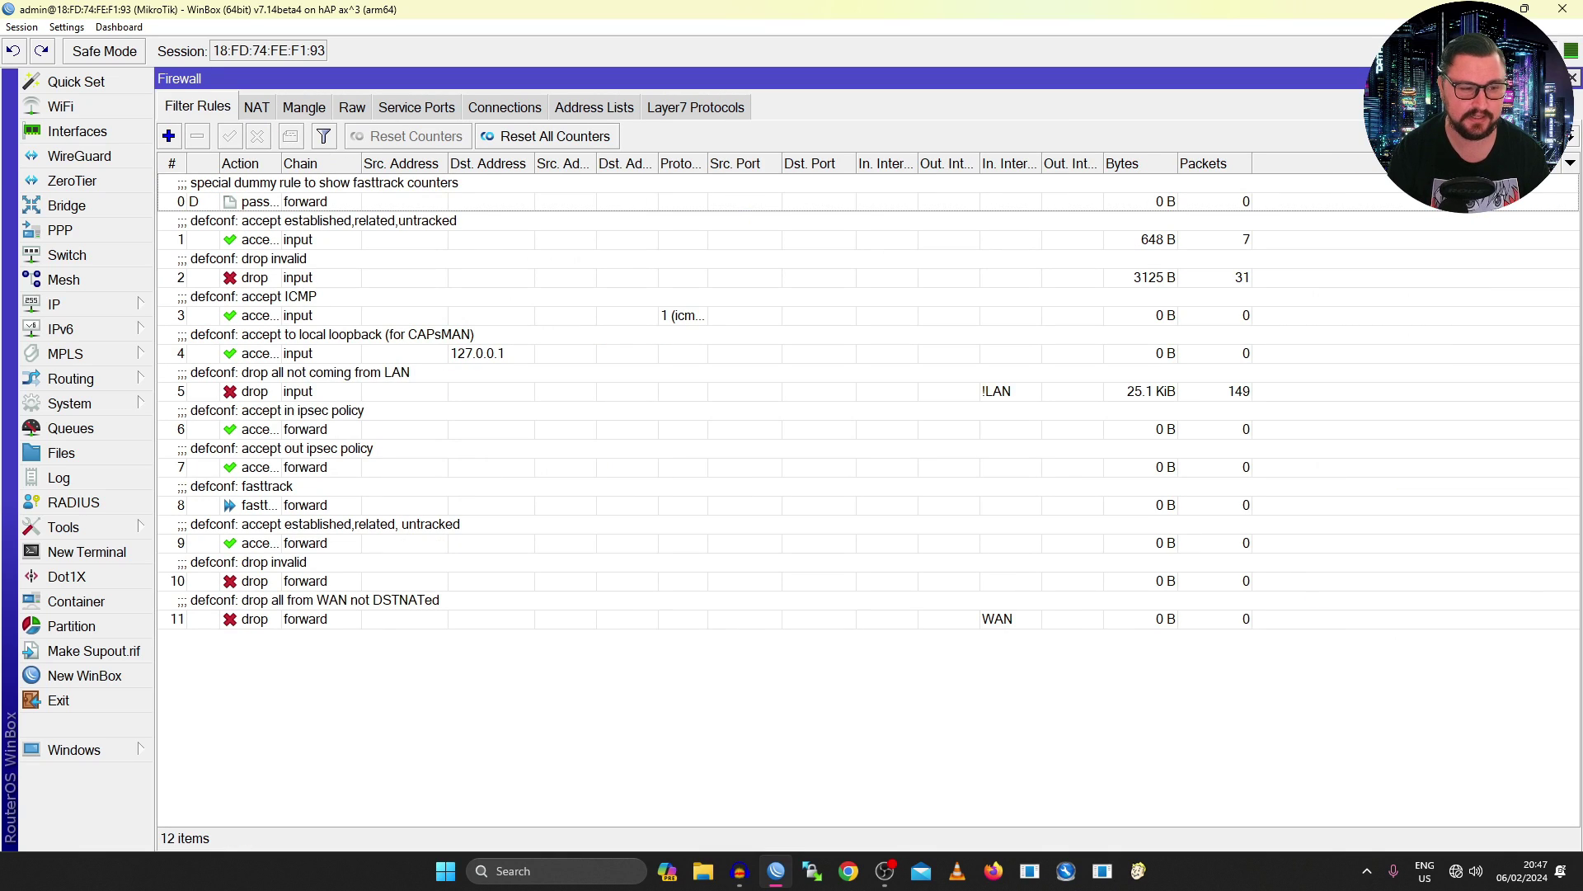
click(248, 391)
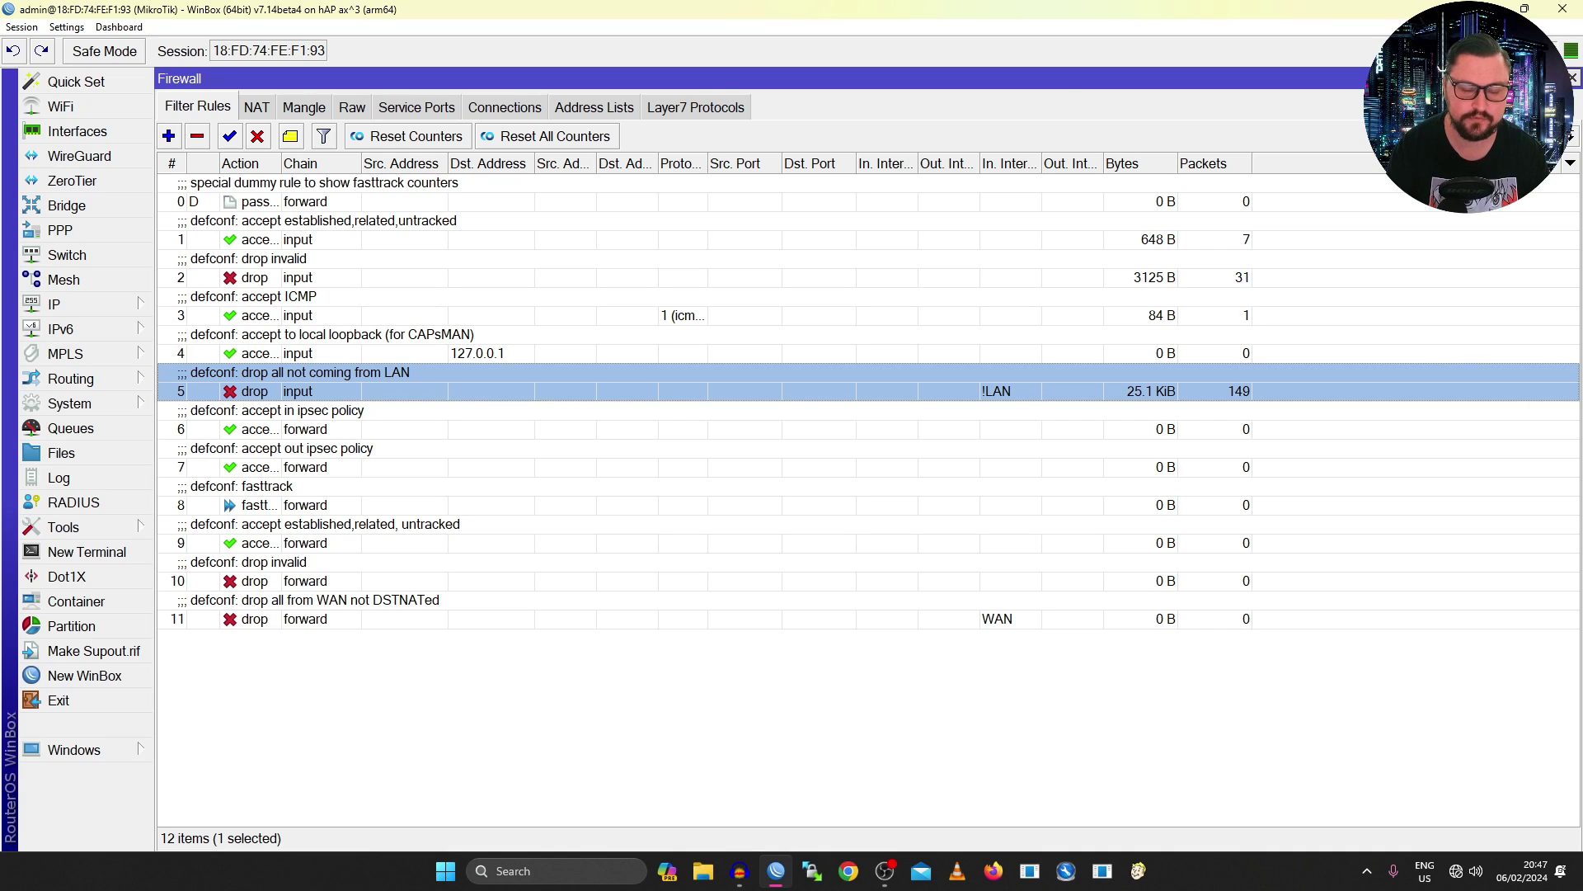
key(Return)
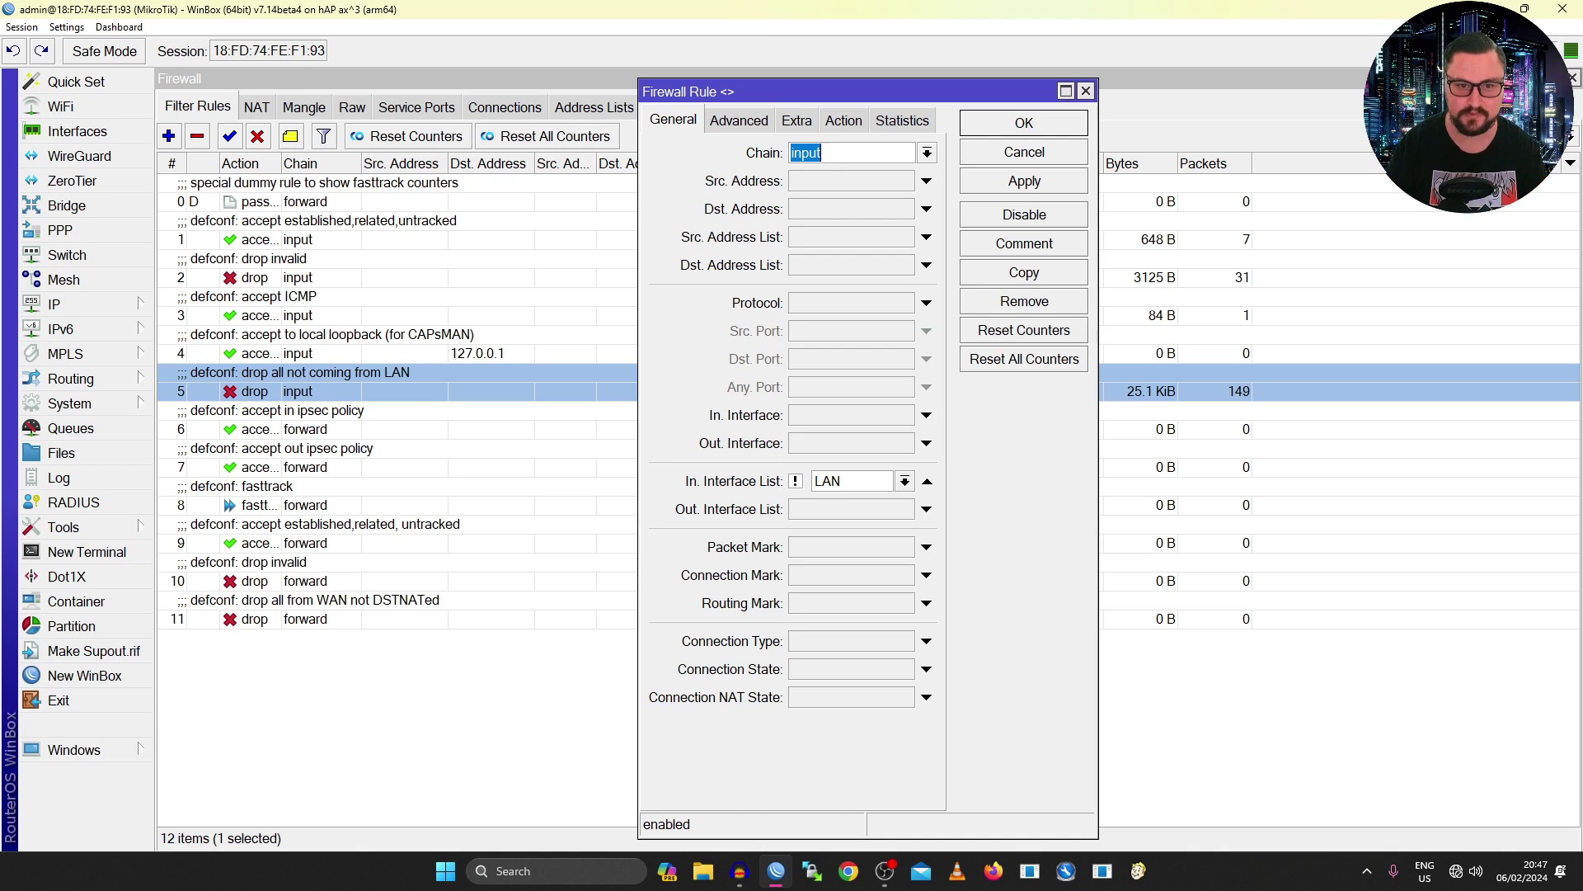
key(ctrl+Tab)
key(ctrl+Tab)
key(ctrl+Tab)
key(Escape)
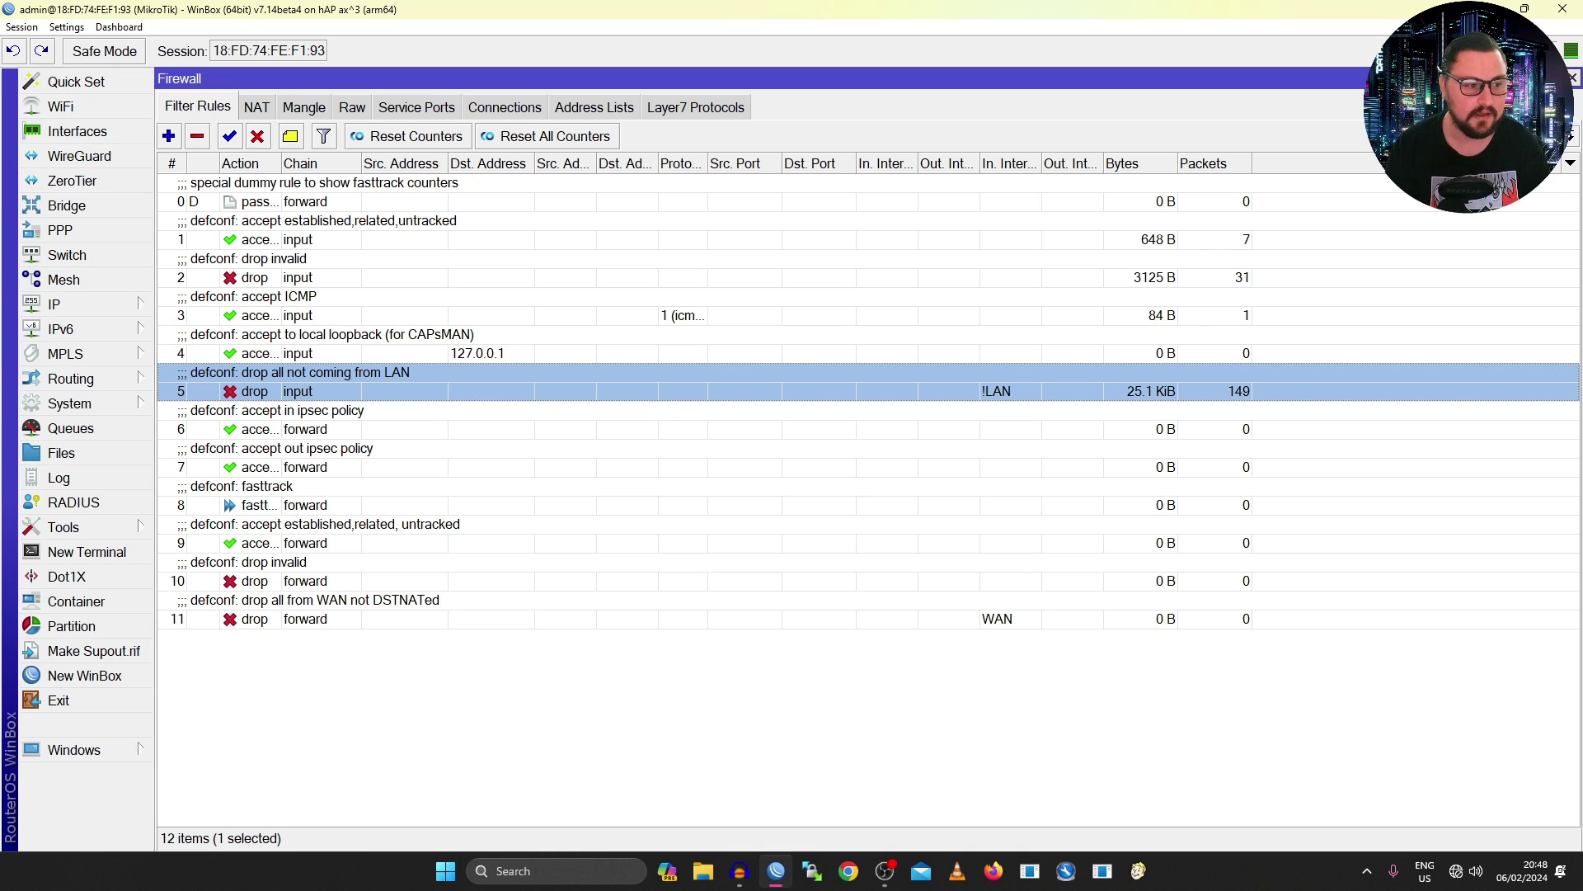
- In Tools > MAC Server, confirm MAC WinBox Server stays limited to the LAN list
click(75, 305)
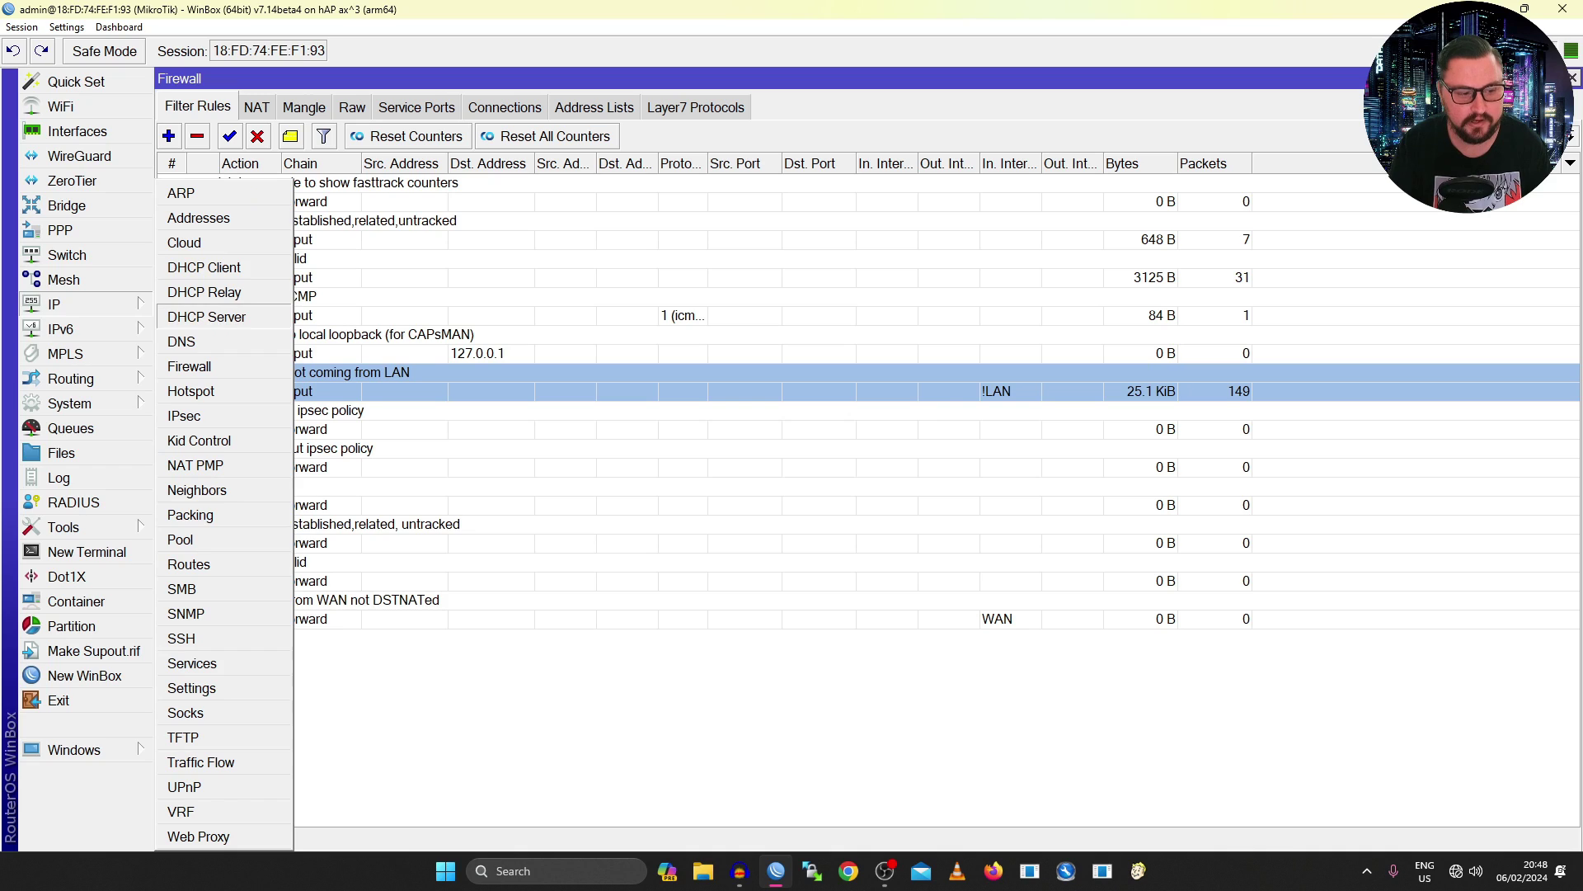
click(62, 527)
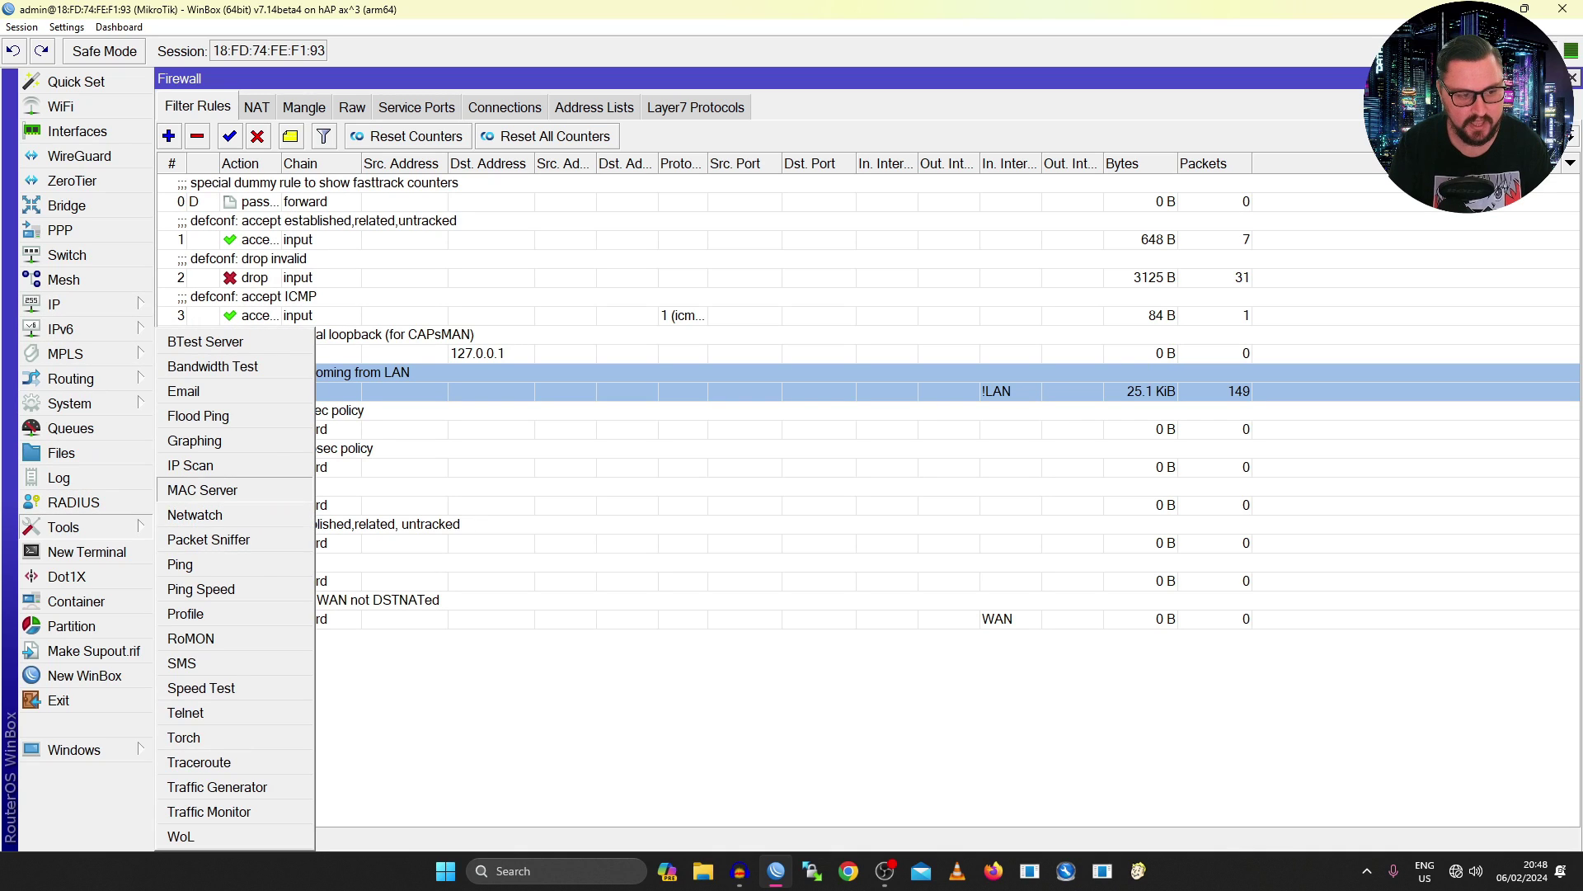
click(198, 505)
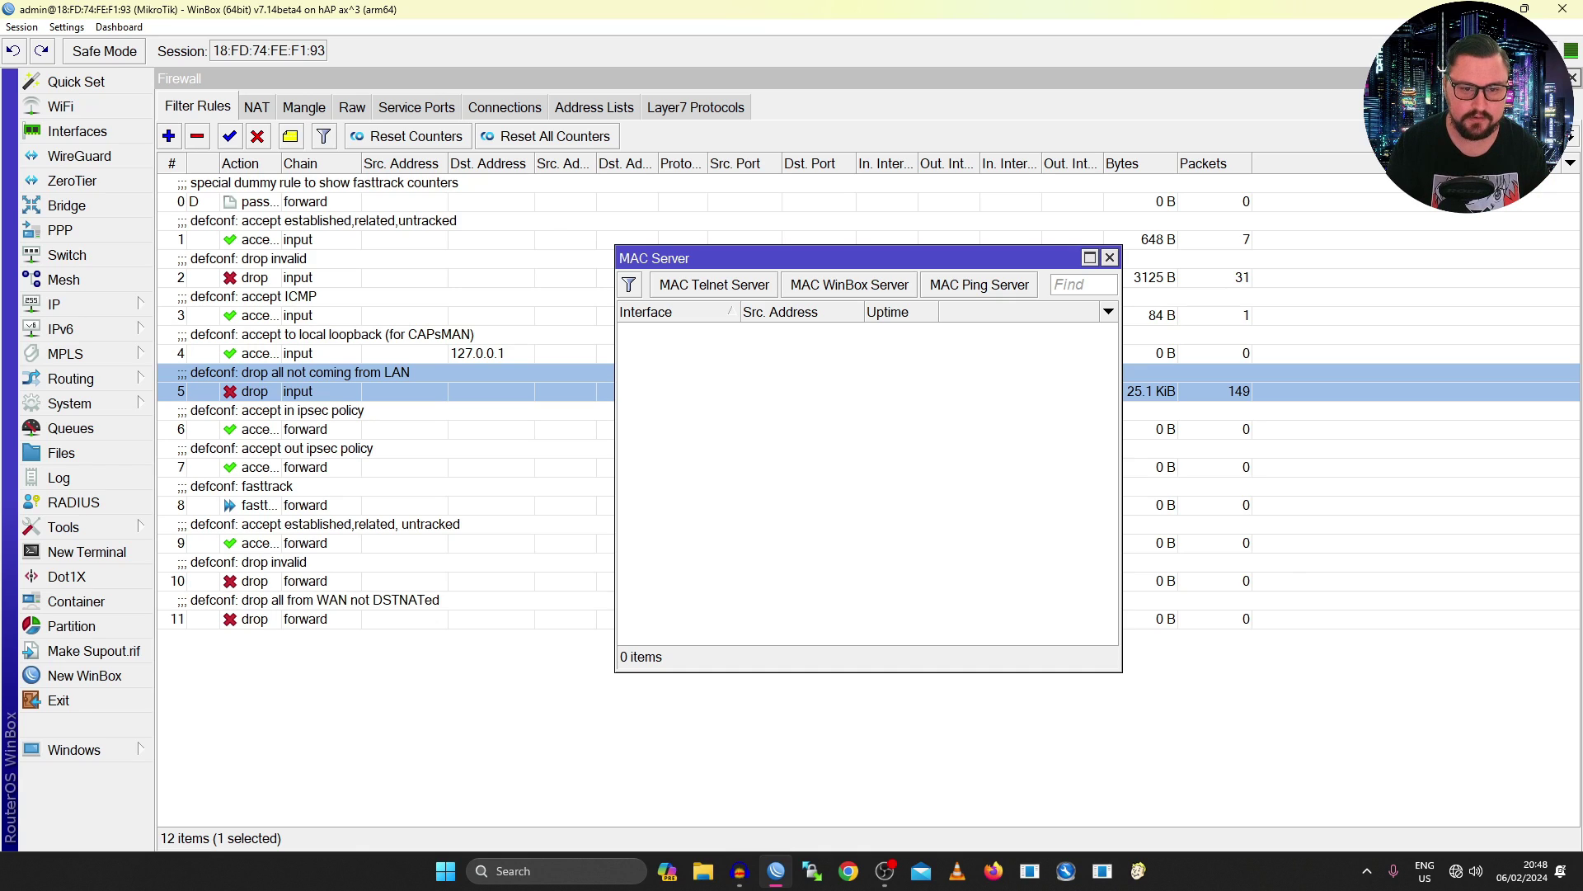
click(849, 284)
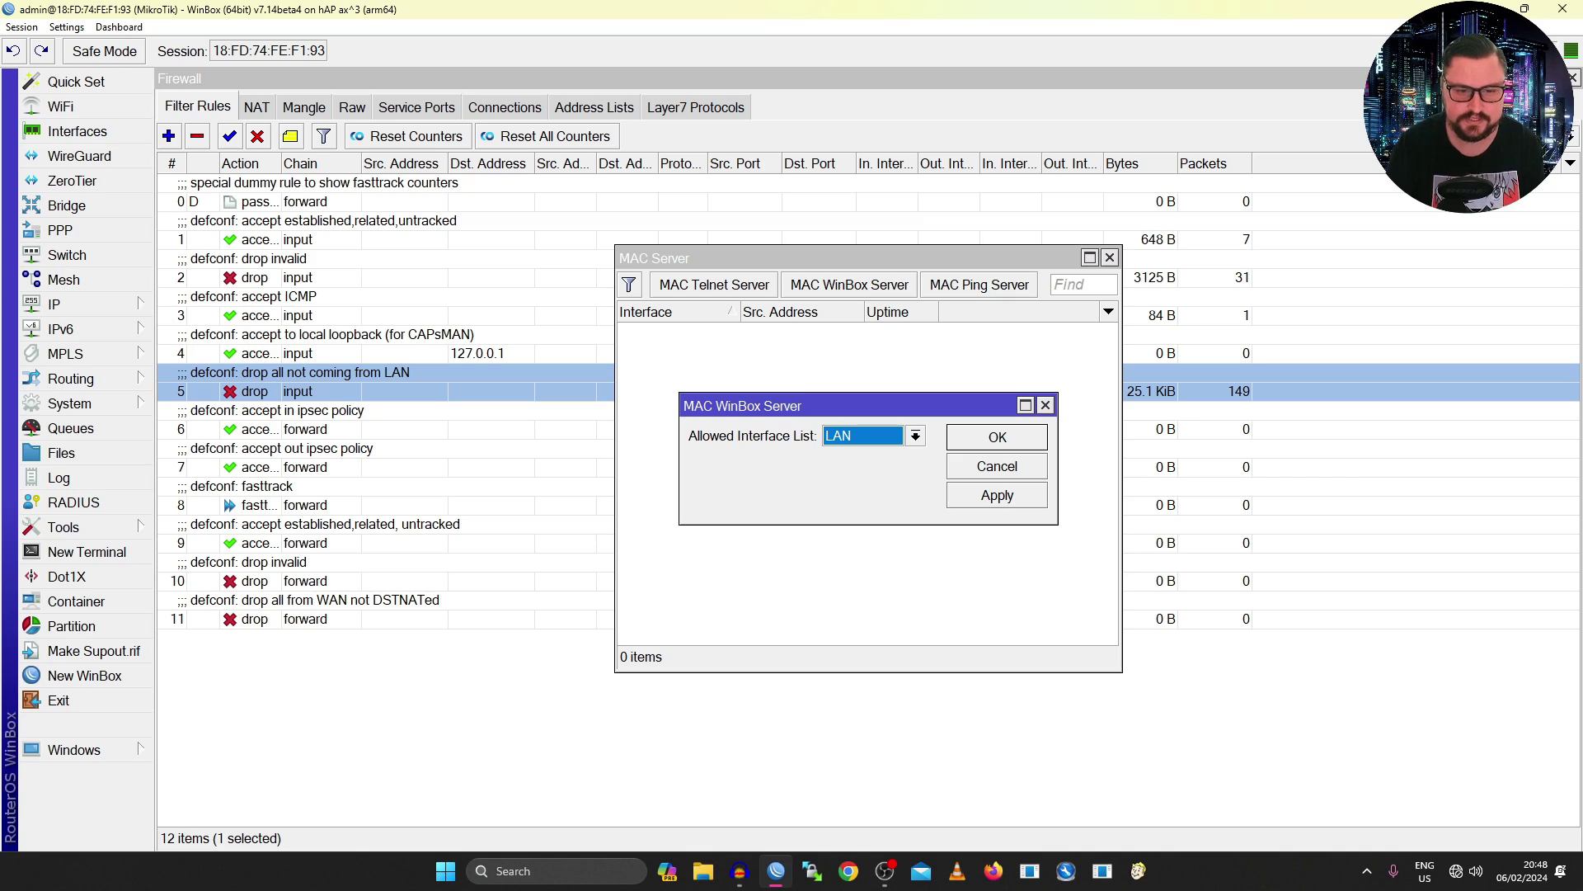
key(alt+Down)
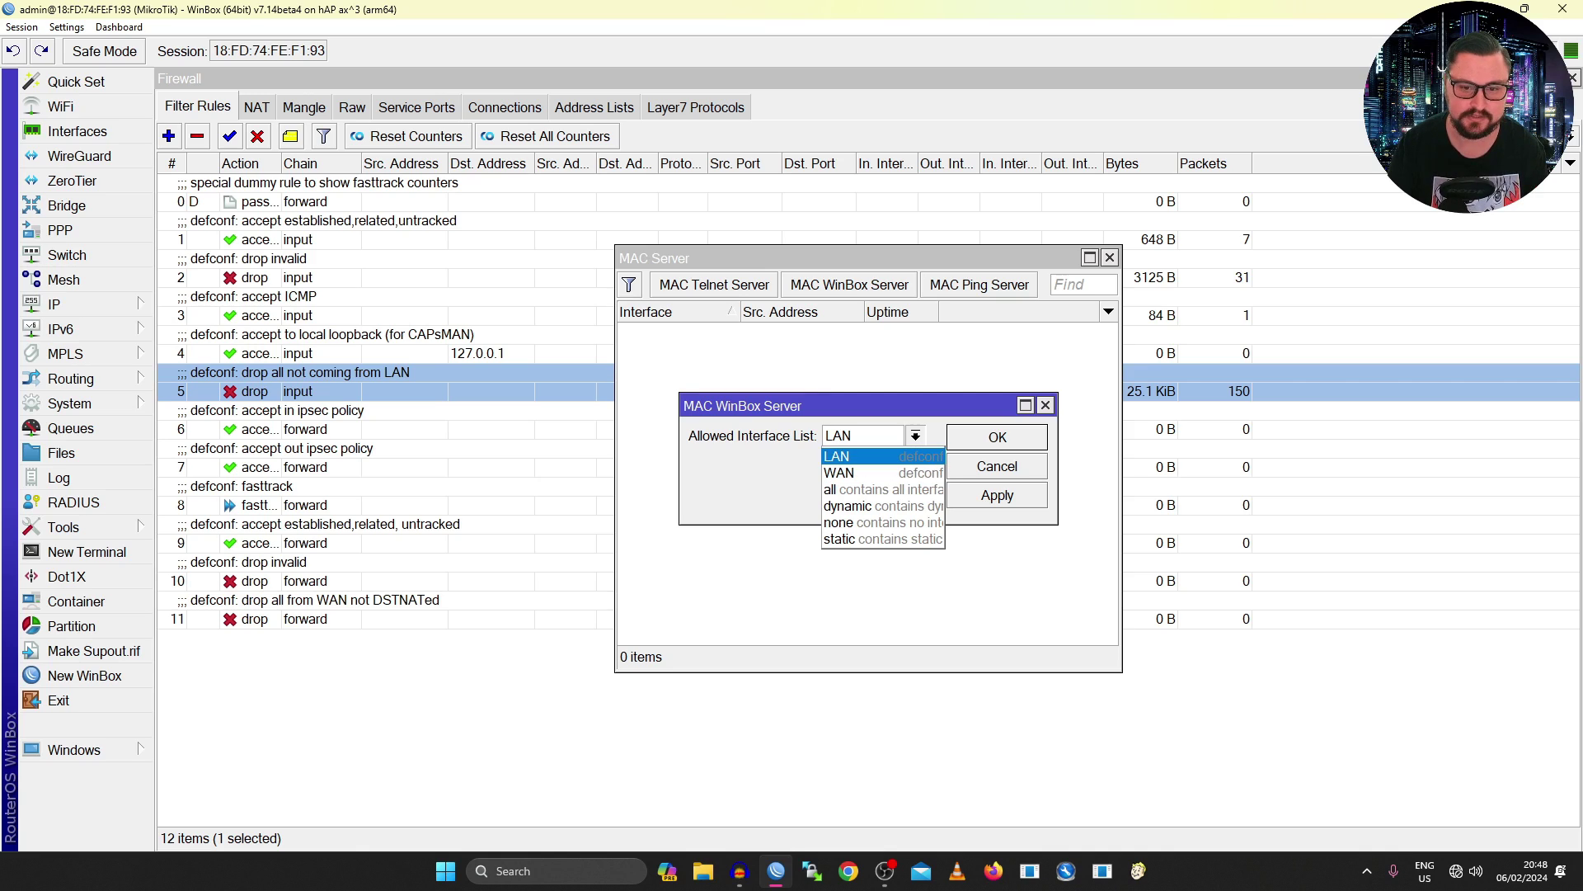
key(Return)
click(997, 466)
- Confirm MAC Telnet Server stays on LAN, then open the IP > Neighbors list
click(714, 285)
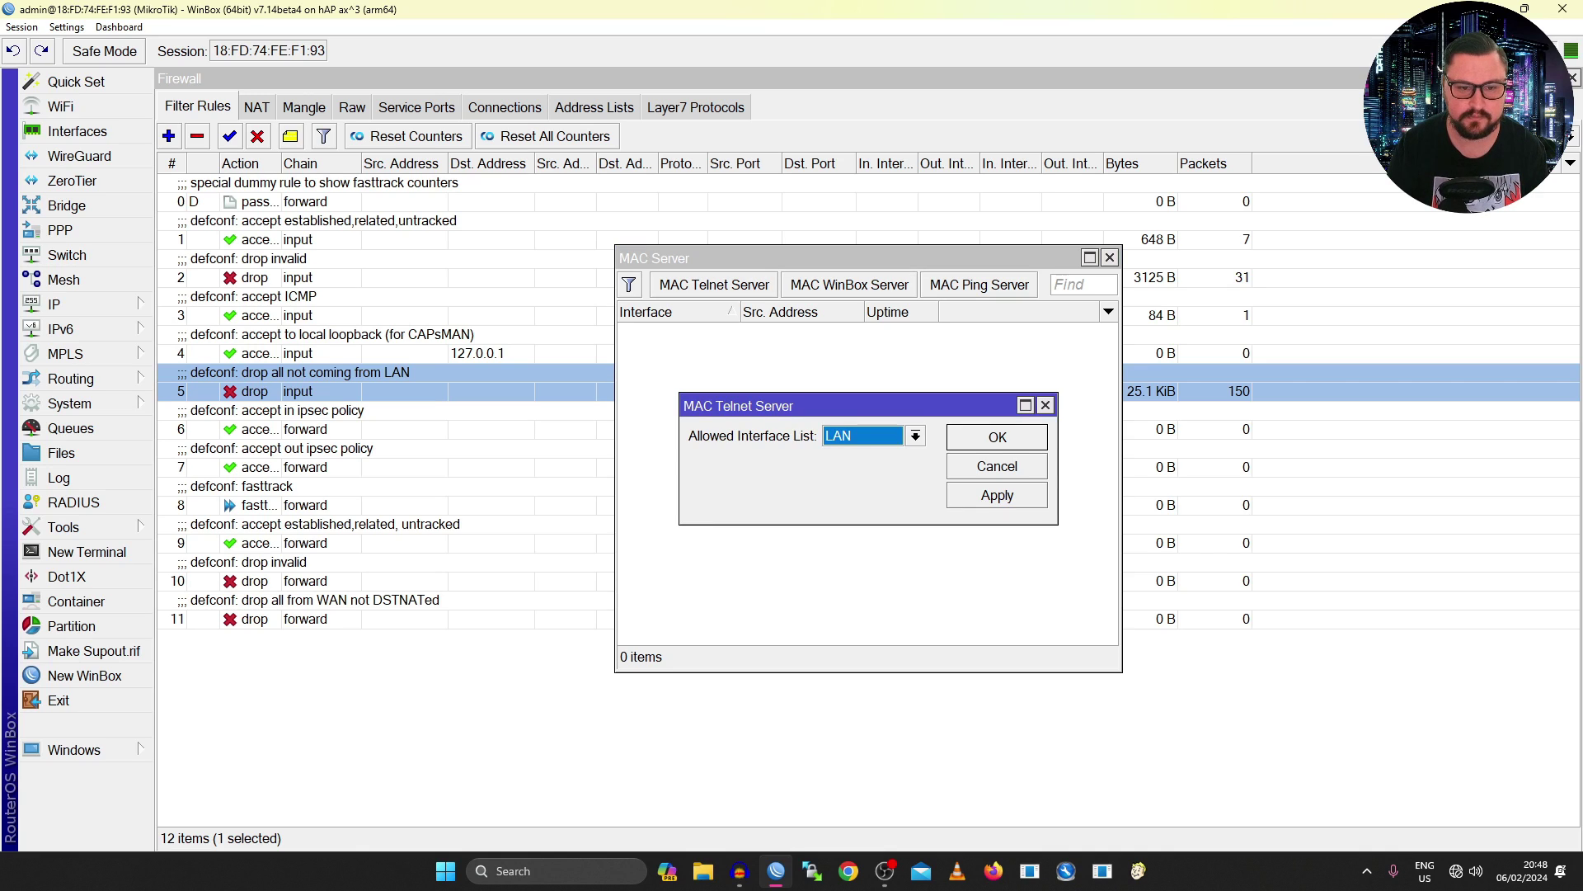
key(alt+Down)
key(Down)
key(Down)
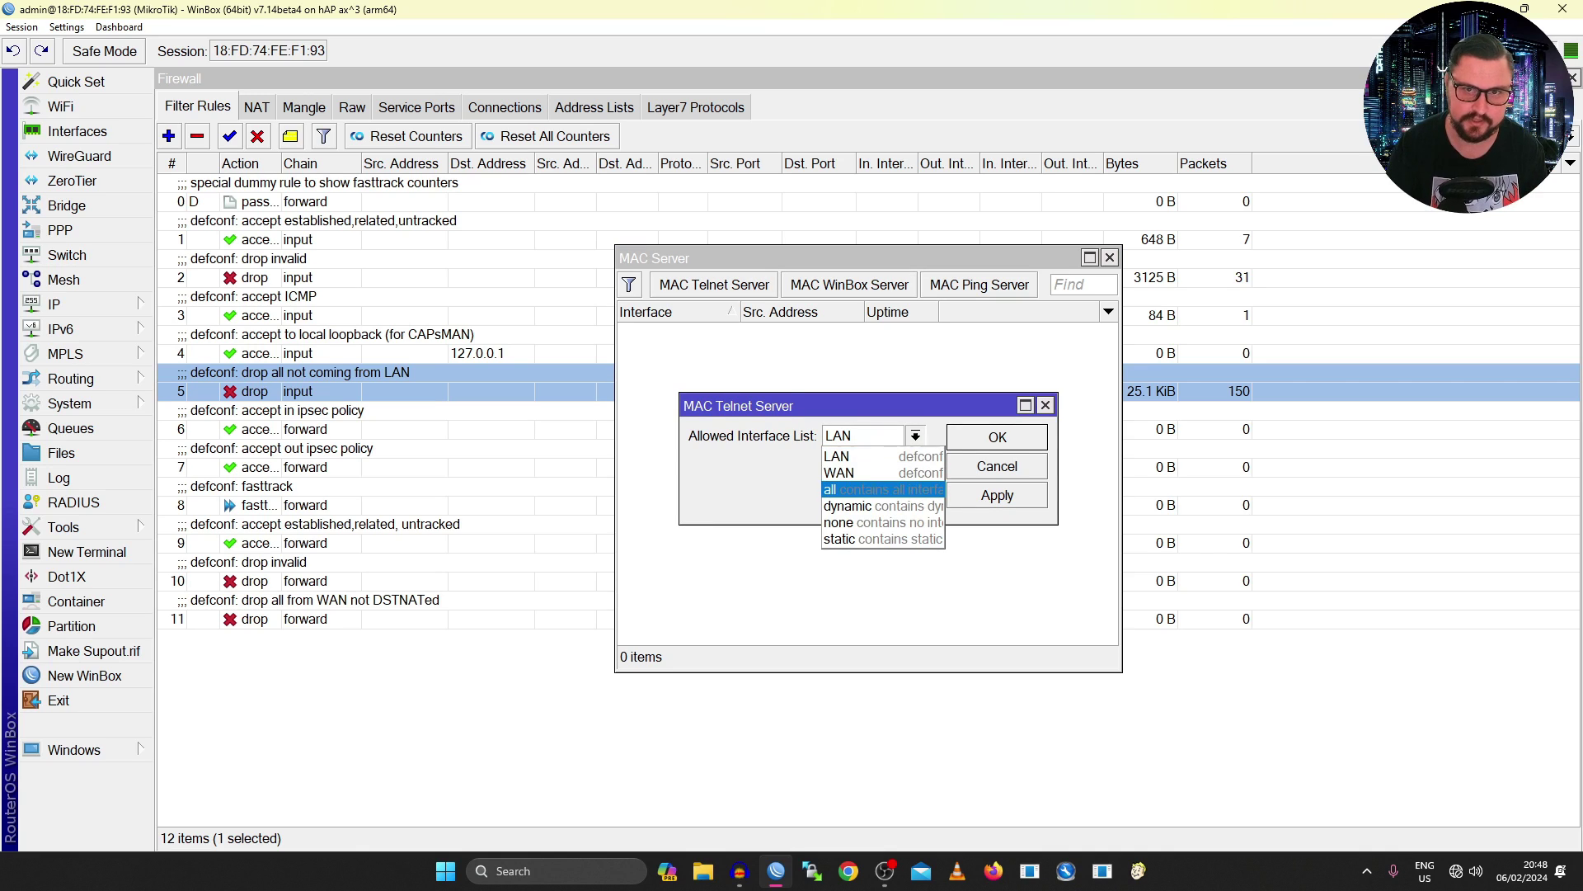
key(Up)
key(Up)
key(Return)
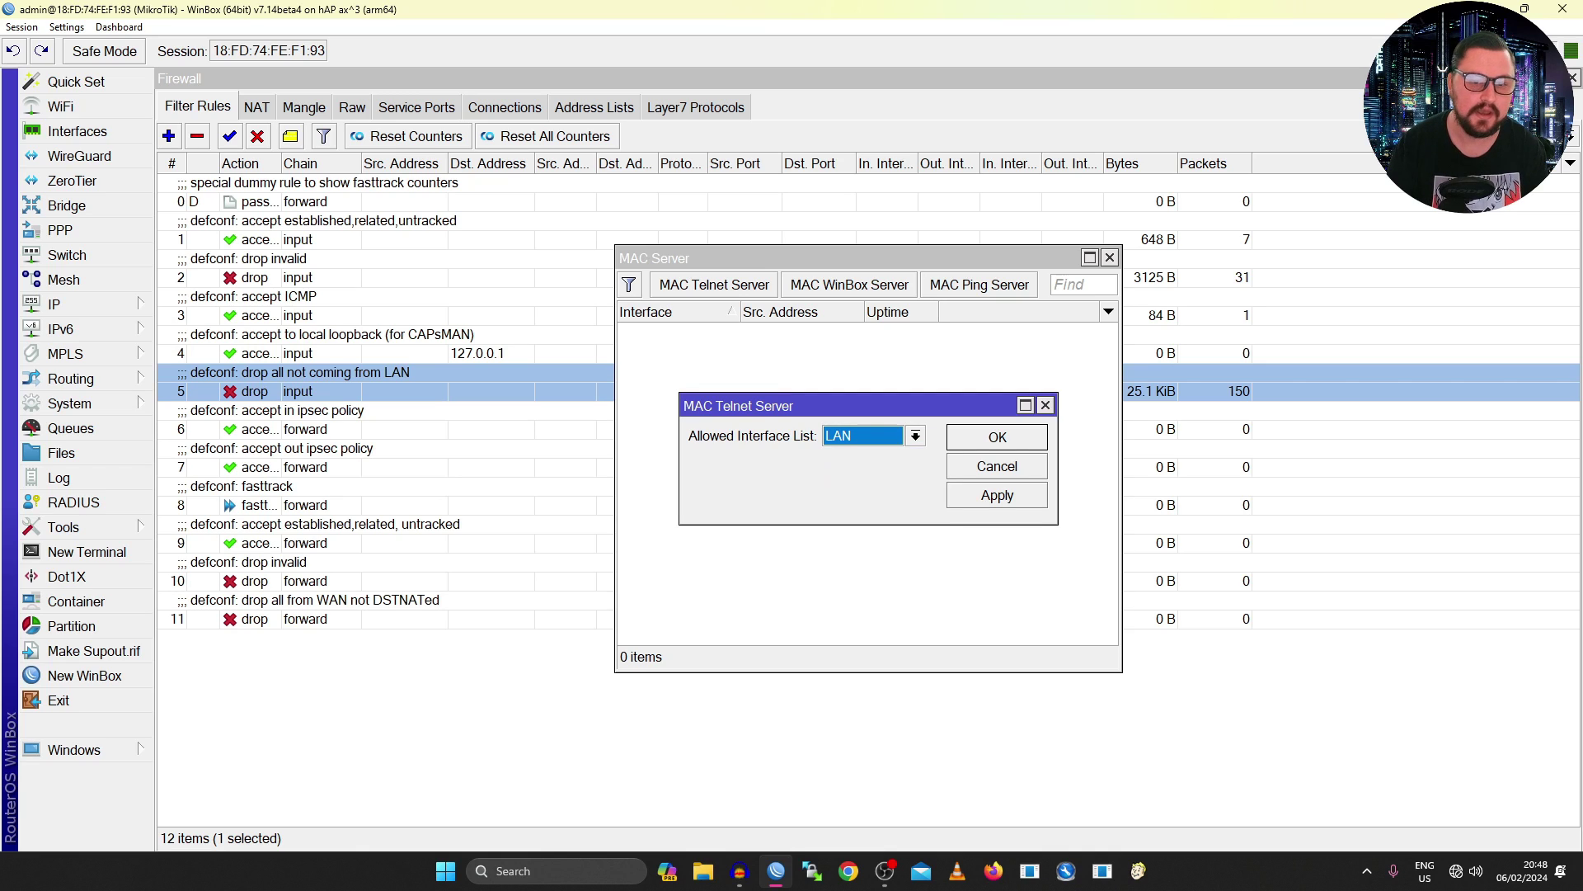
key(Return)
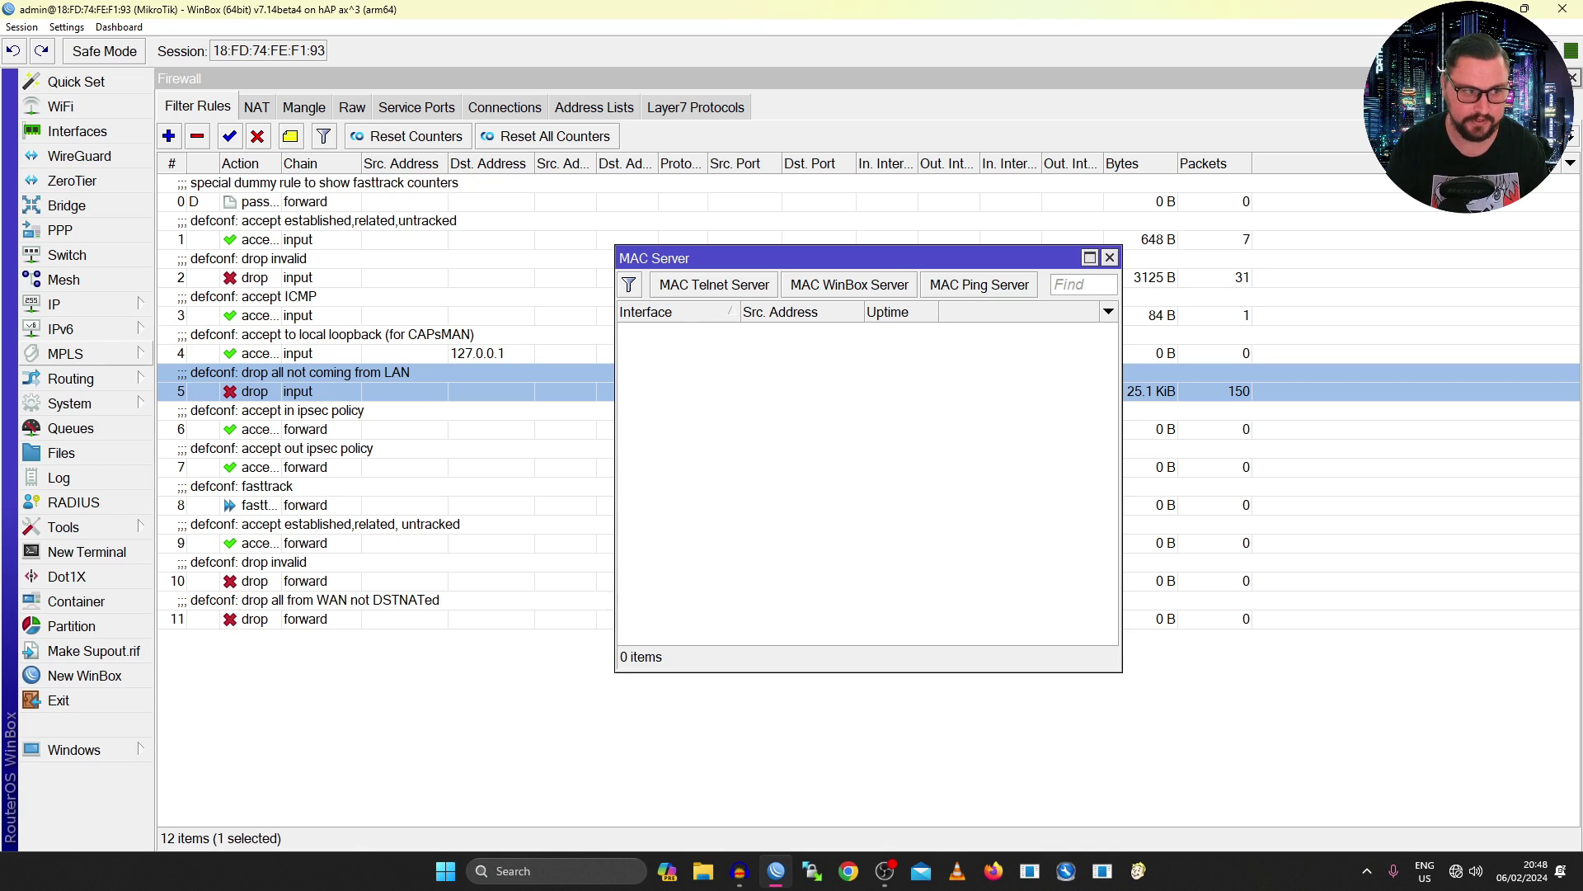
click(54, 304)
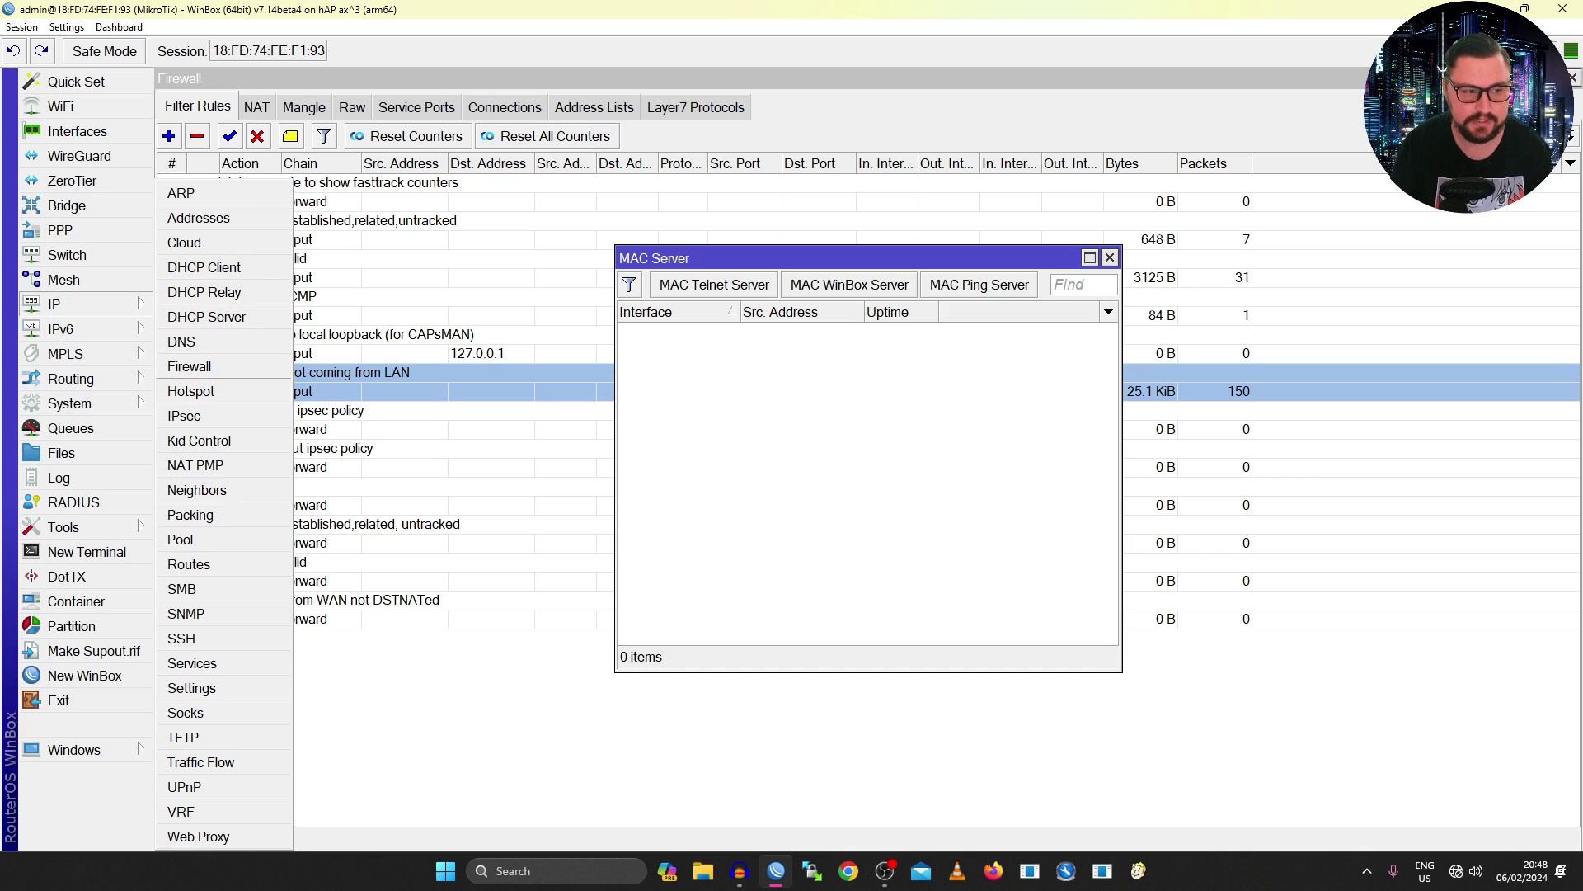
click(196, 490)
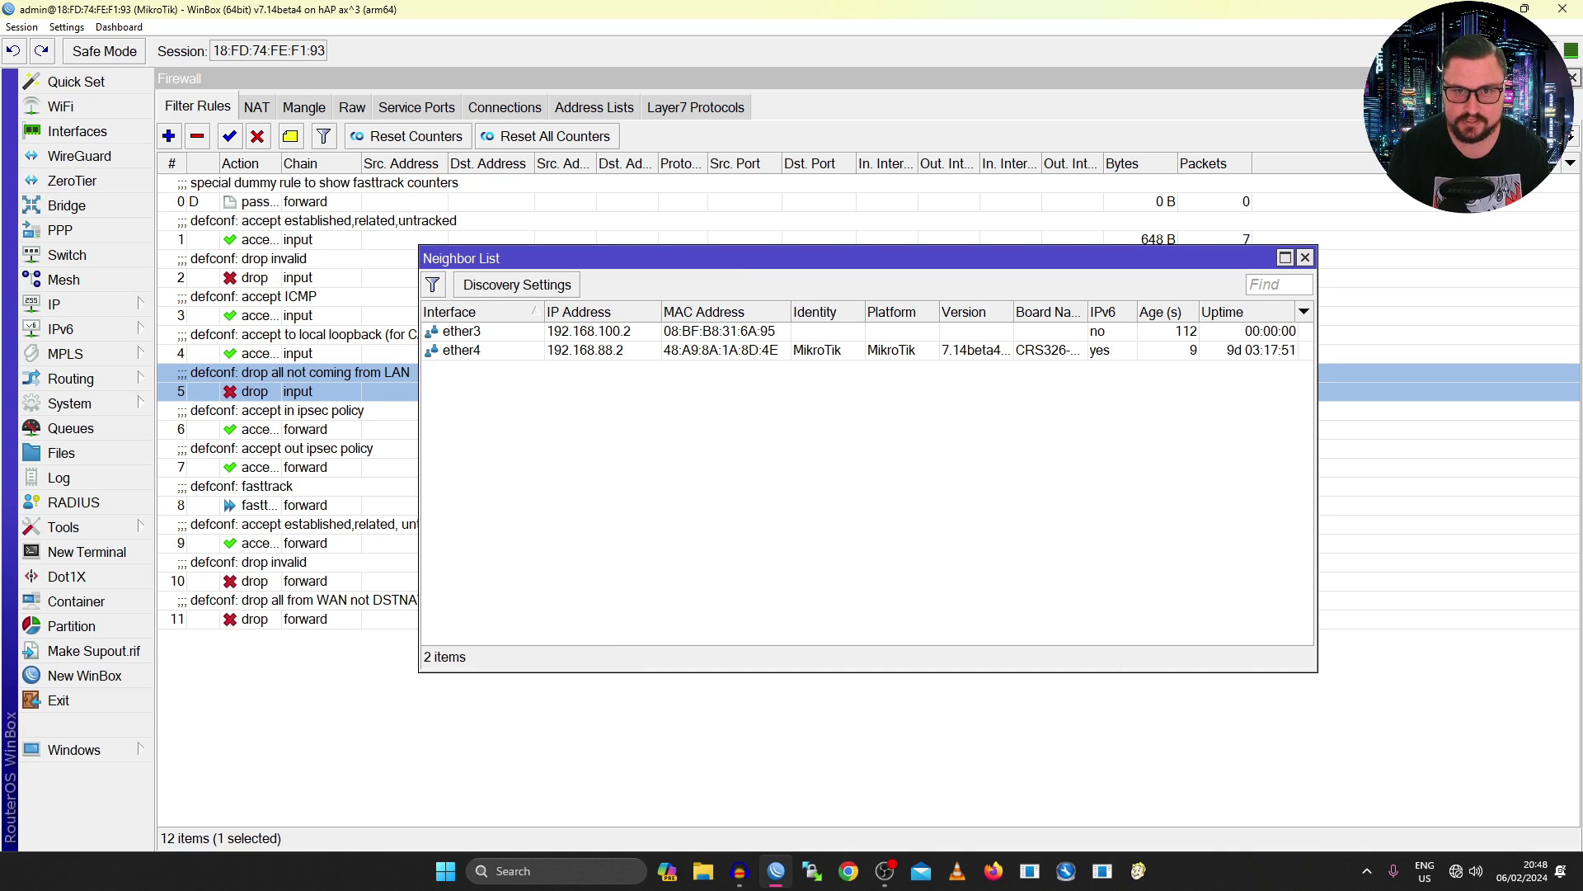
- Confirm Discovery Settings keeps the Interface on LAN, then switch to the WinBox loader window
click(517, 285)
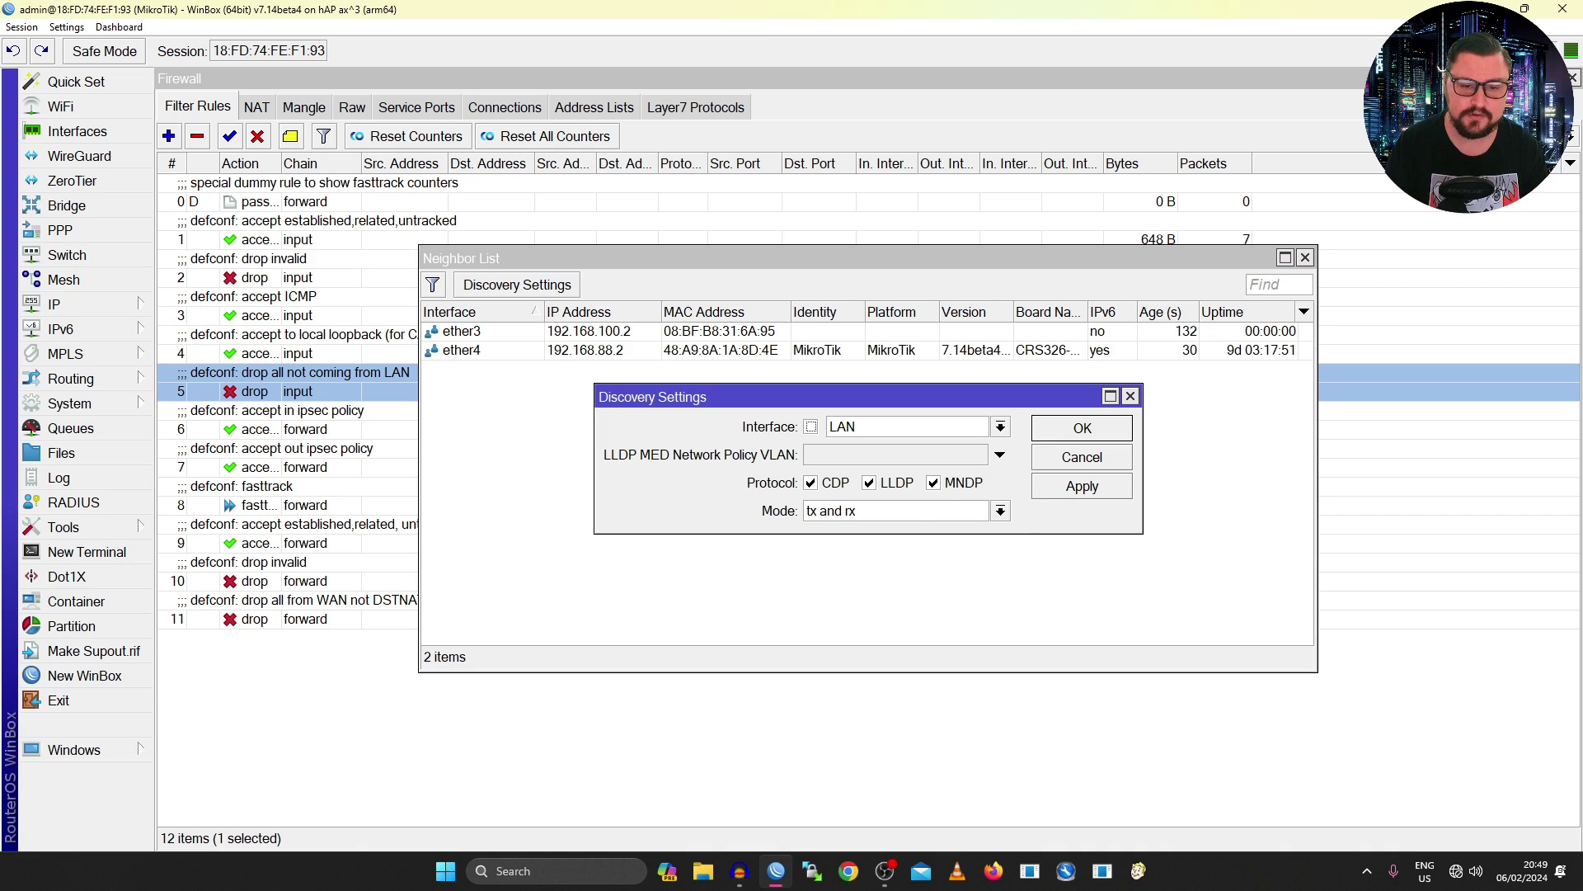
click(1000, 426)
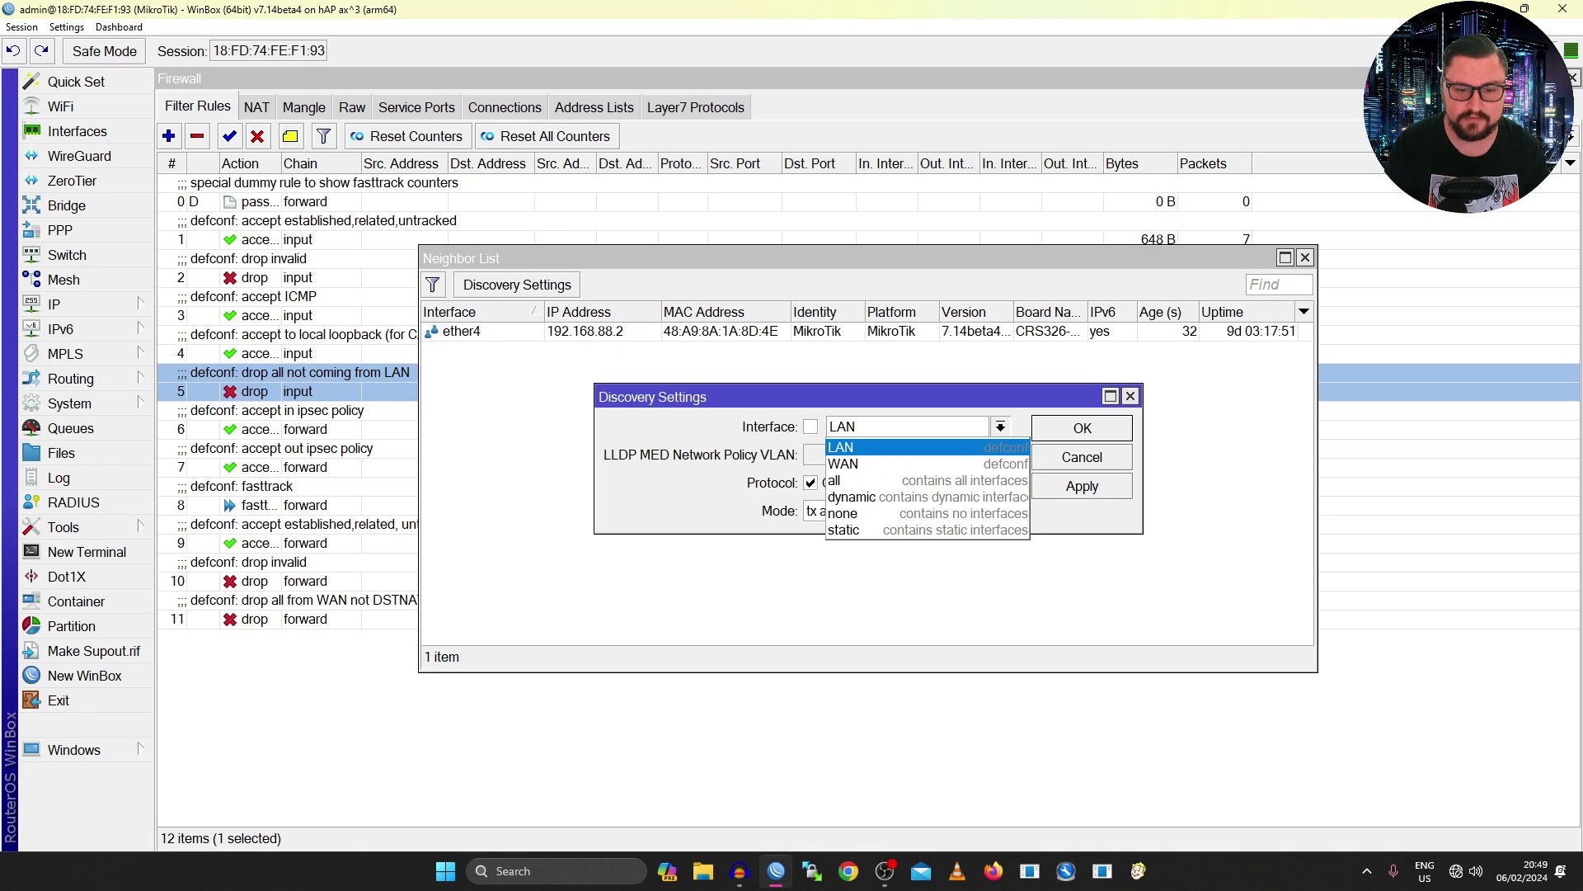
key(Return)
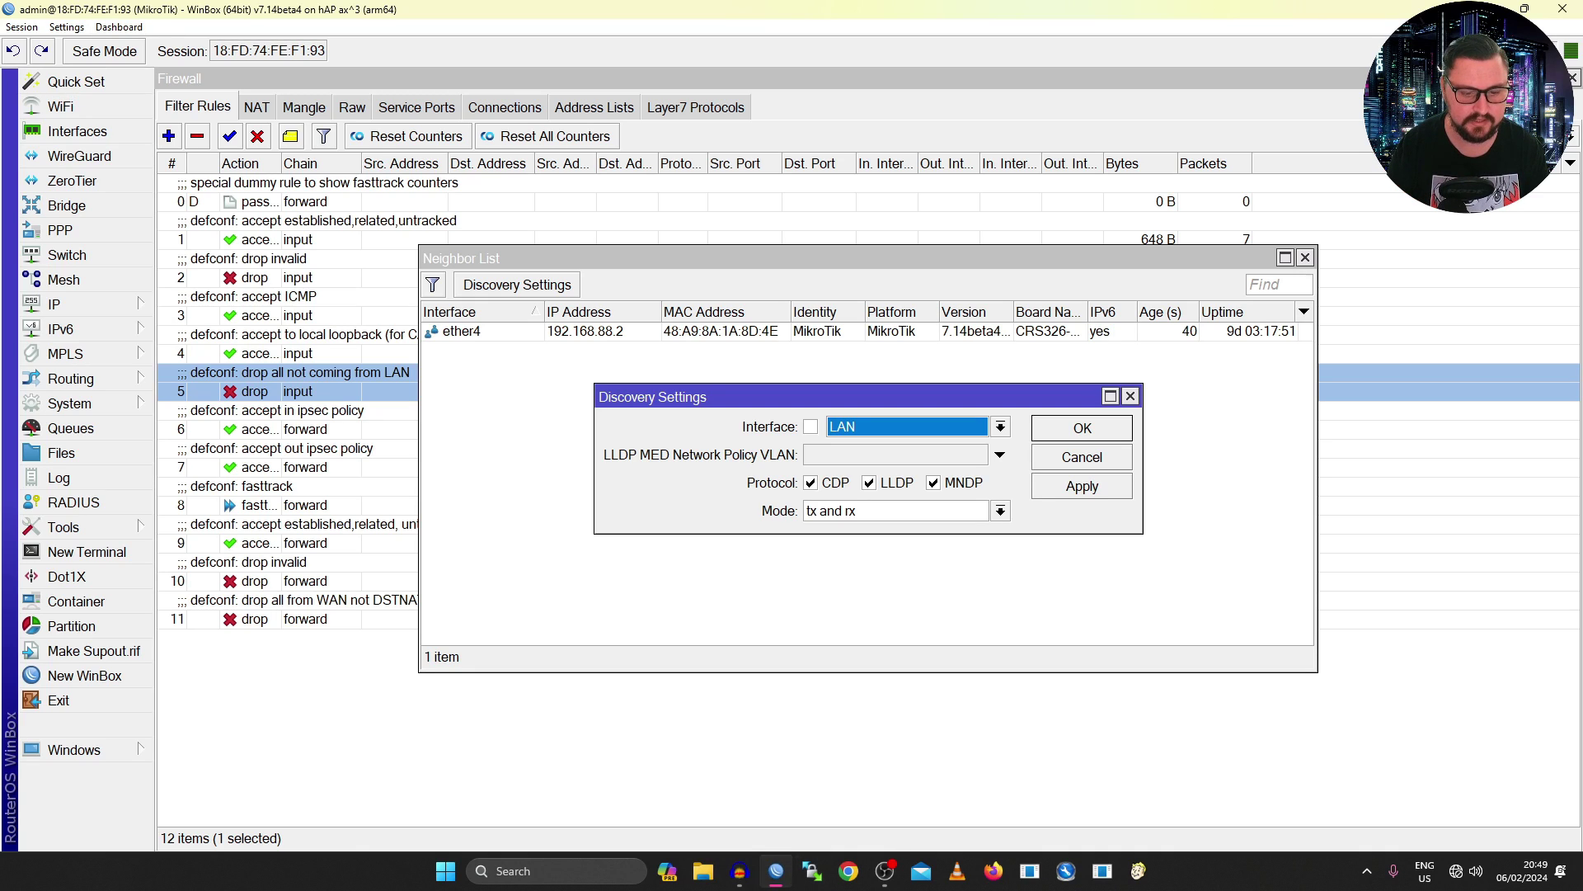
right_click(776, 871)
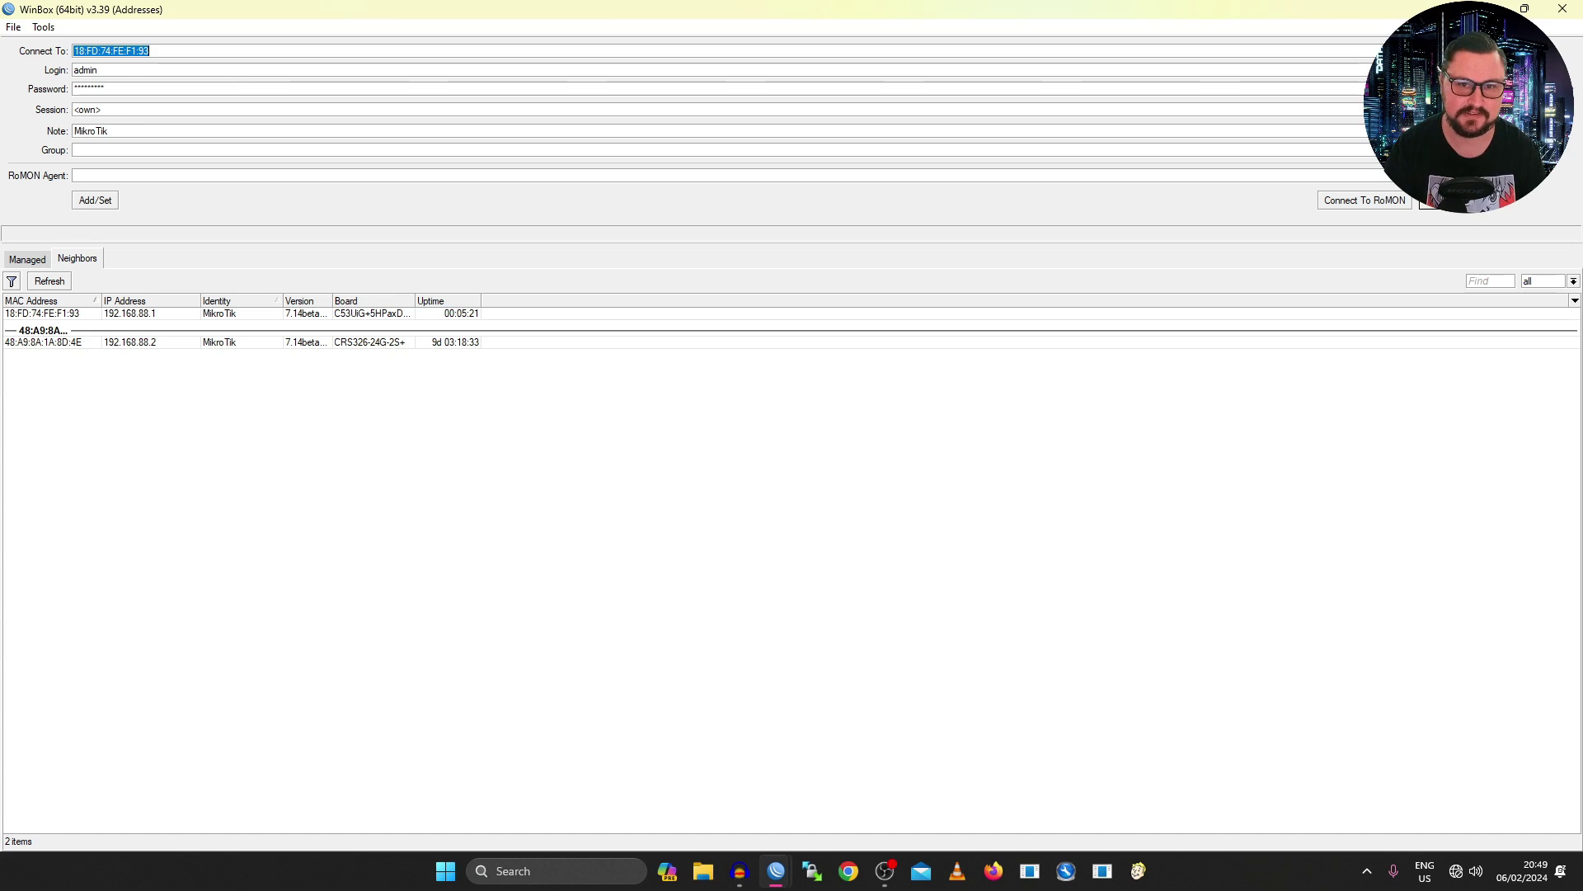
- Hide the loader, cancel Discovery Settings unchanged, maximize the Neighbor List and open Interfaces
key(super+Down)
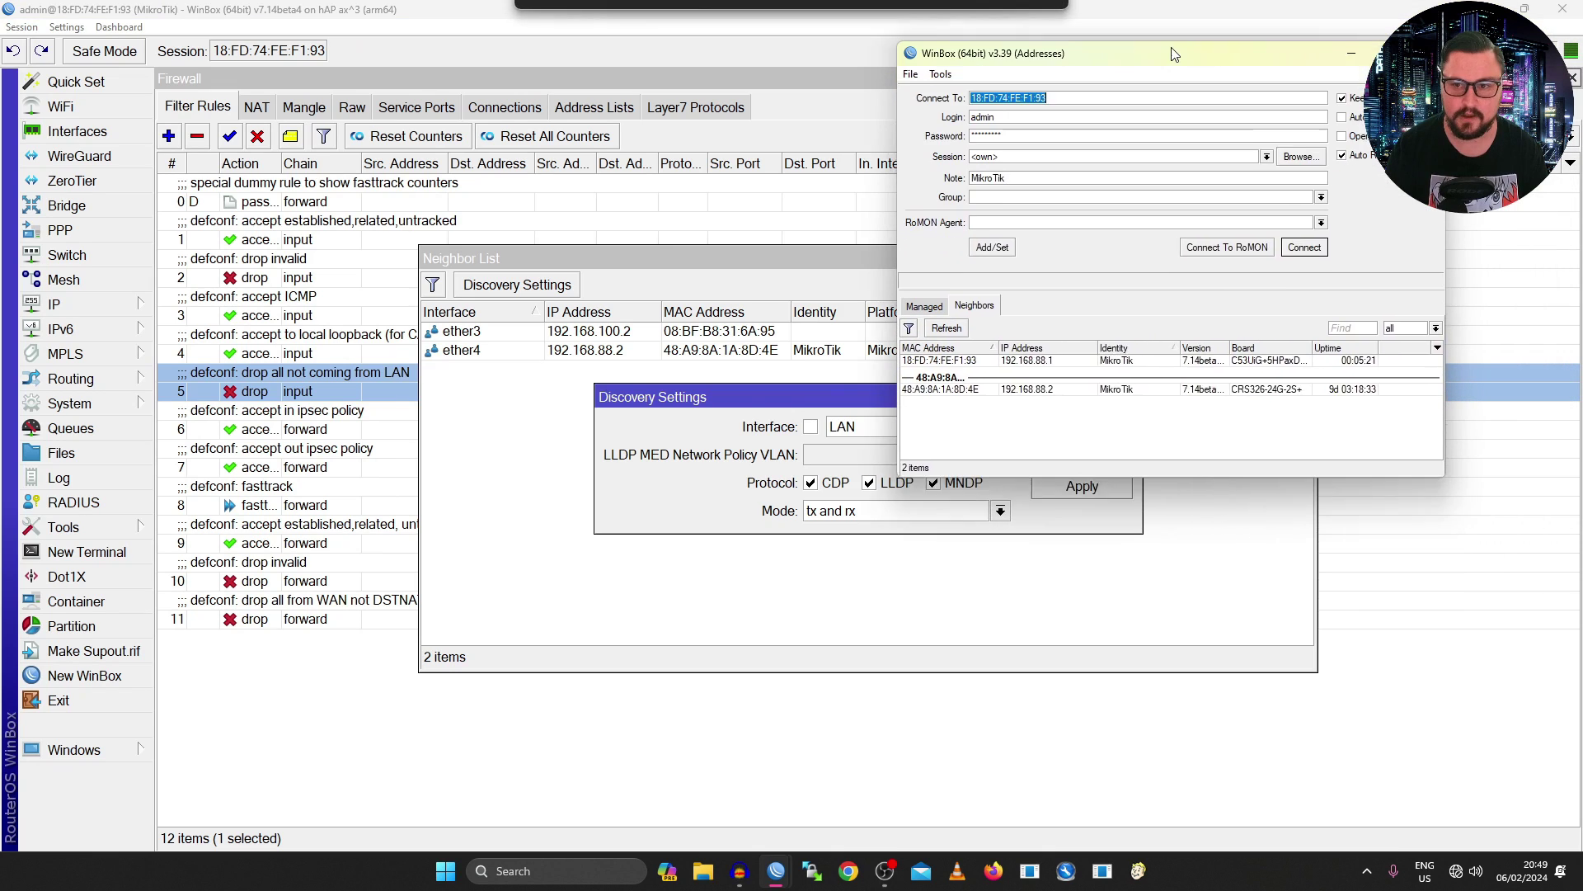
key(super+Down)
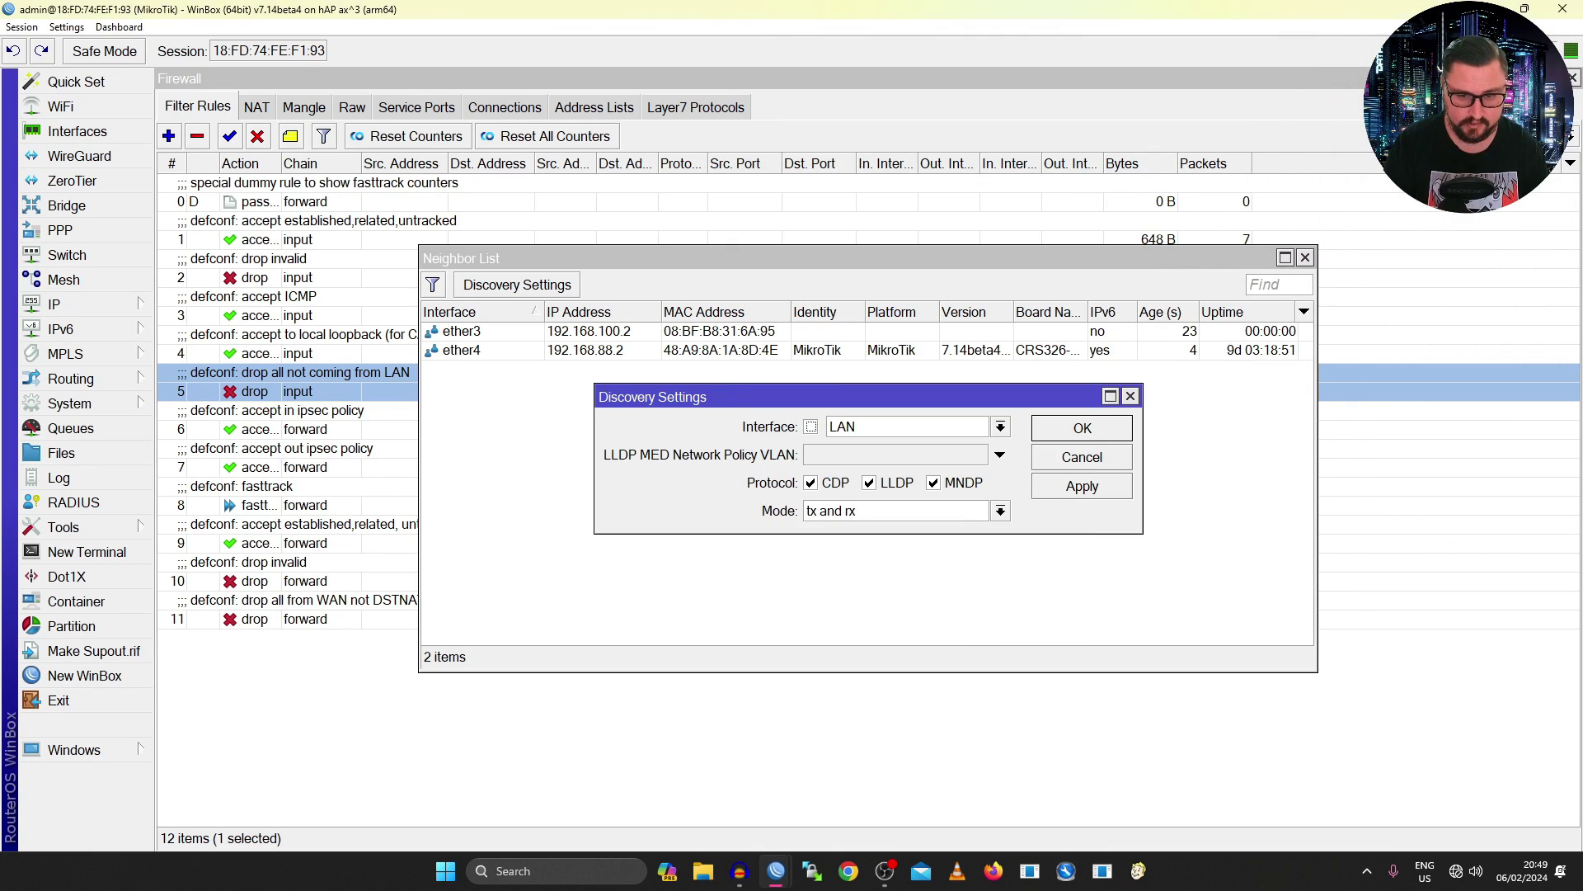
key(Escape)
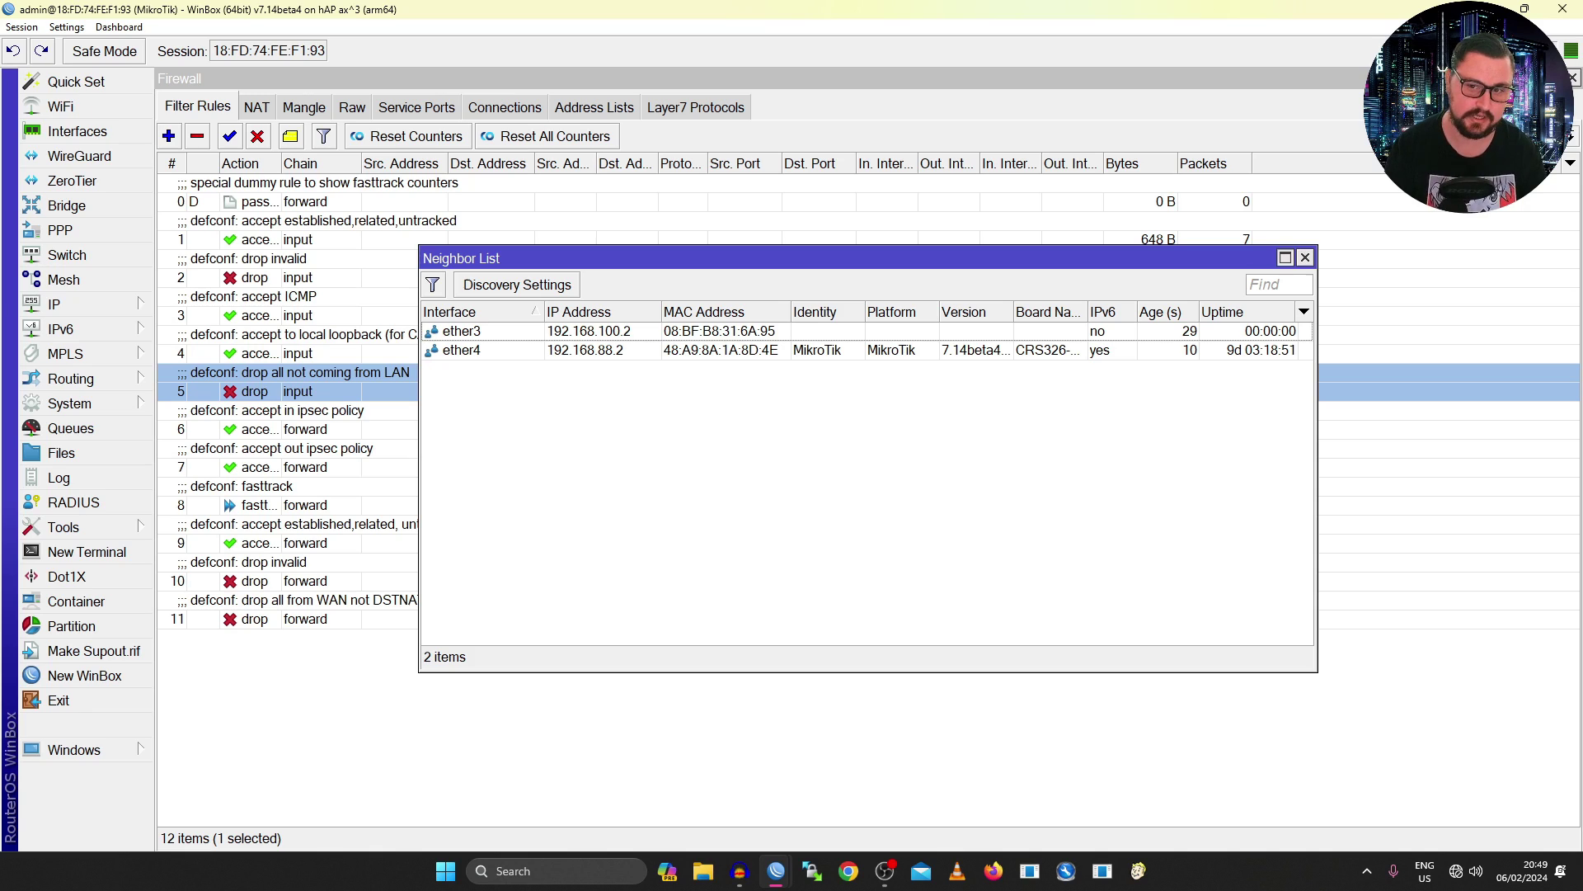
click(1285, 258)
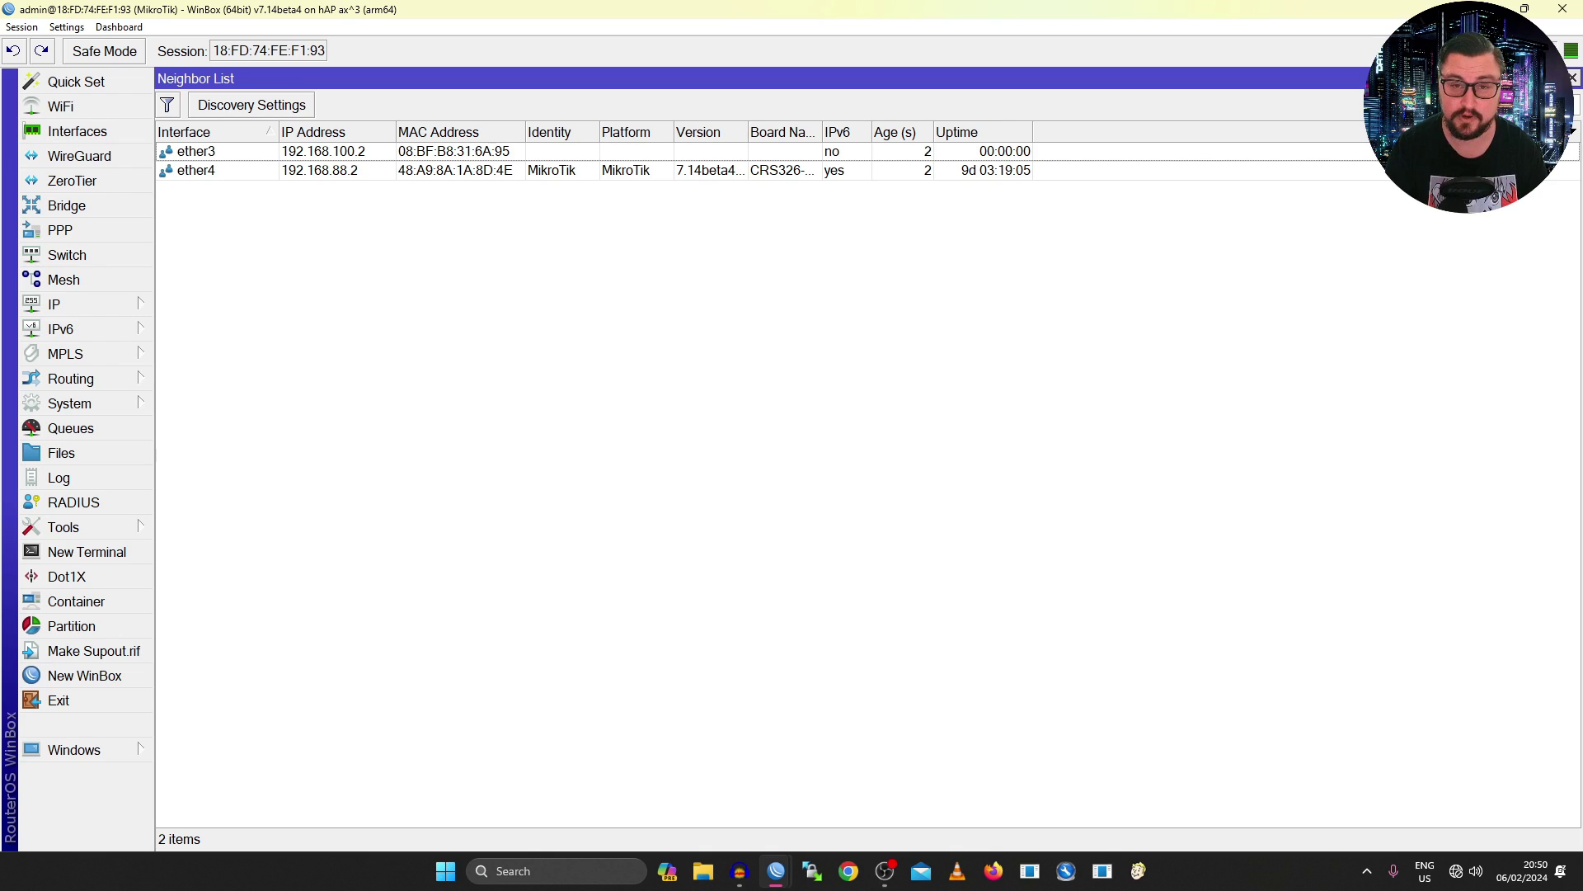
click(78, 131)
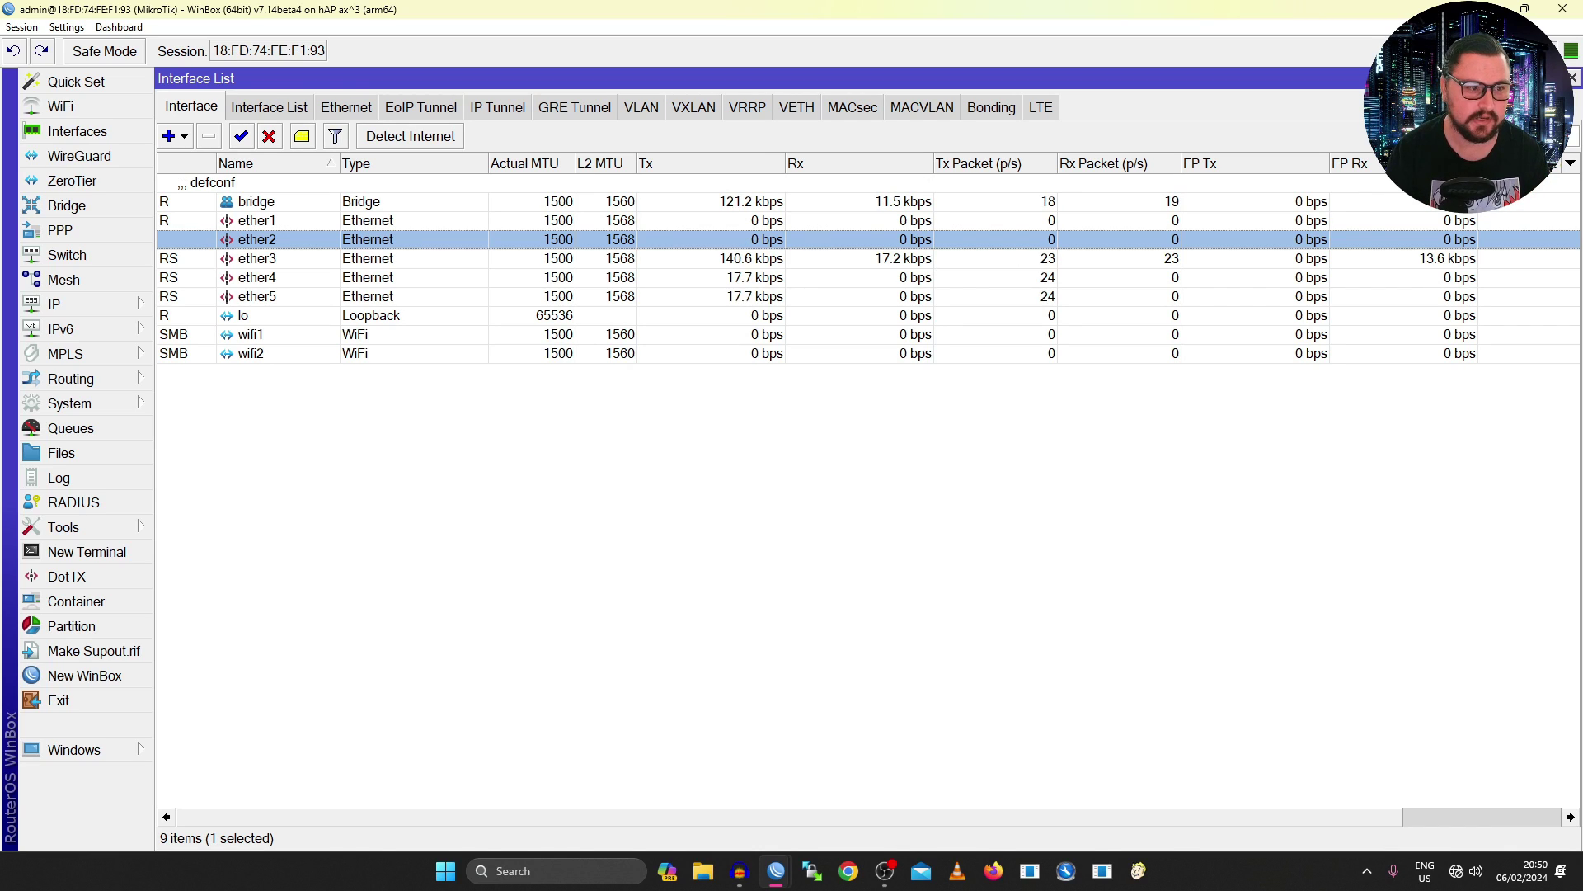
- Add an Interface List member with List LAN and Interface ether2, and apply it
click(269, 107)
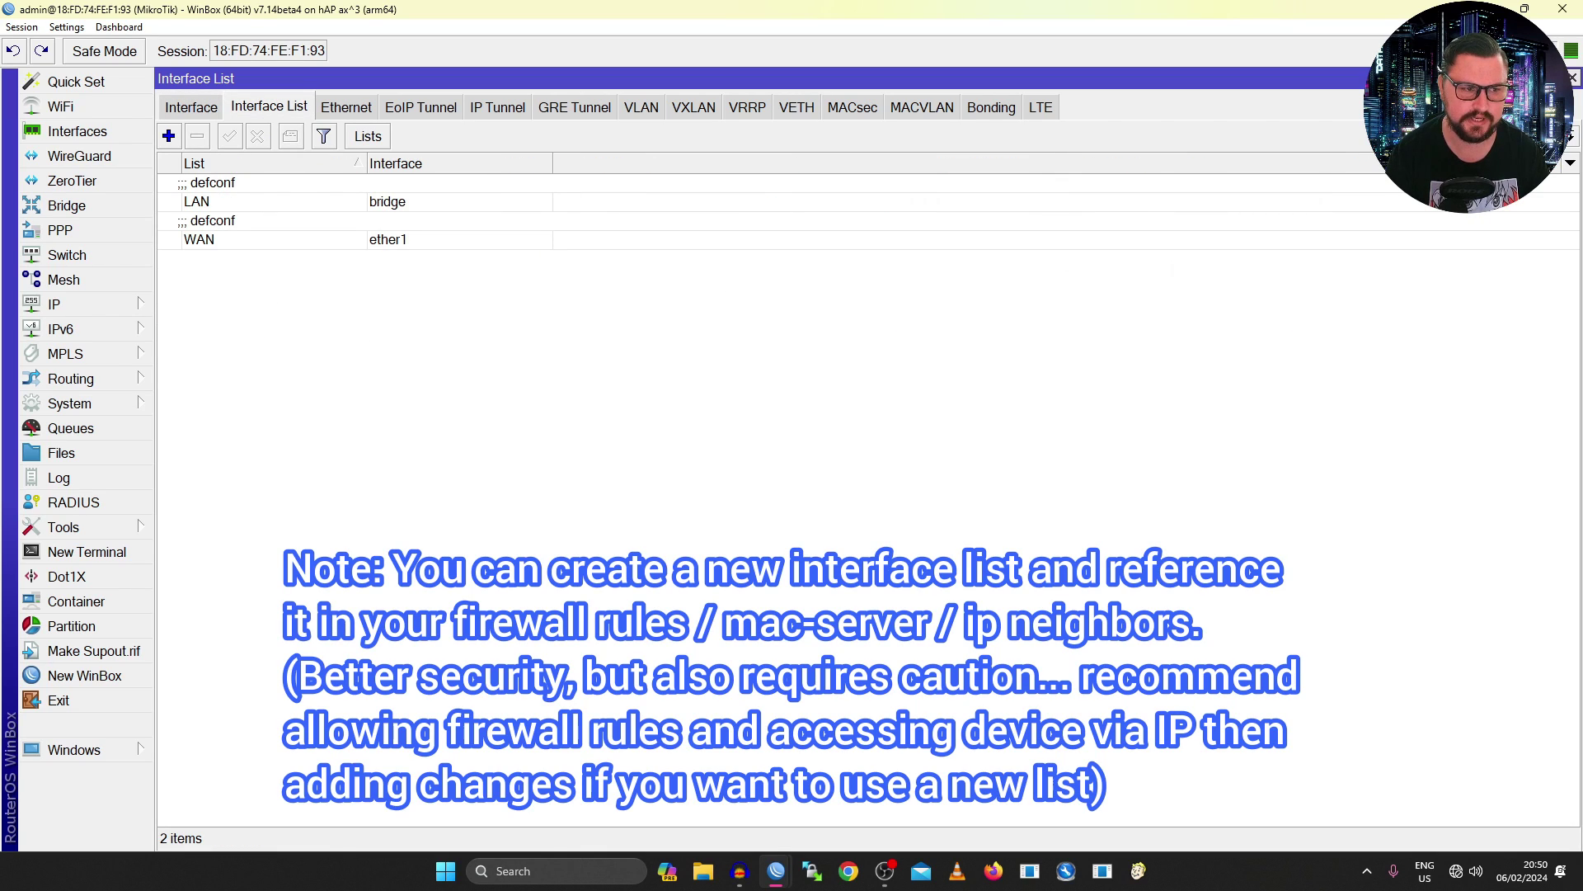
click(197, 201)
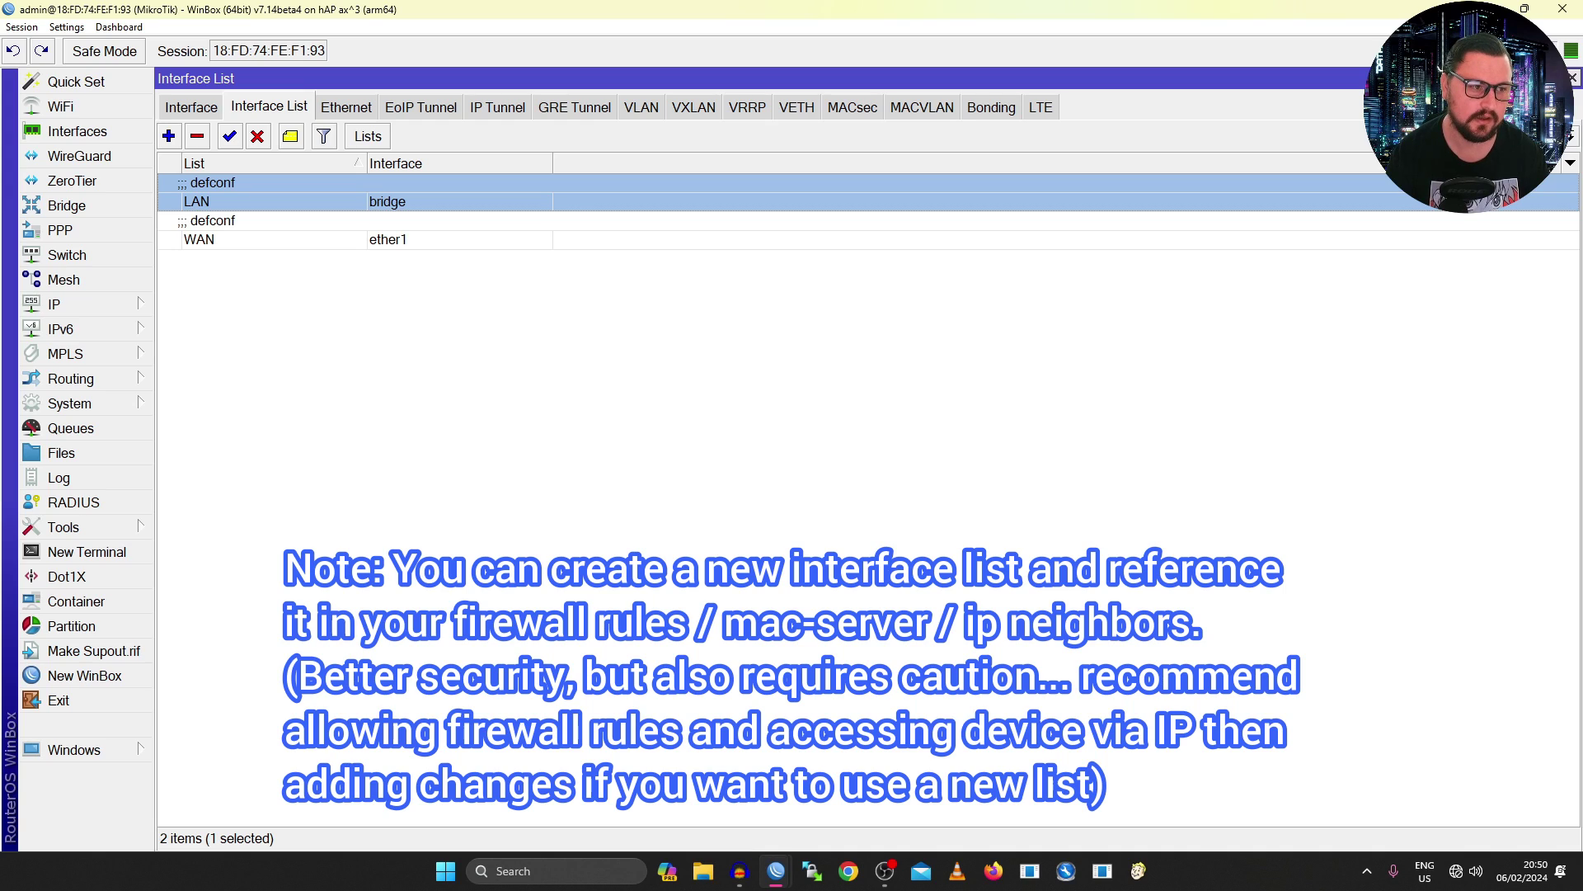
click(168, 136)
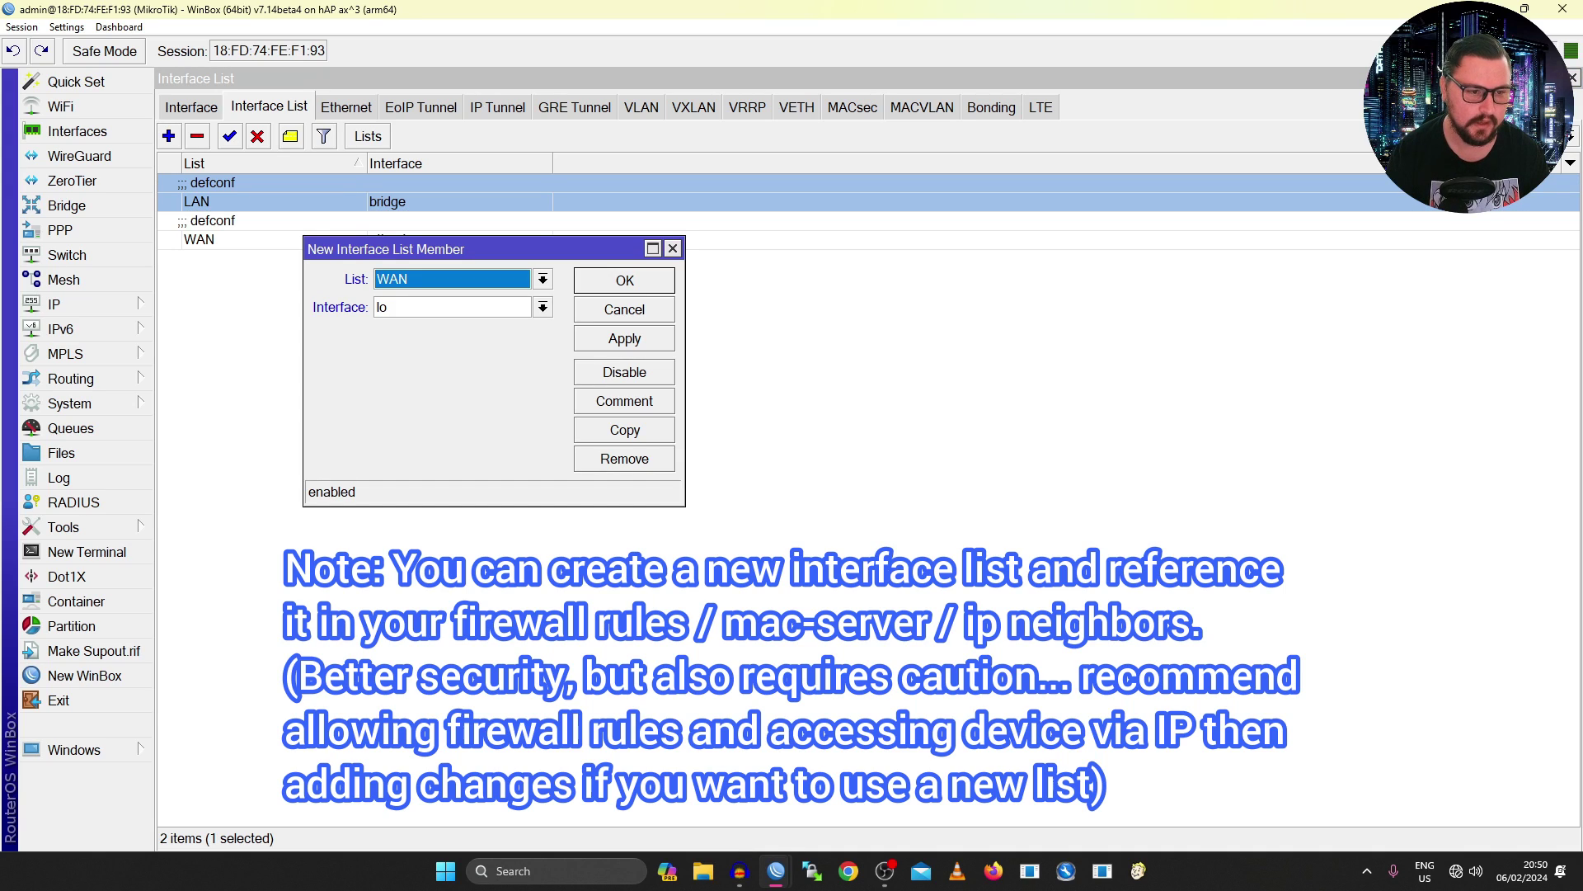
click(543, 279)
click(413, 303)
click(542, 307)
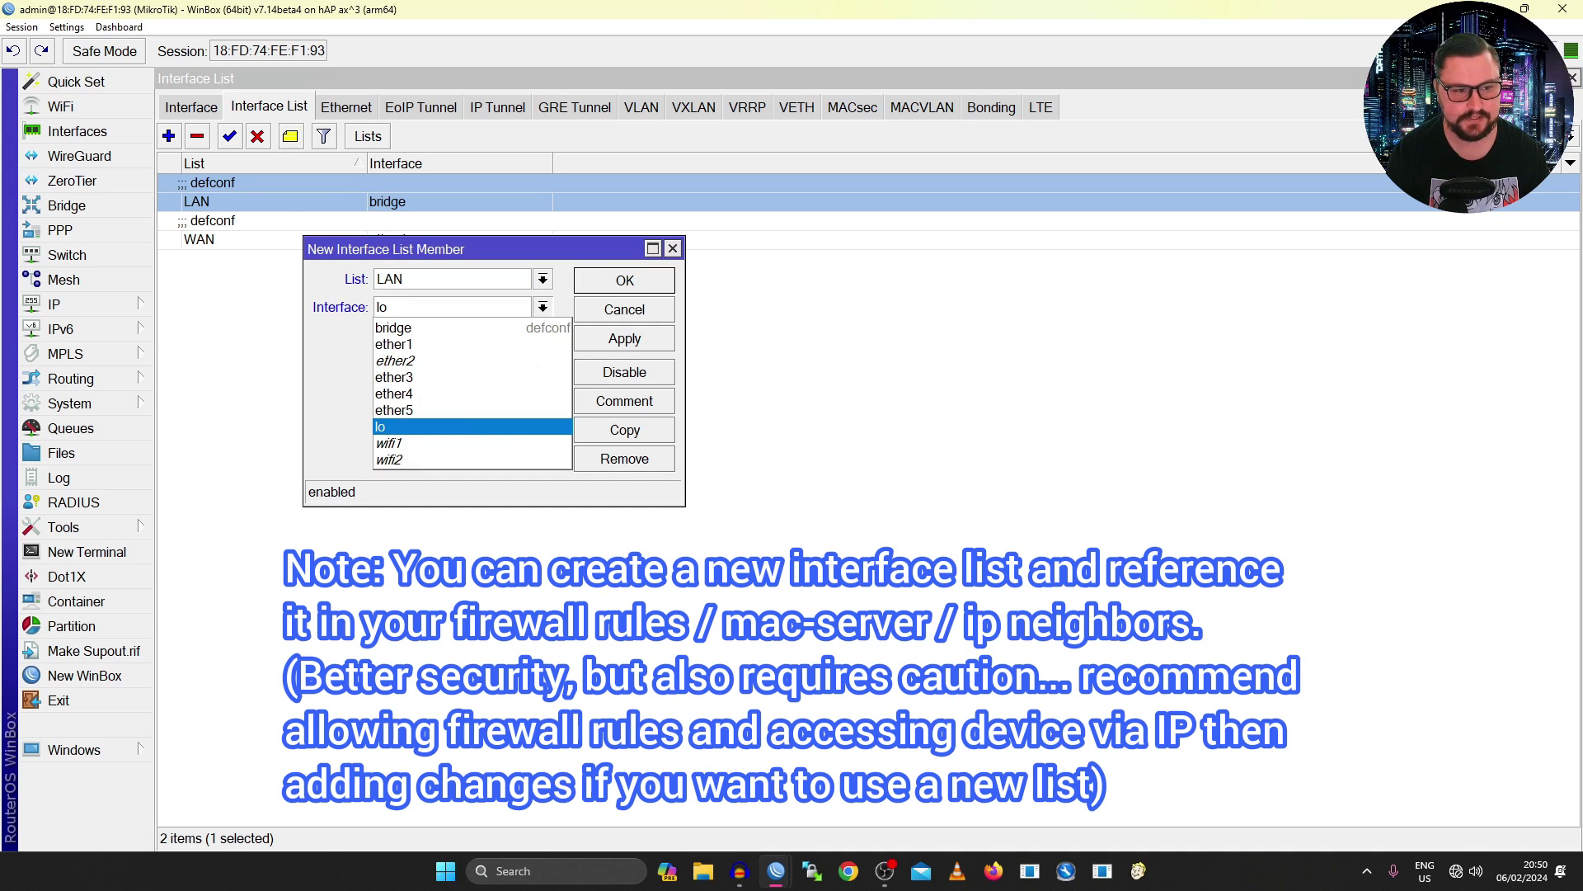
click(412, 344)
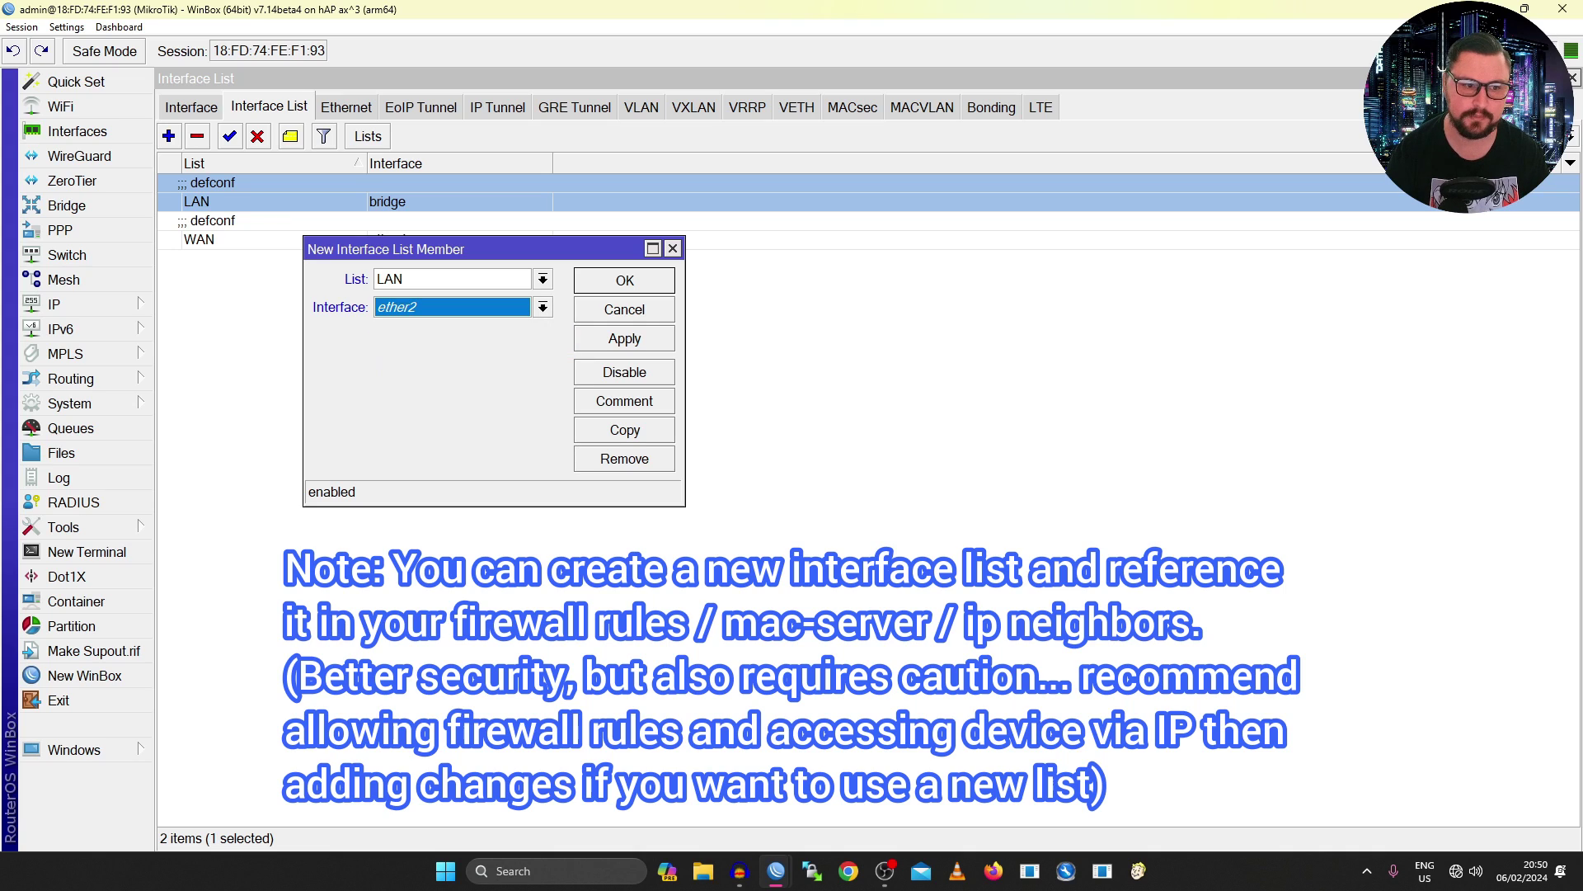
click(625, 338)
key(Escape)
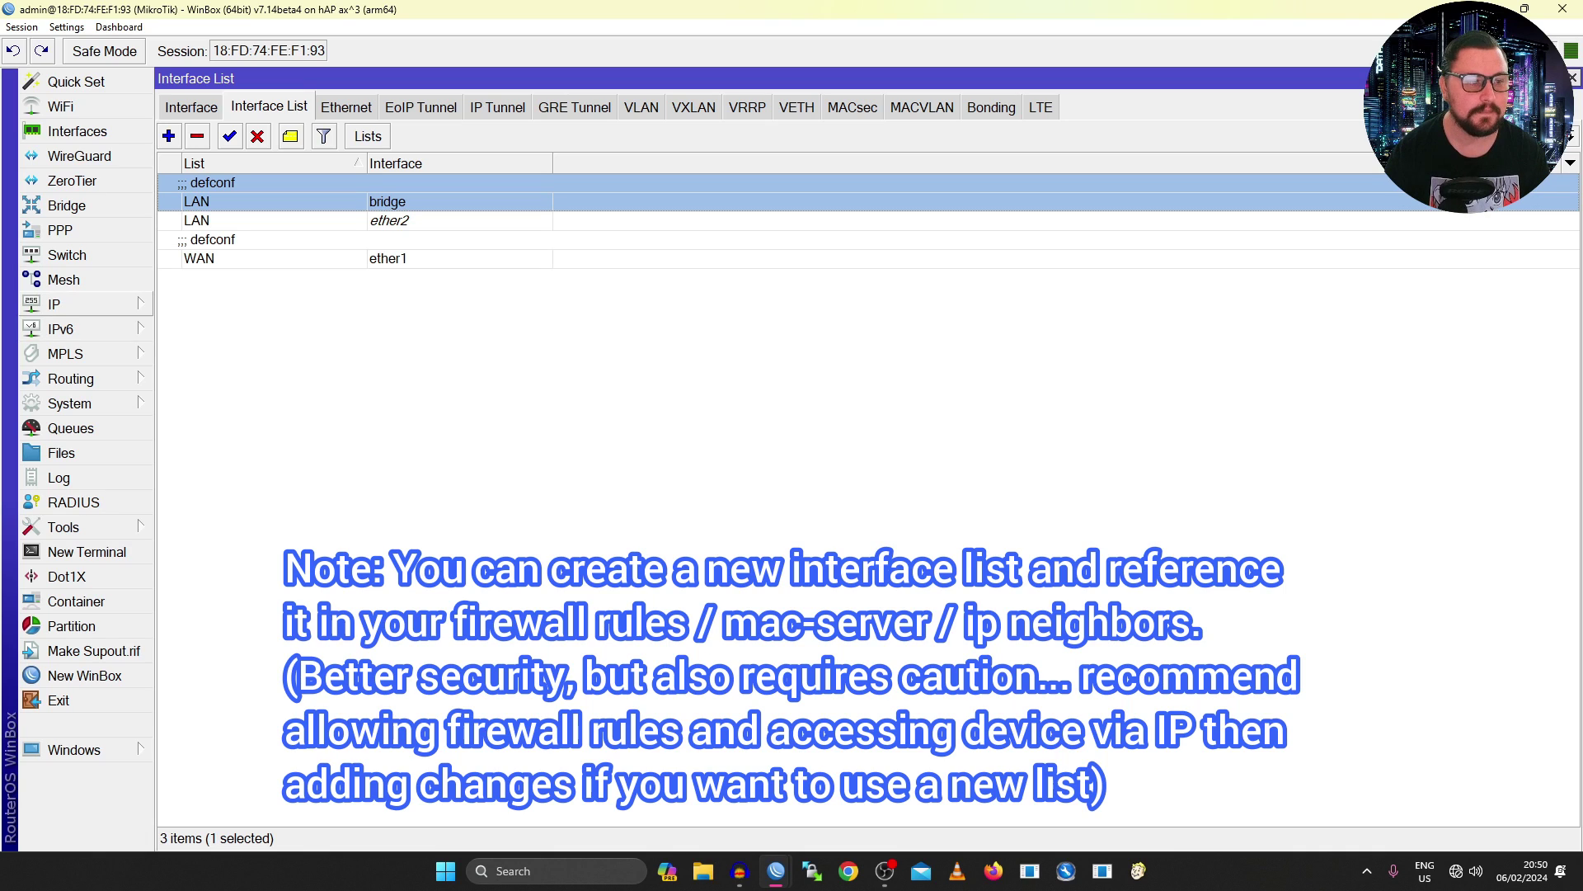
- Add the address 192.168.100.1/24 on interface ether2 in IP > Addresses
click(75, 303)
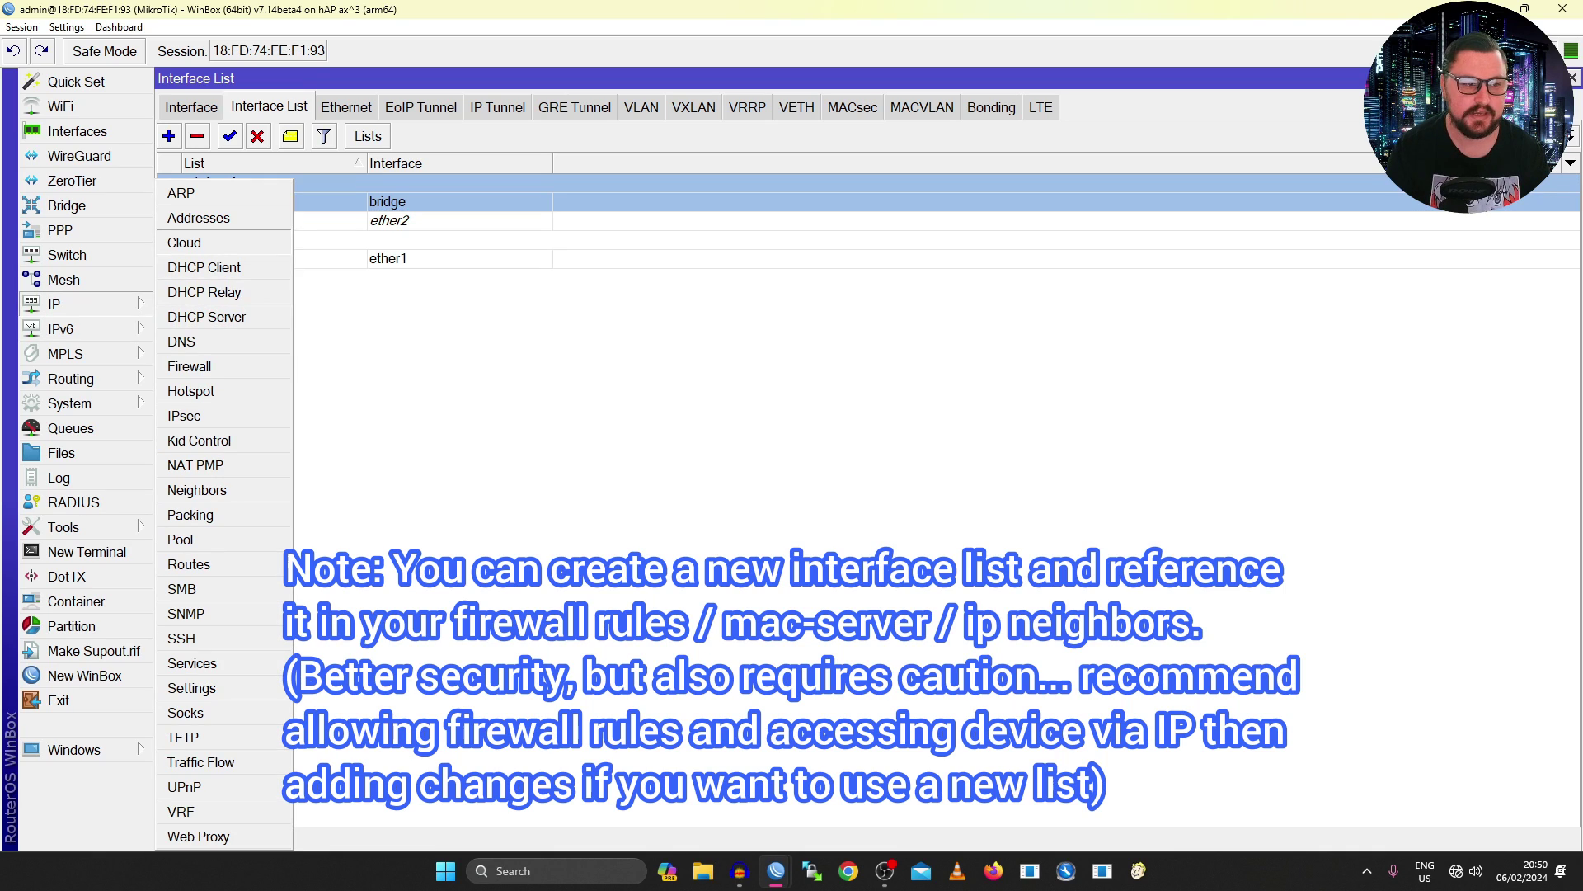
click(206, 215)
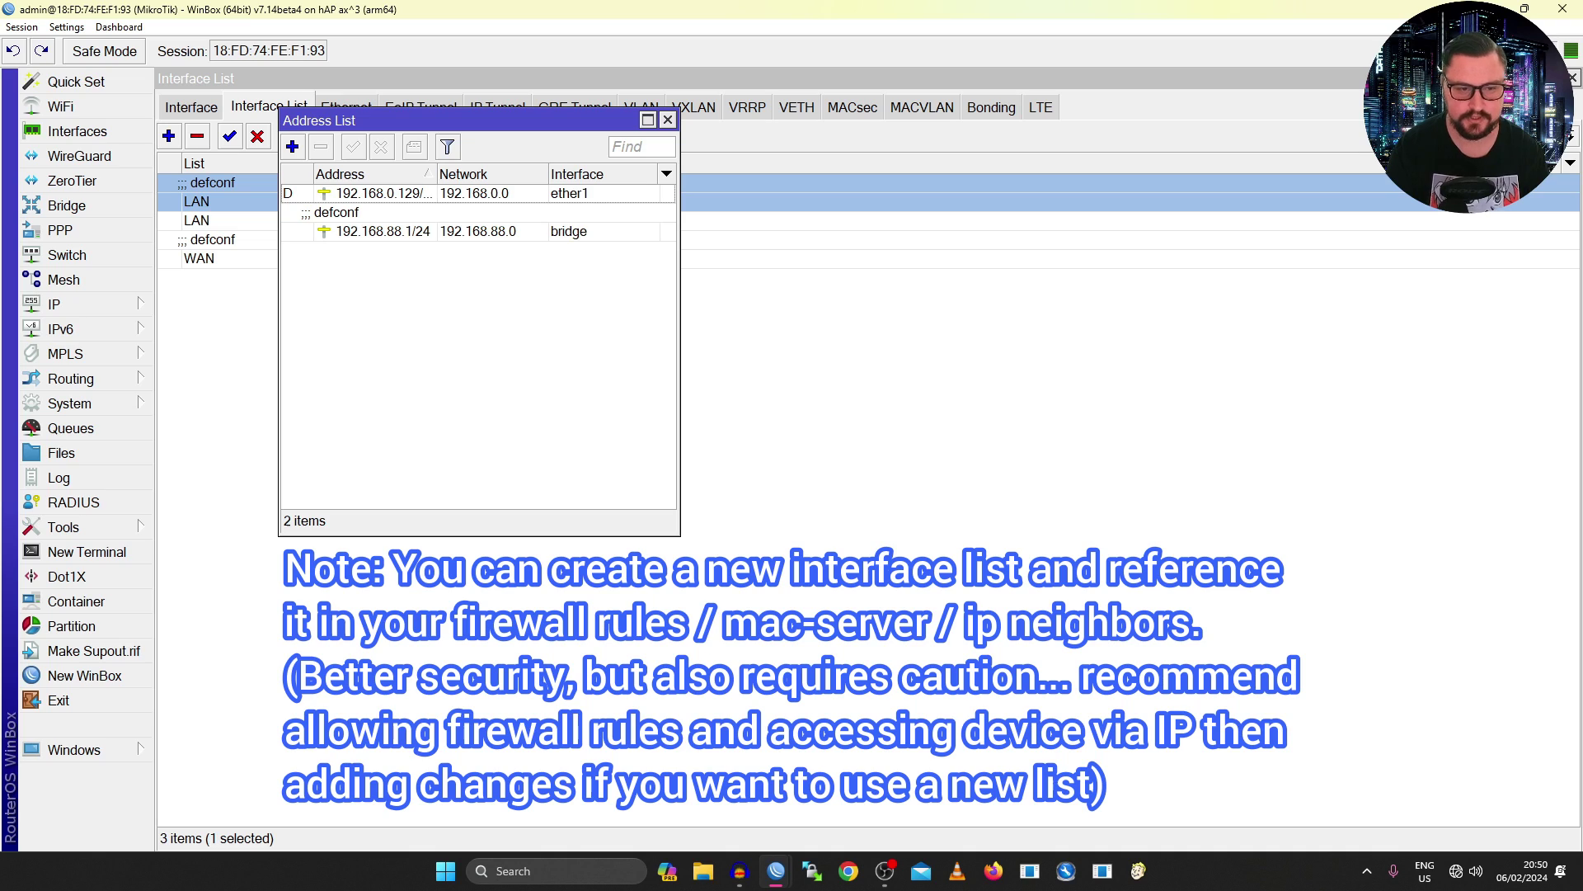
click(383, 230)
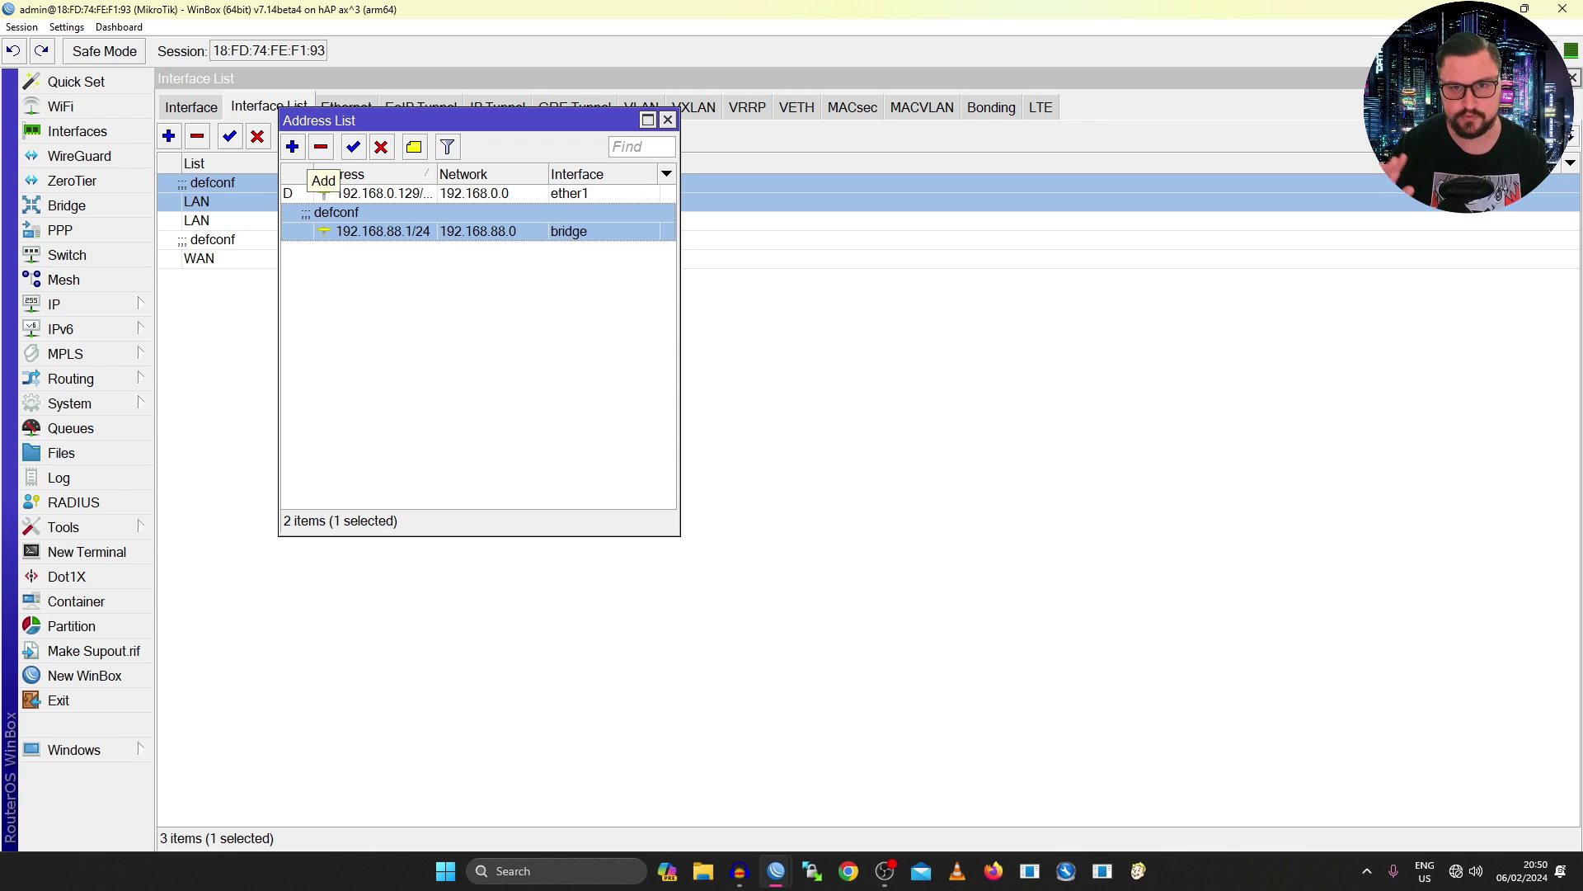
click(292, 147)
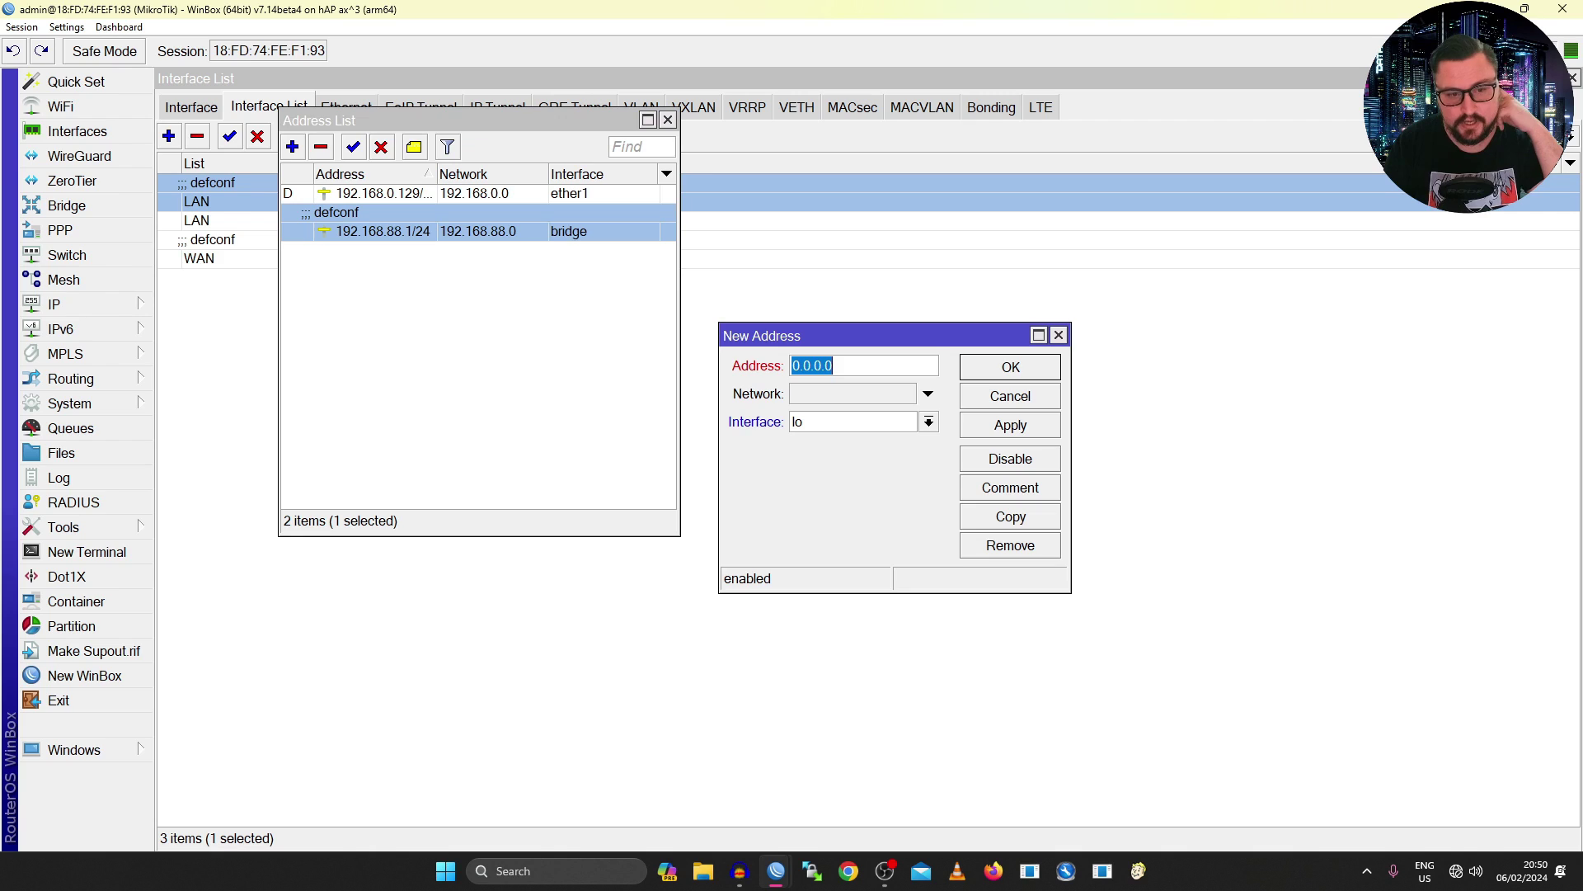
text(192.168)
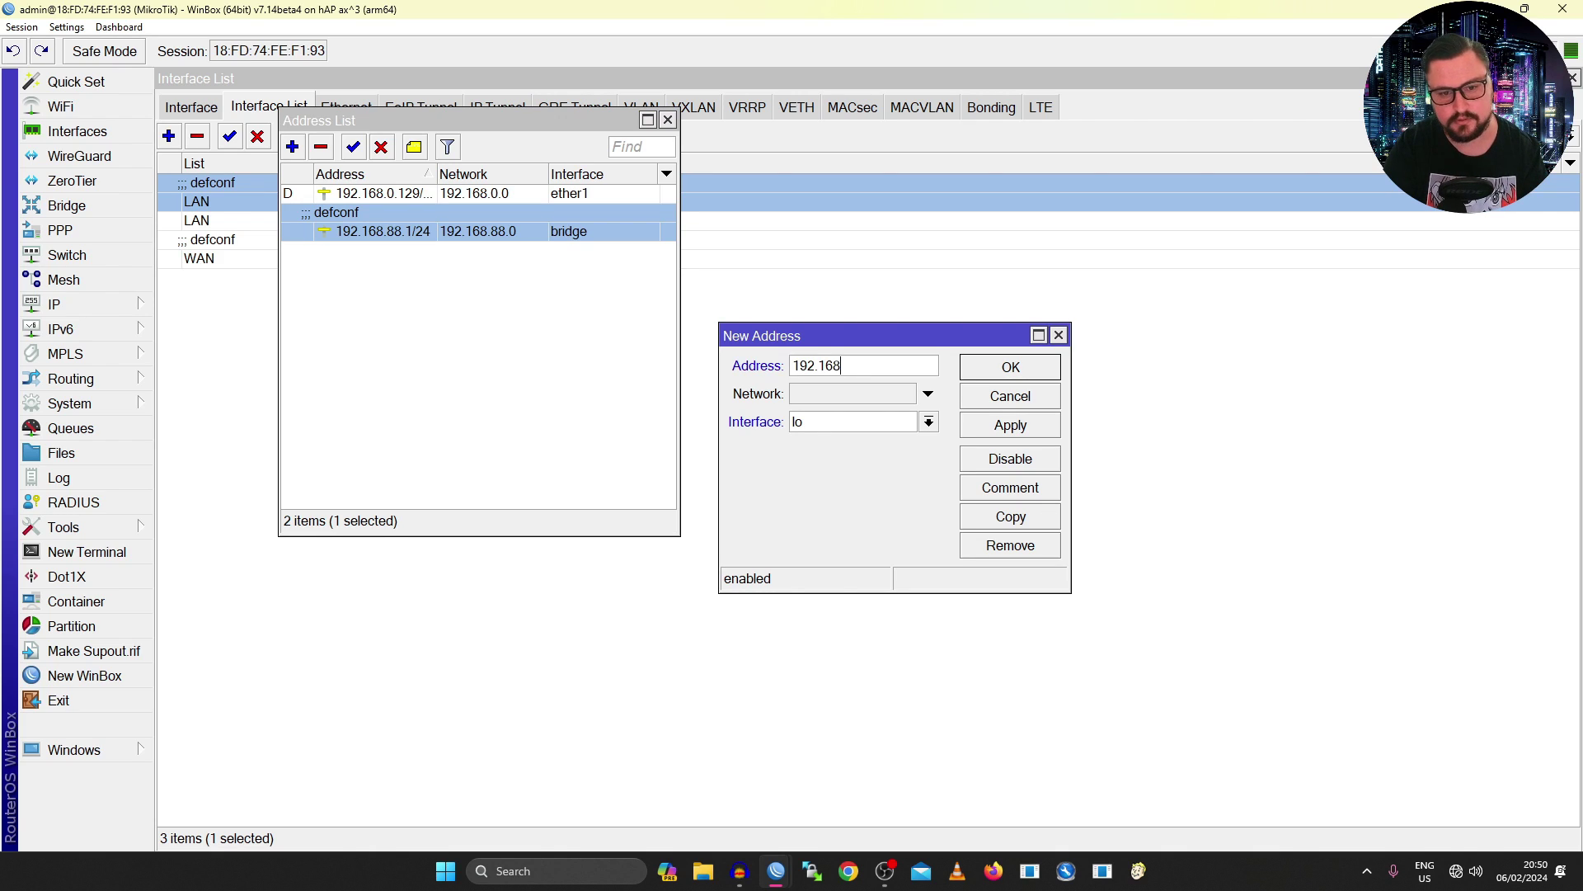
text(.100.1/)
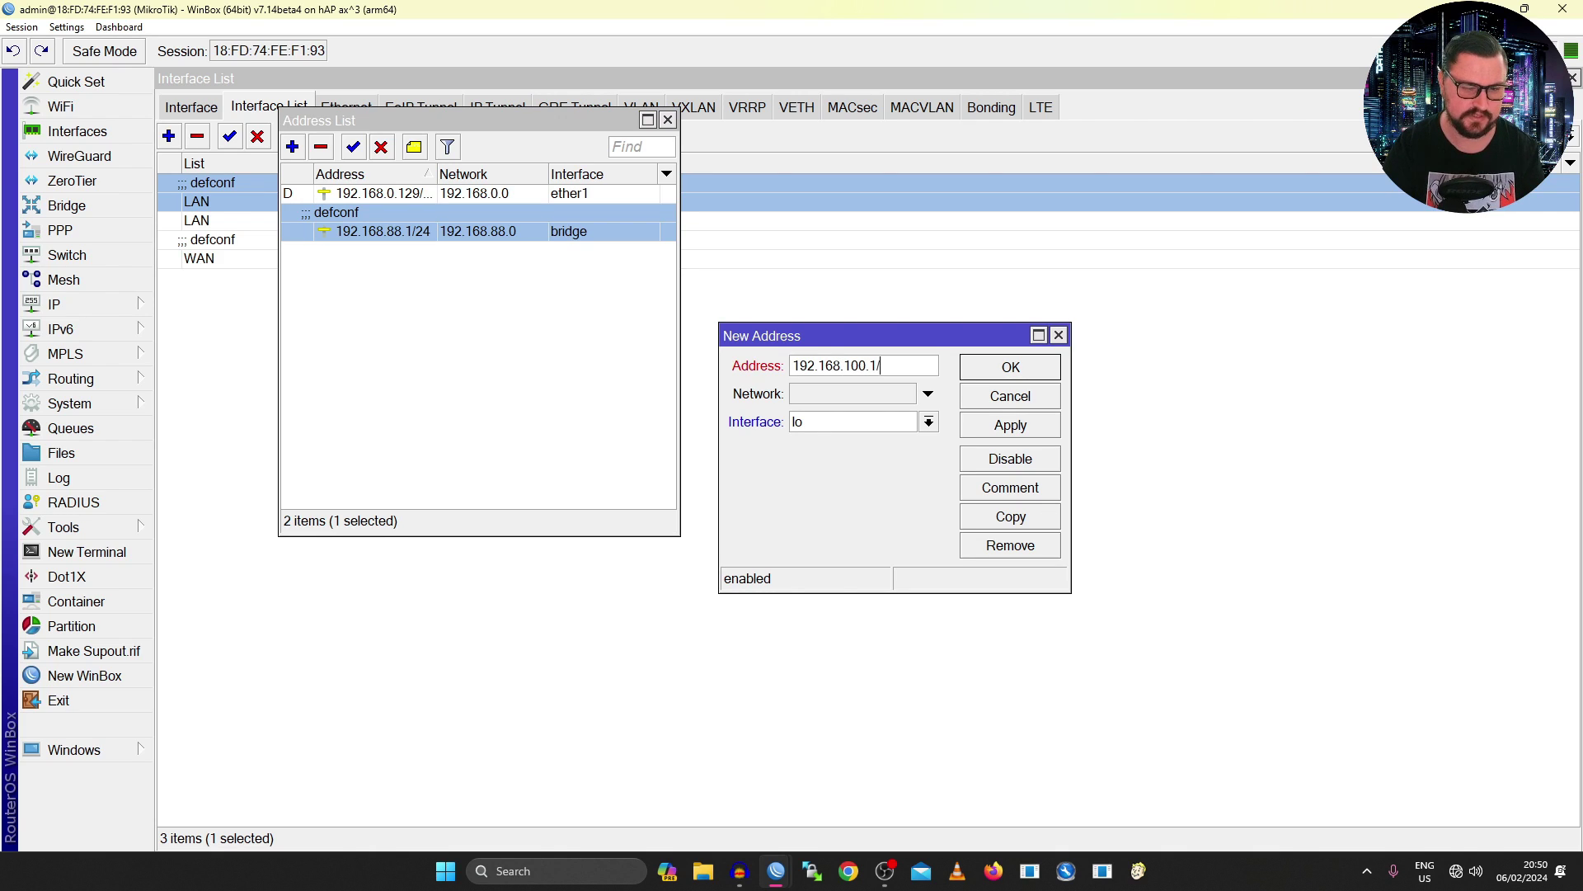
text(24)
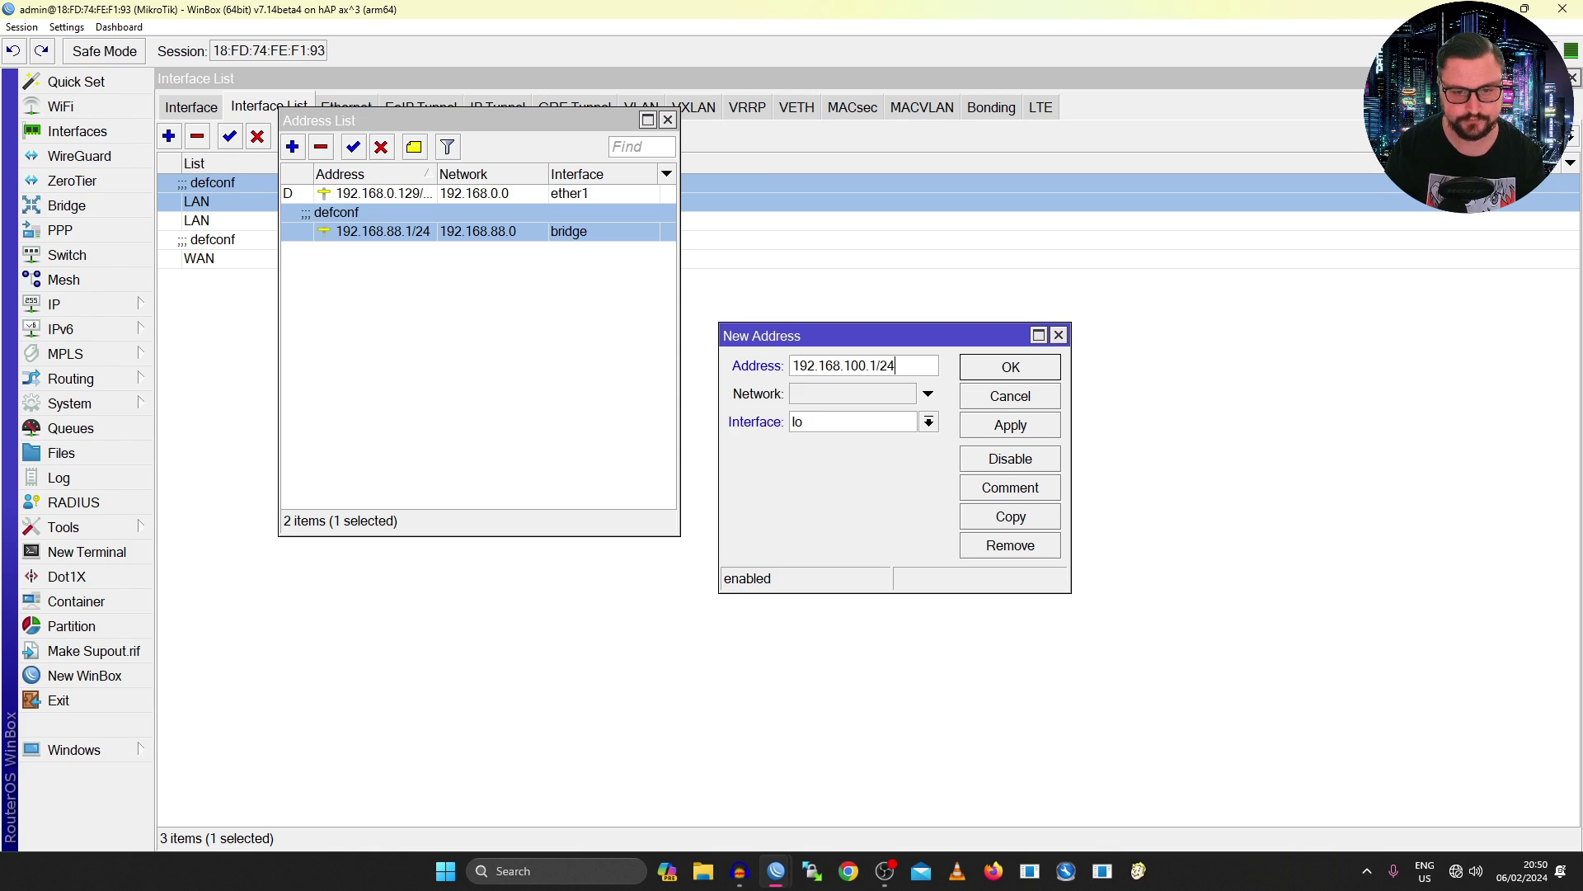
click(928, 421)
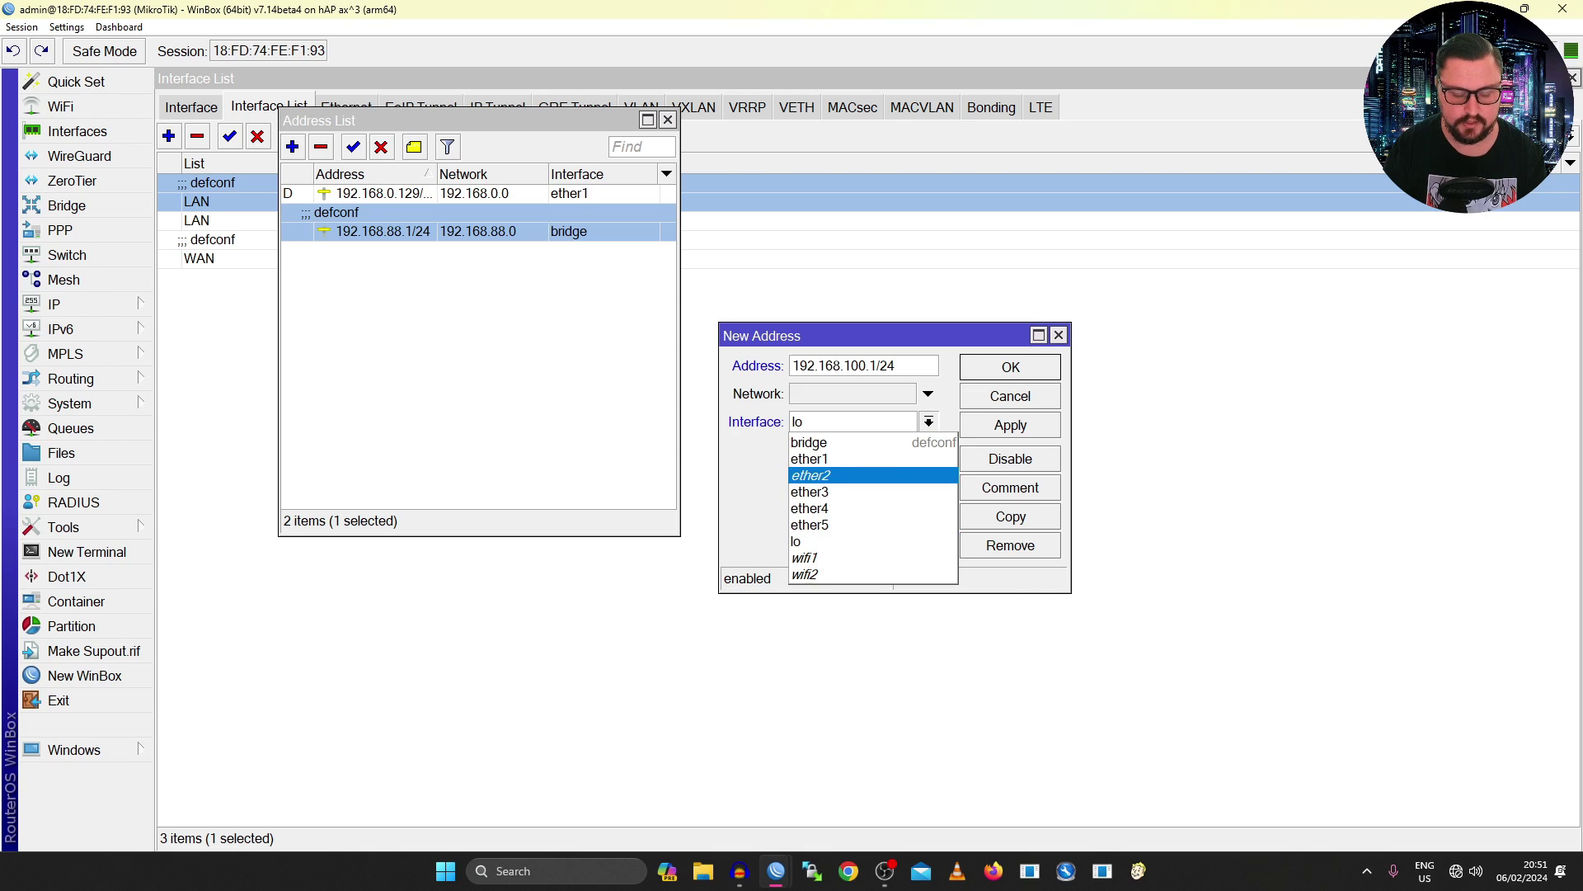
click(810, 475)
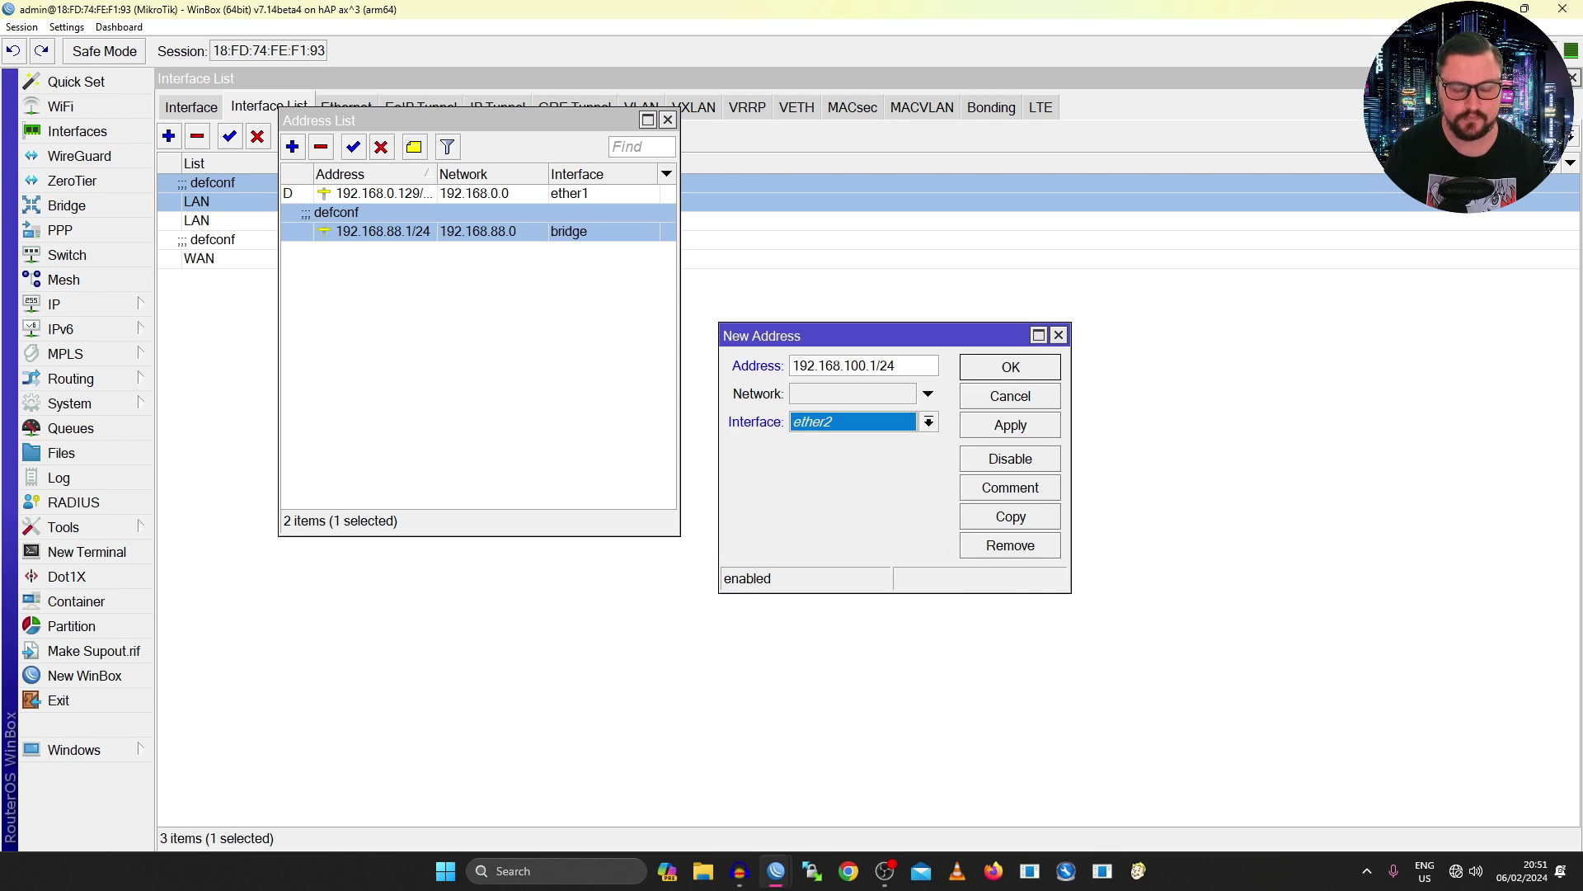
click(1011, 425)
key(Return)
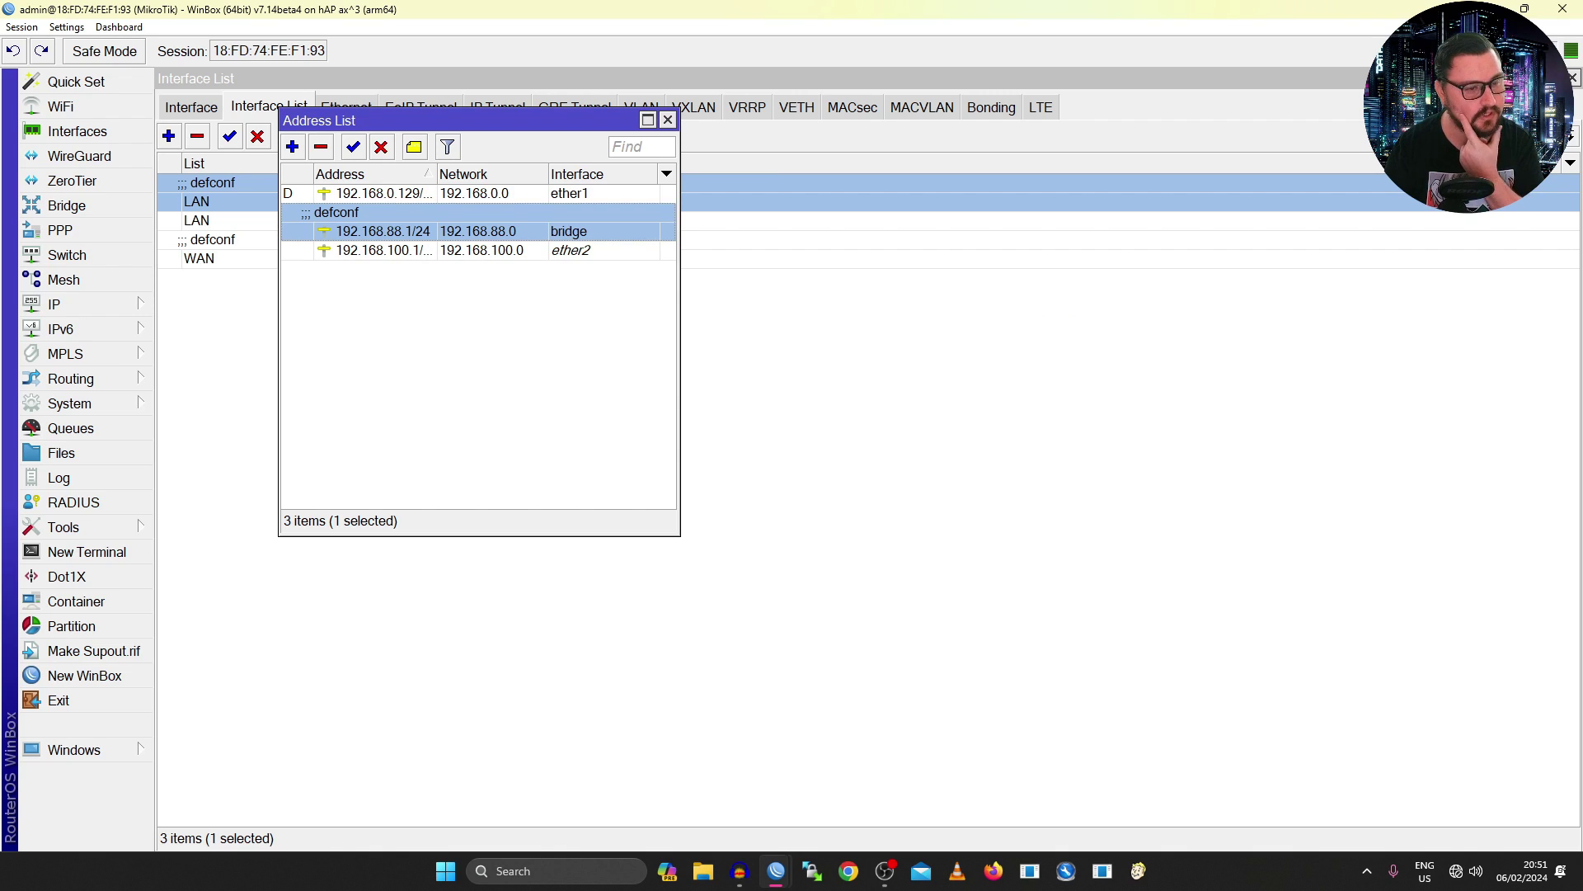
click(383, 250)
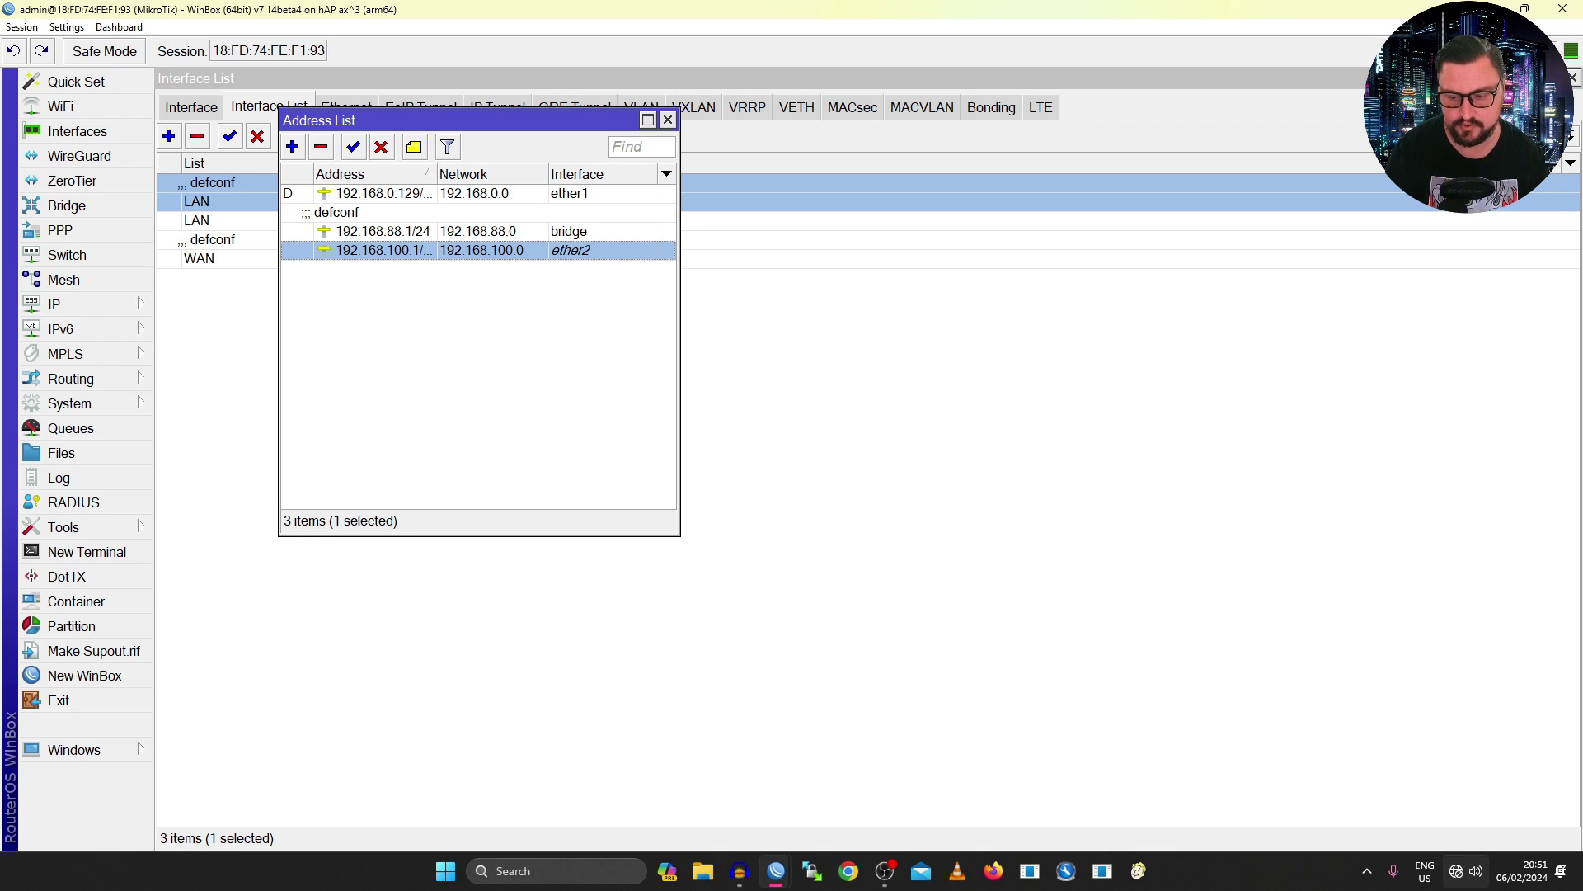
- Confirm the PC's Ethernet adapter uses manual IP 192.168.100.2 with gateway 192.168.100.1
right_click(1455, 870)
click(1451, 825)
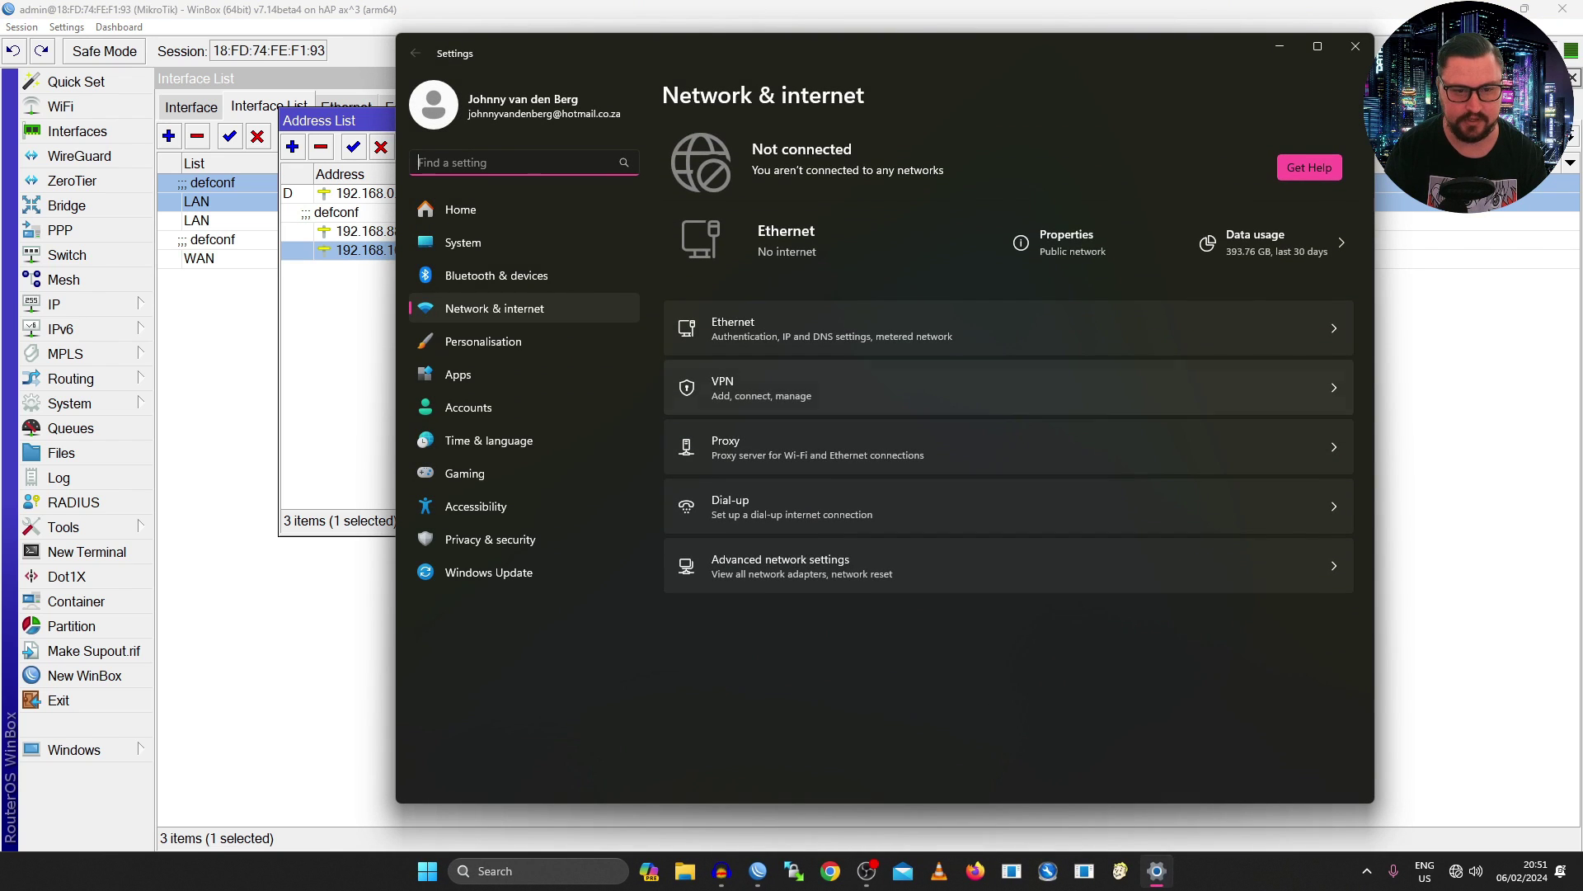
click(1006, 327)
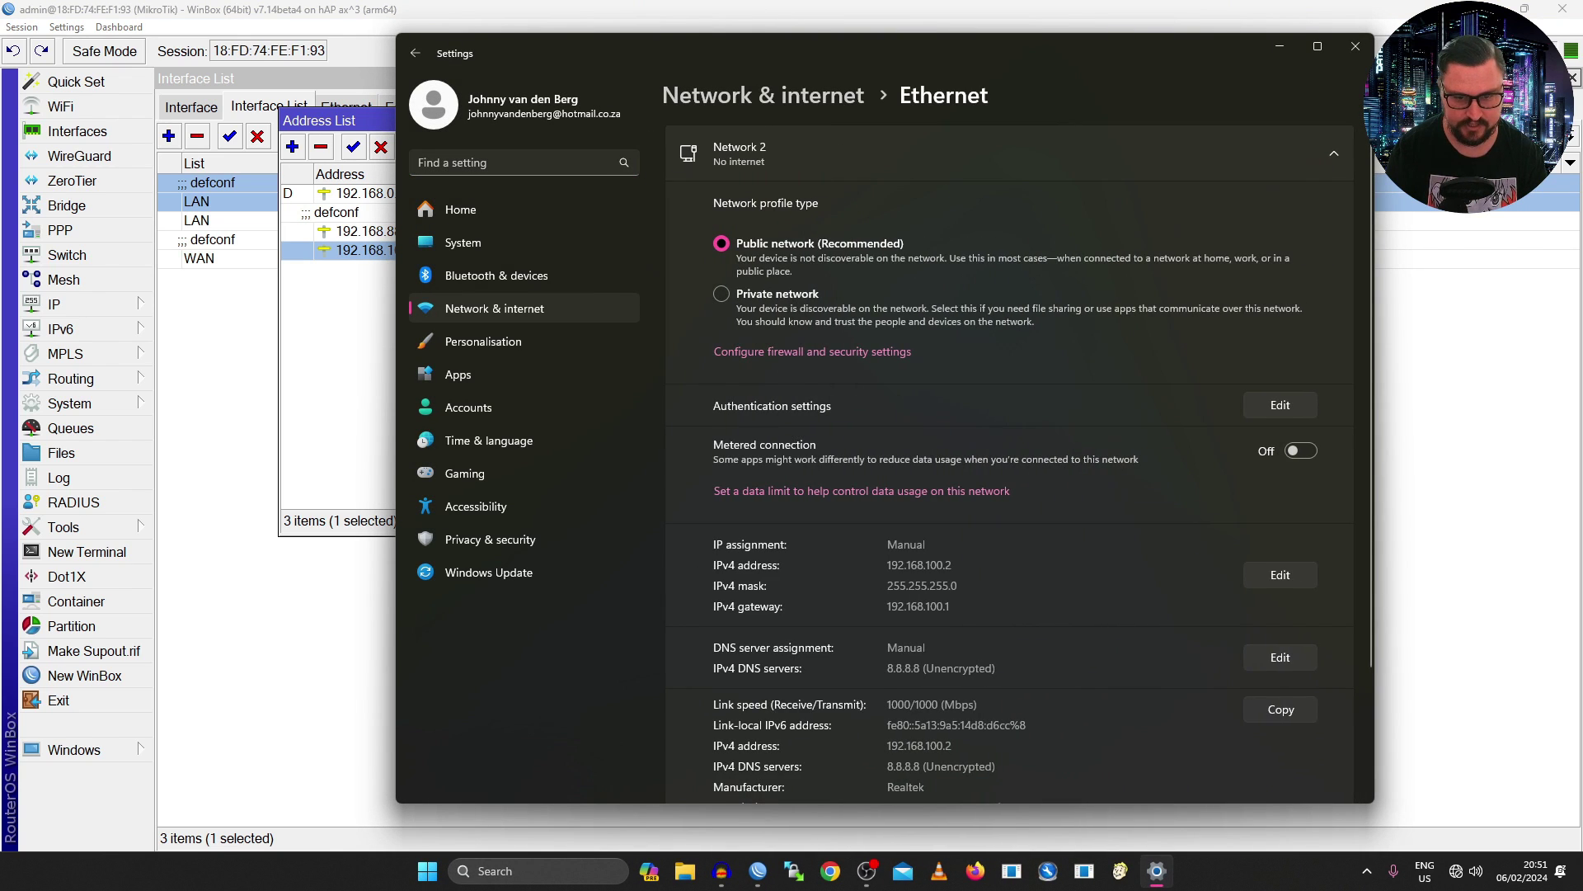
scroll(1009, 461, down, 2)
scroll(1009, 462, down, 1)
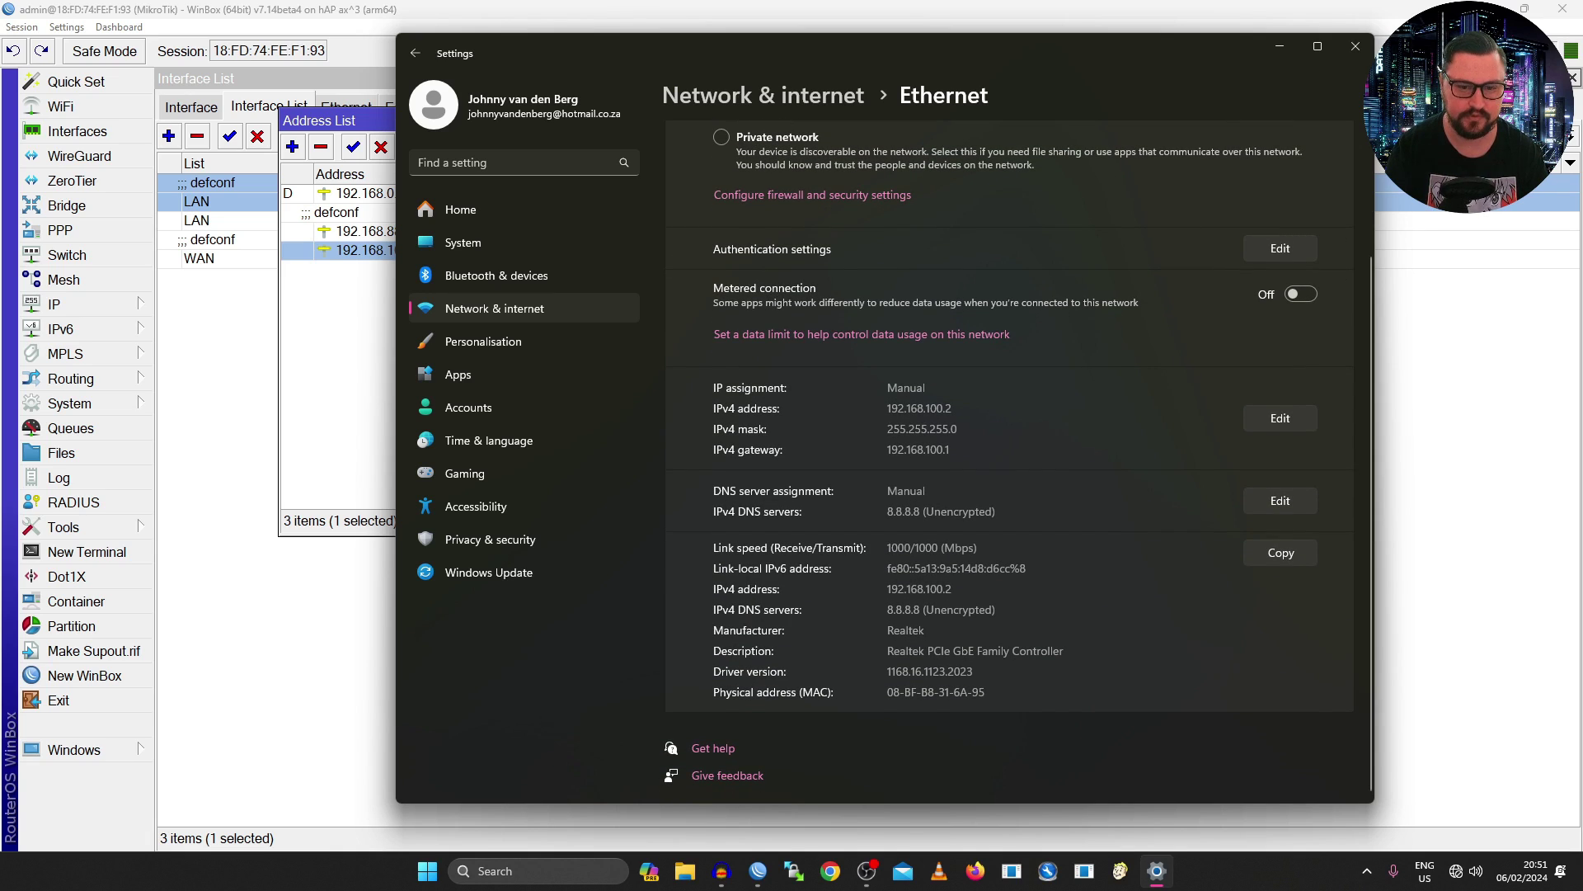
drag(950, 449, 904, 449)
key(alt+Tab)
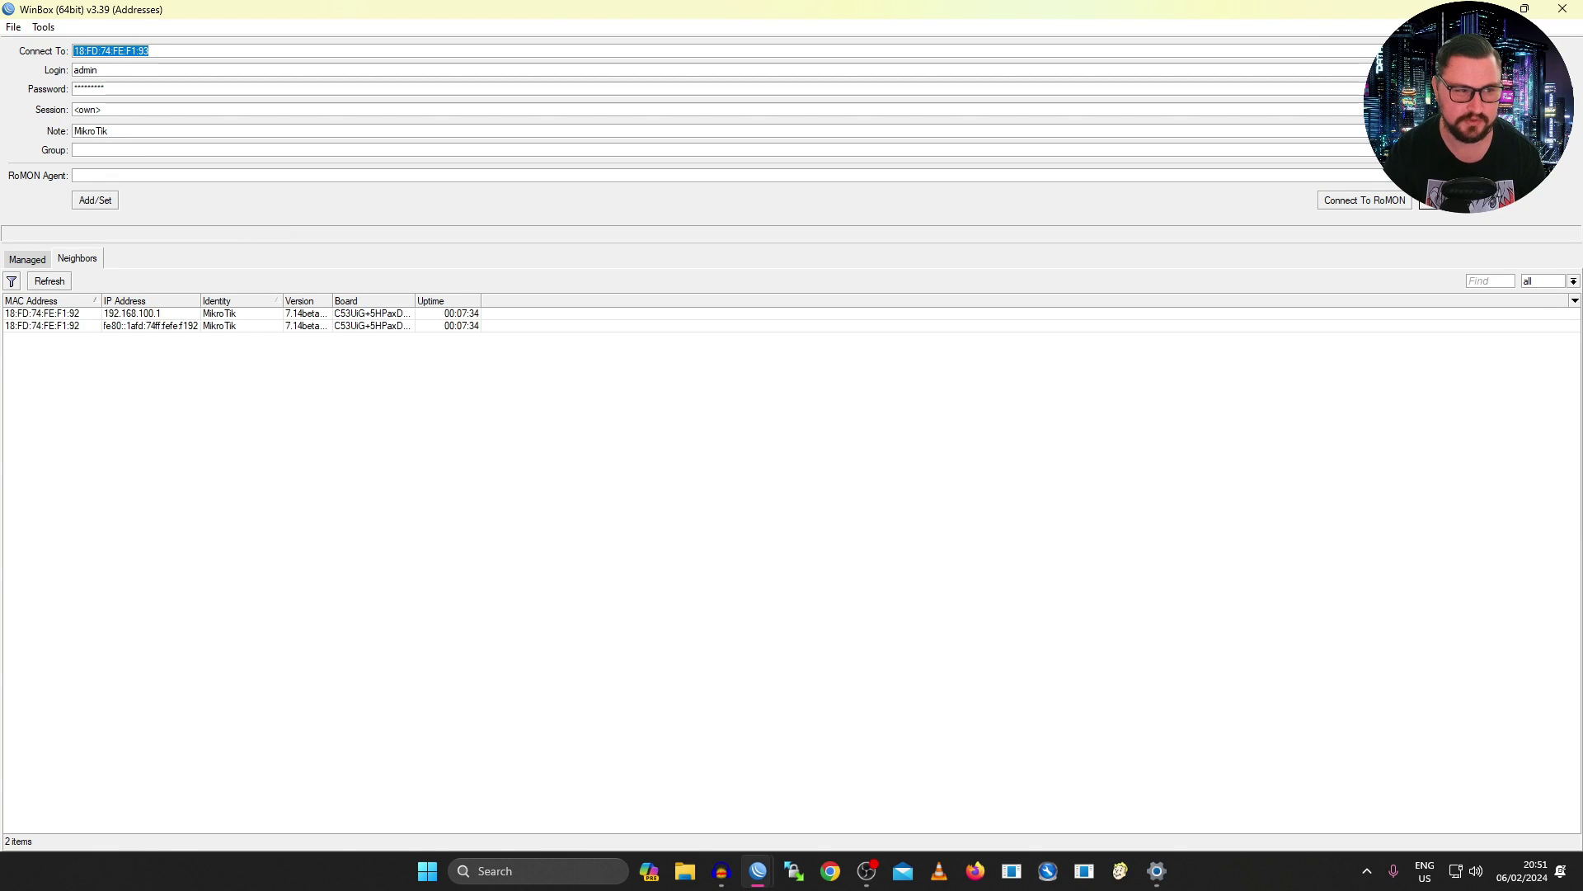
- Log back into the hAP ax3 by selecting the 192.168.100.1 neighbor in the login window
key(End)
key(shift+Left)
key(shift+Left)
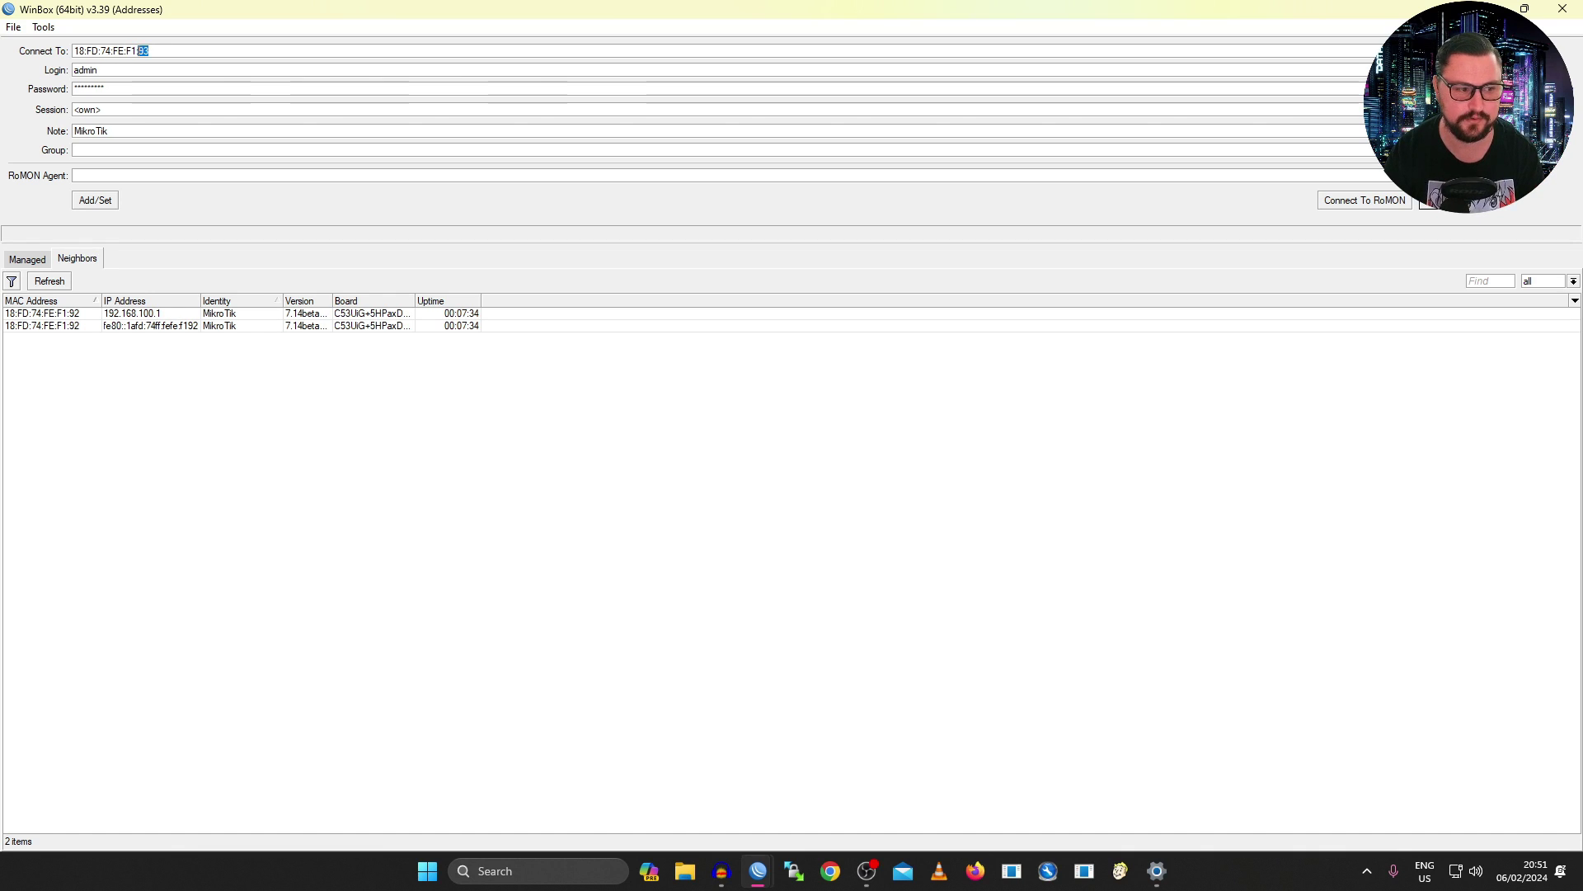
text(92)
key(Tab)
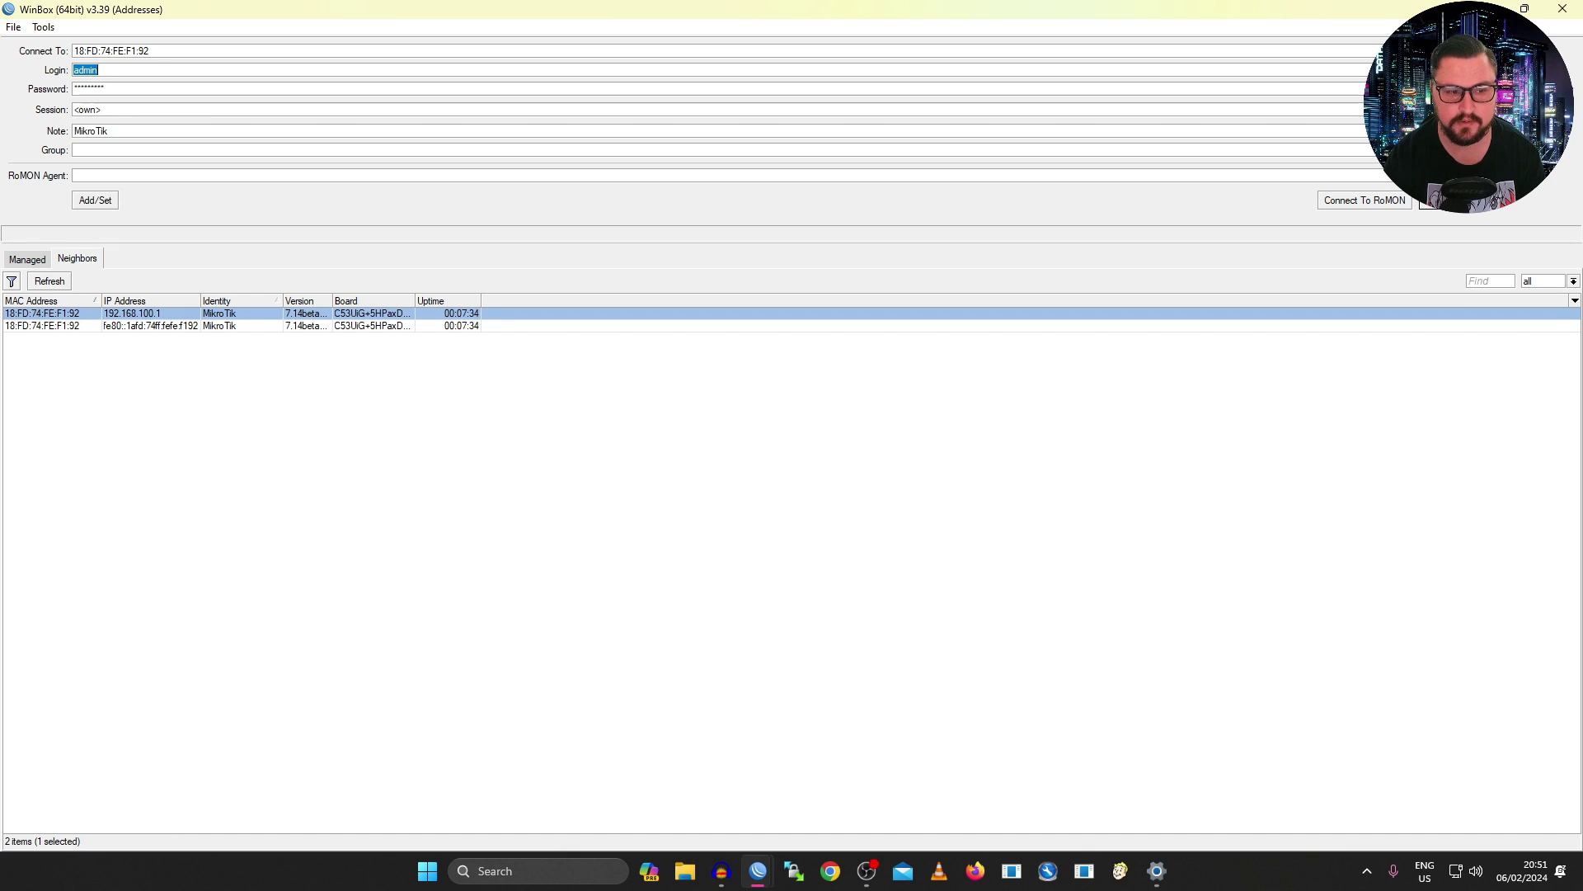
click(132, 313)
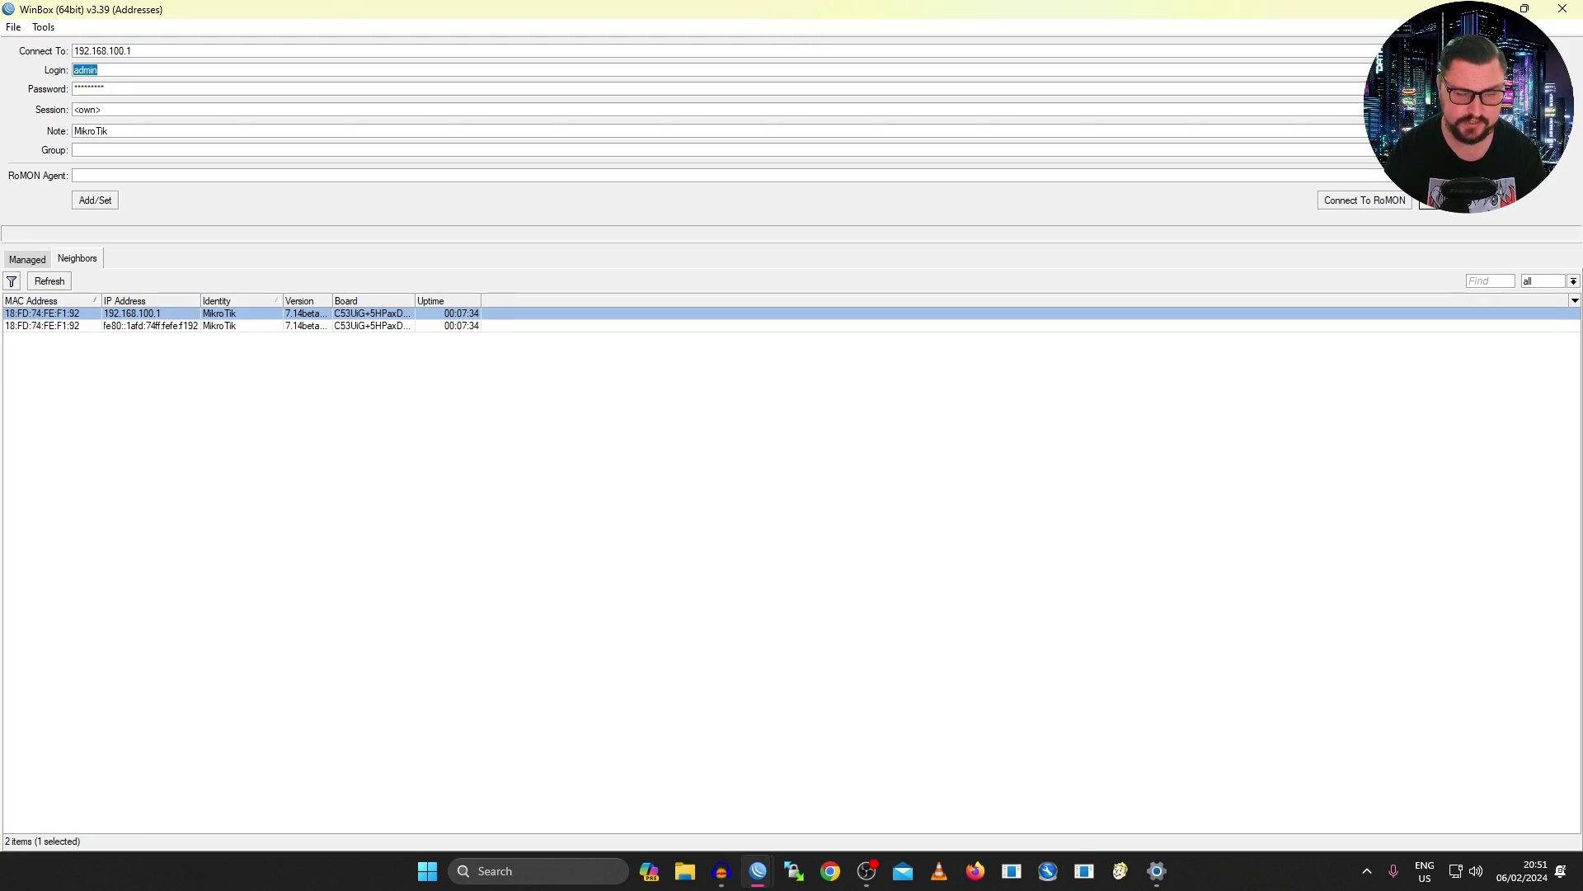
key(Return)
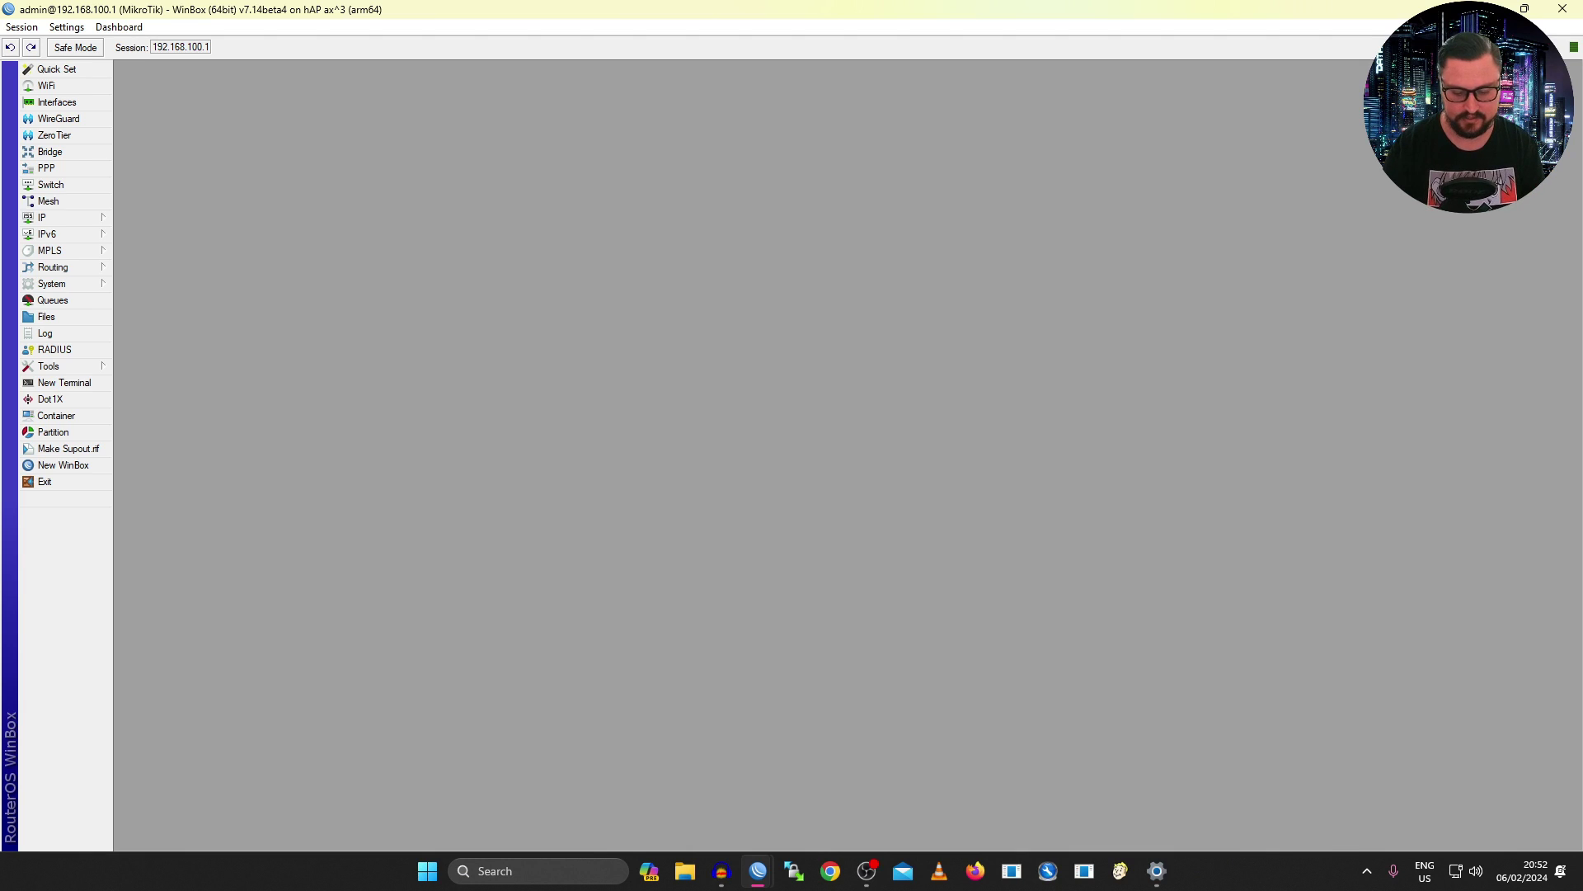
- Open ether2's properties from the Interface List and change its Name to ether2[Management]
key(ctrl+plus)
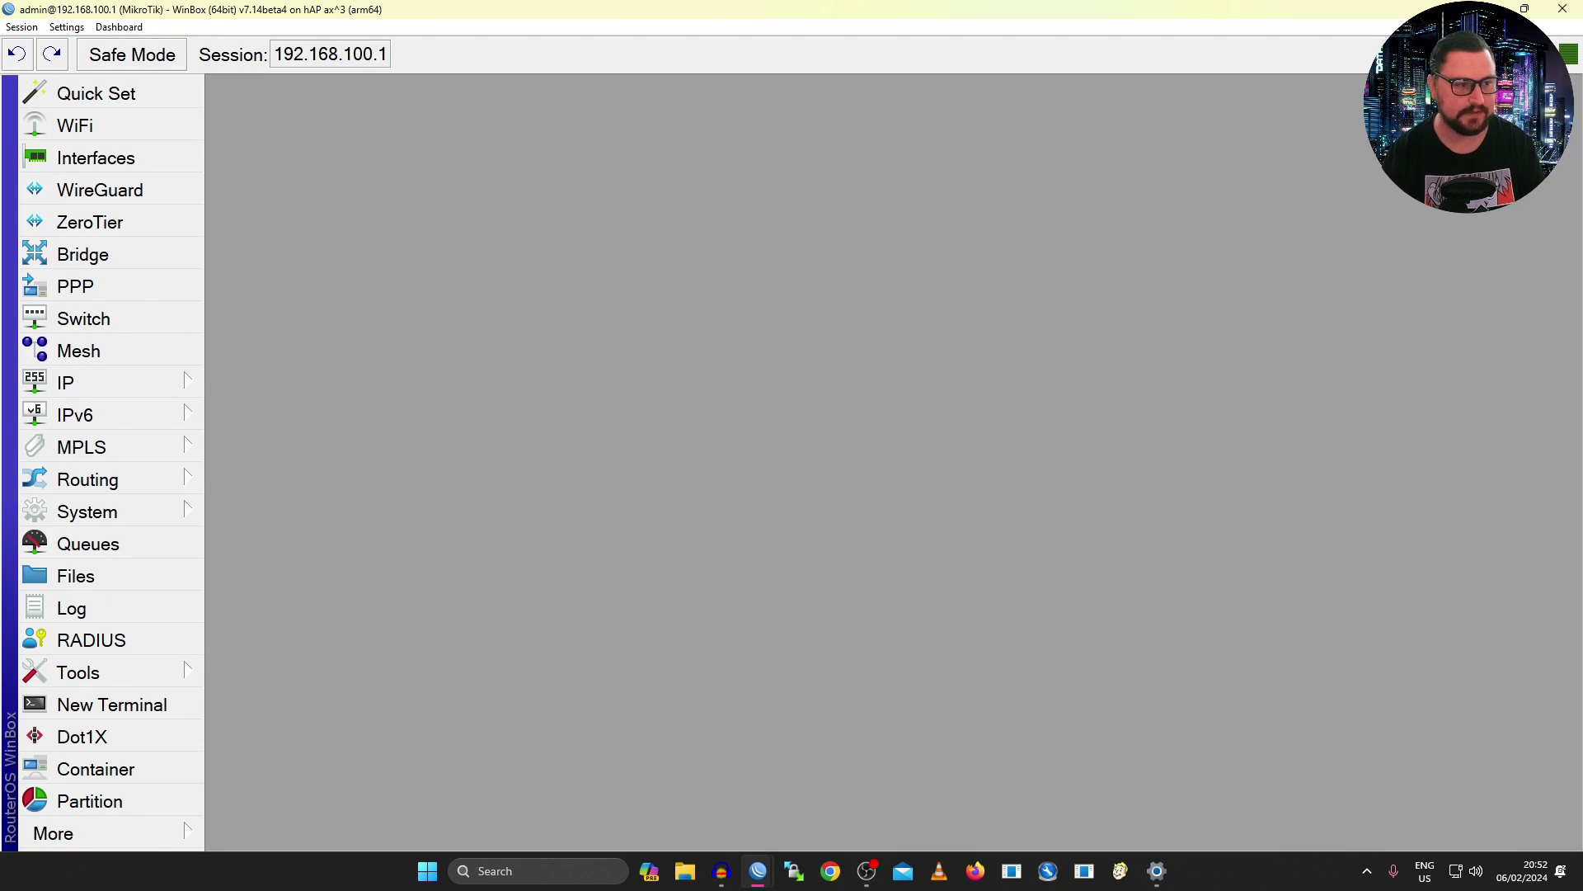
click(96, 158)
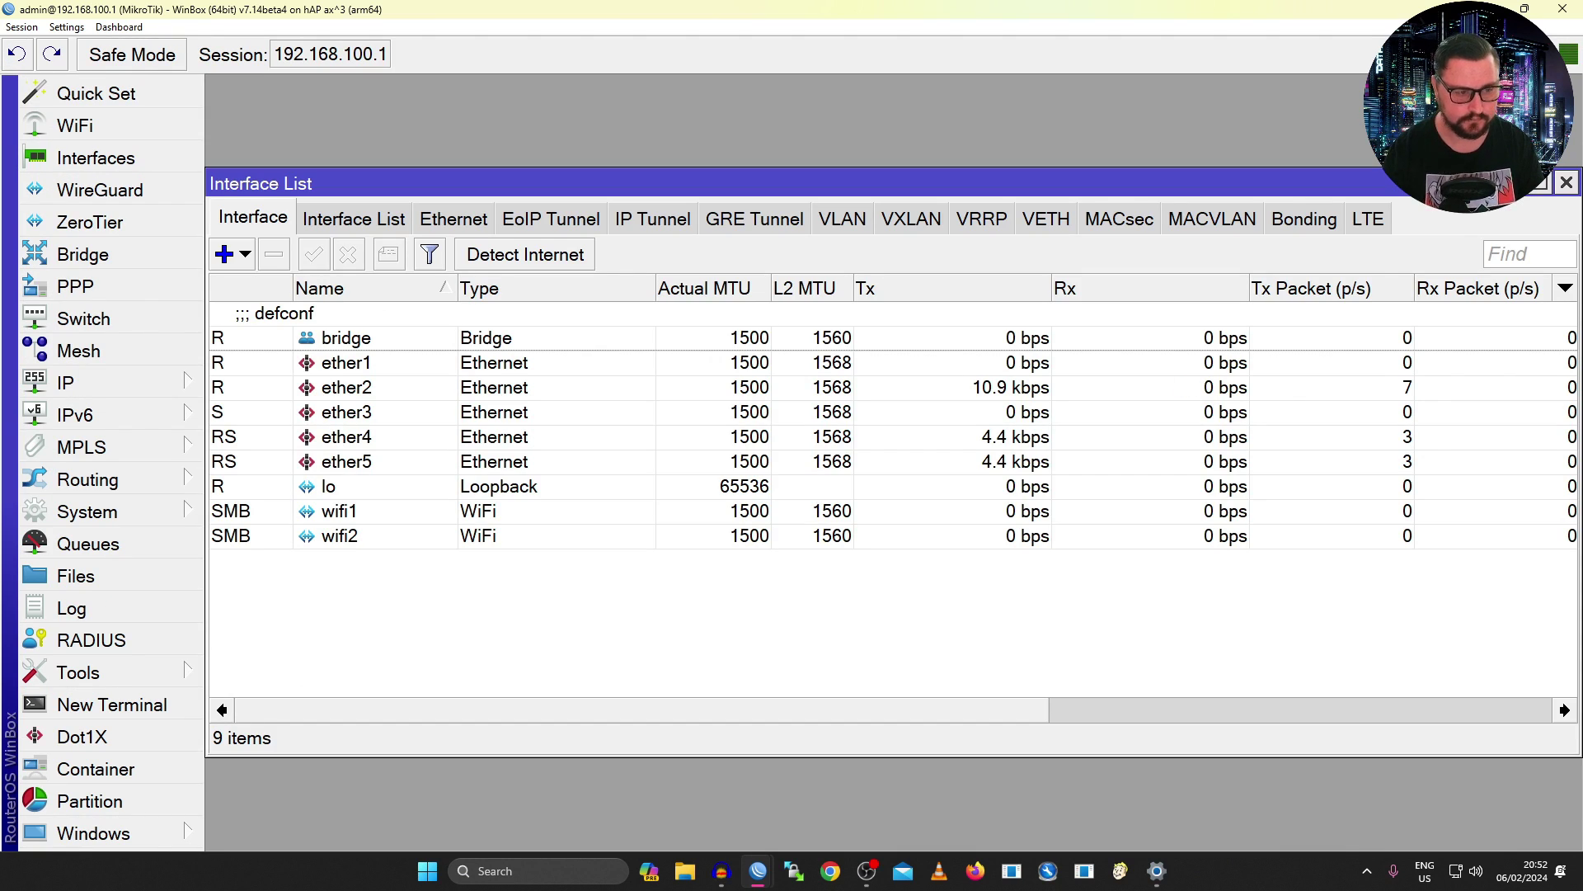
click(346, 387)
key(Return)
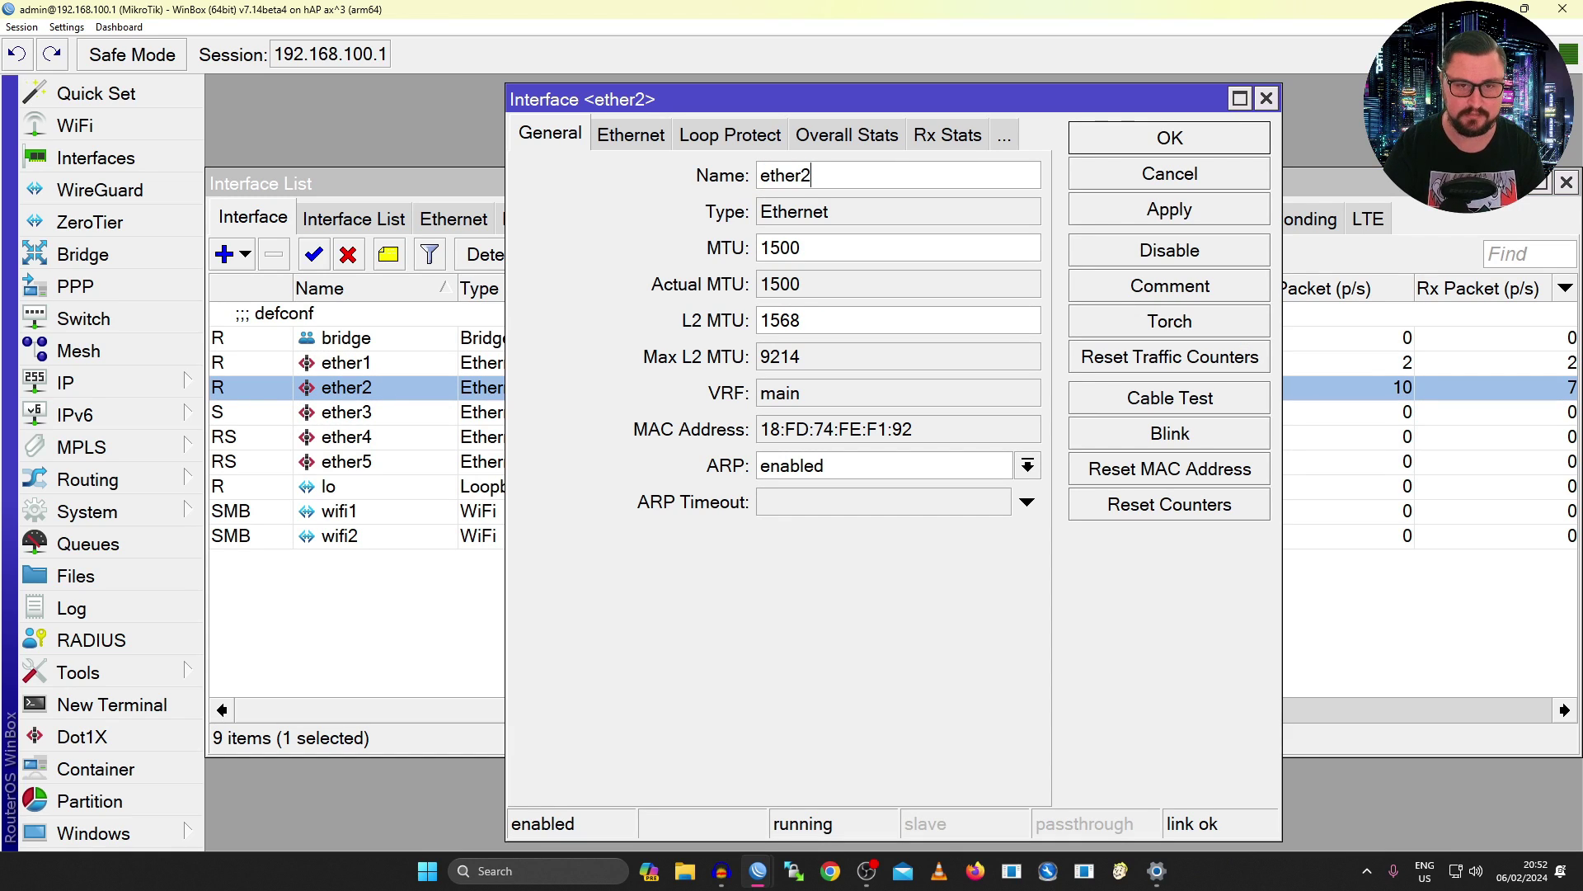
click(815, 175)
key(Tab)
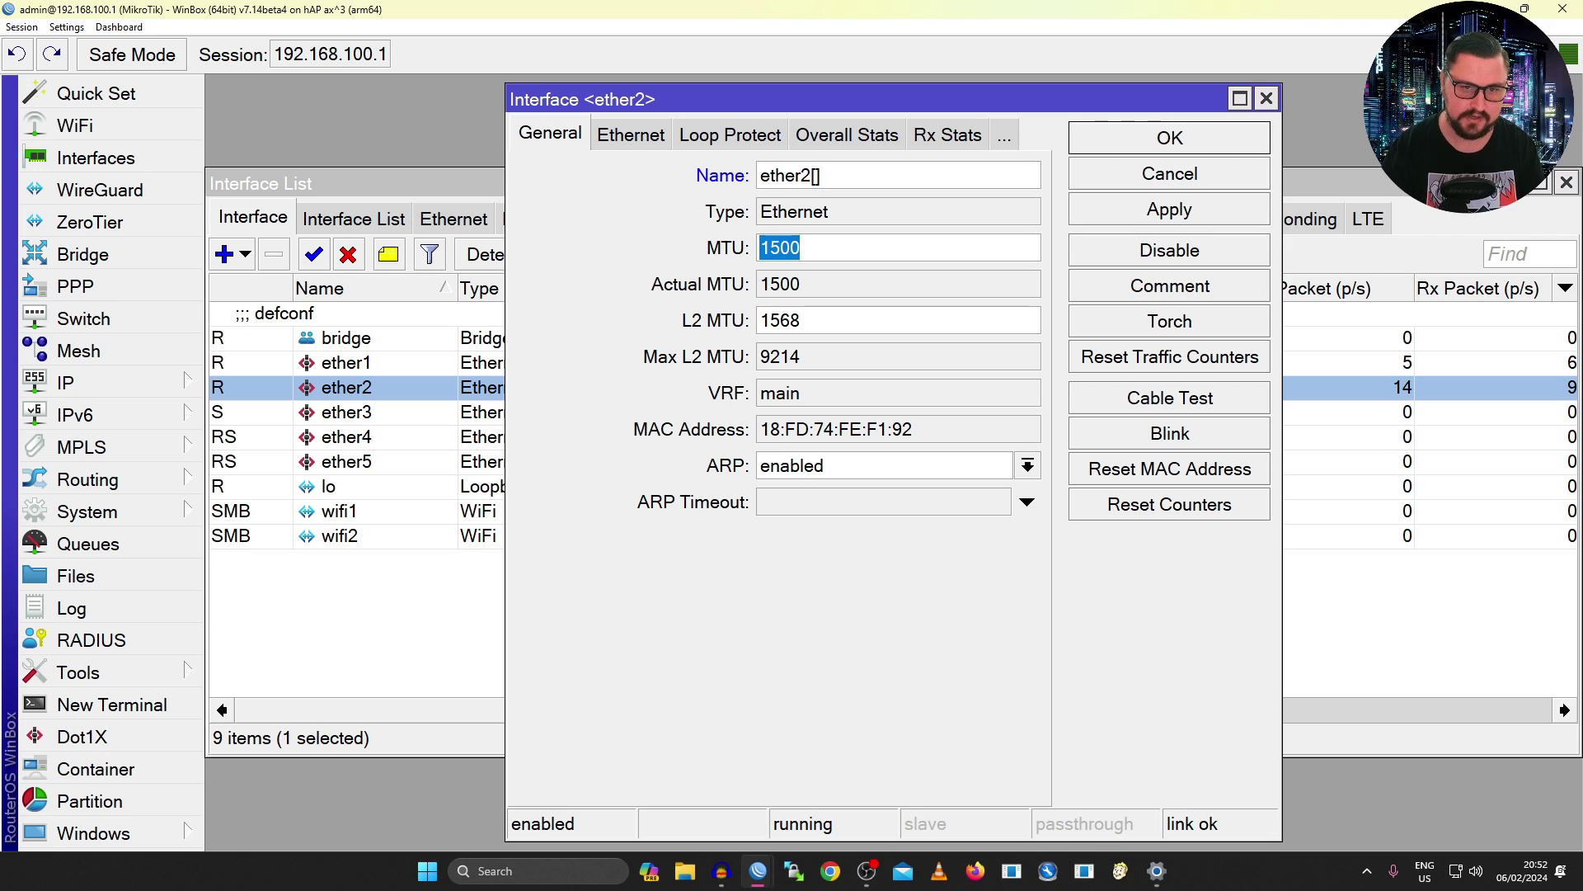
click(815, 175)
text(Man)
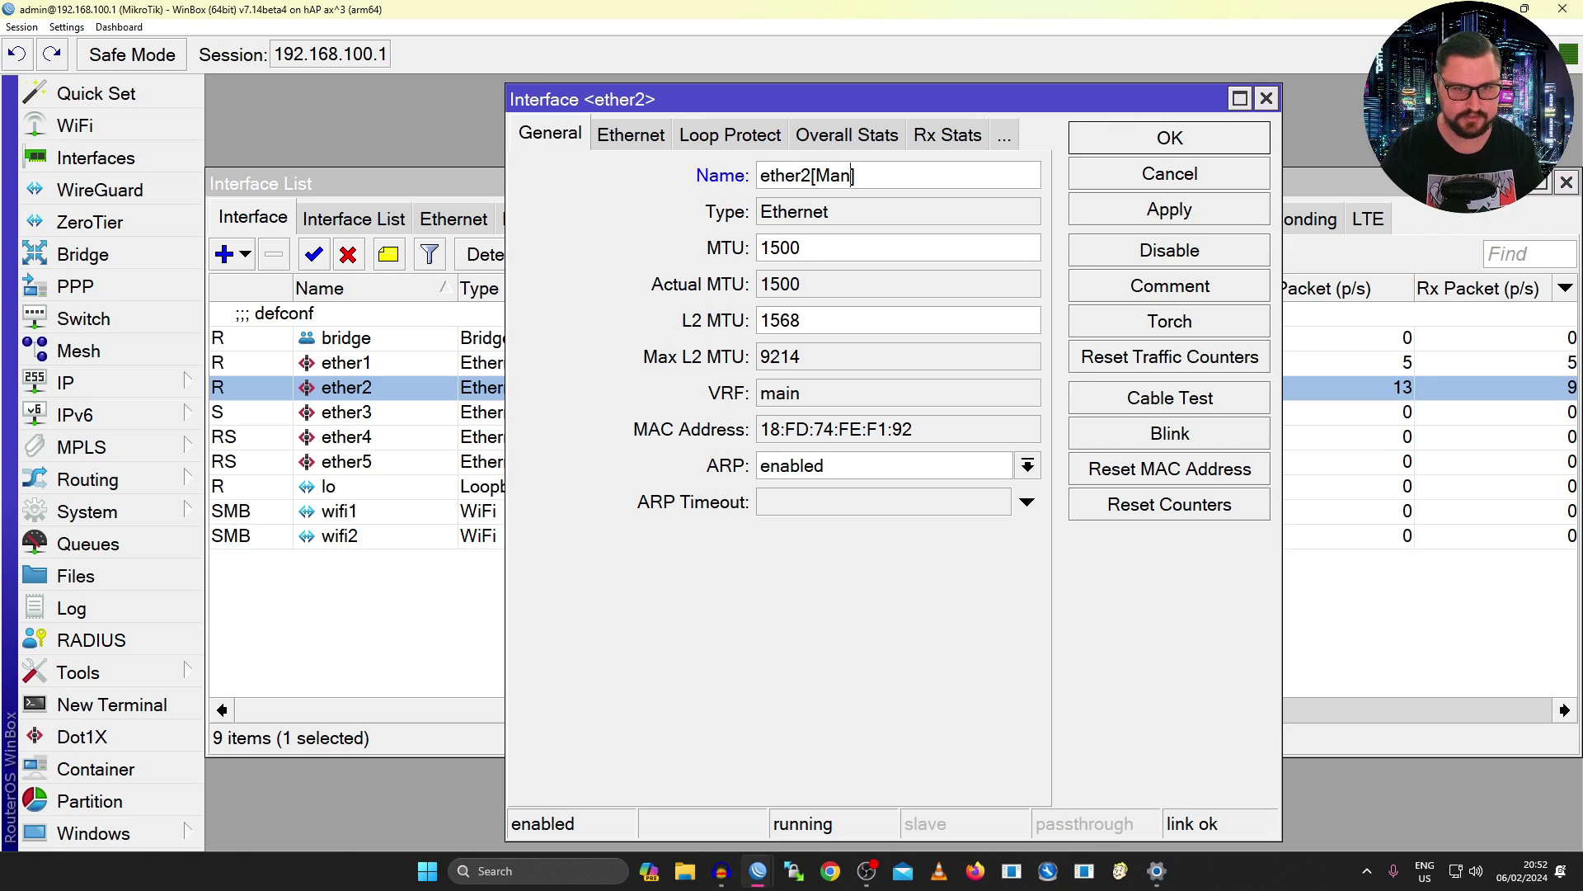
text(agement])
key(Return)
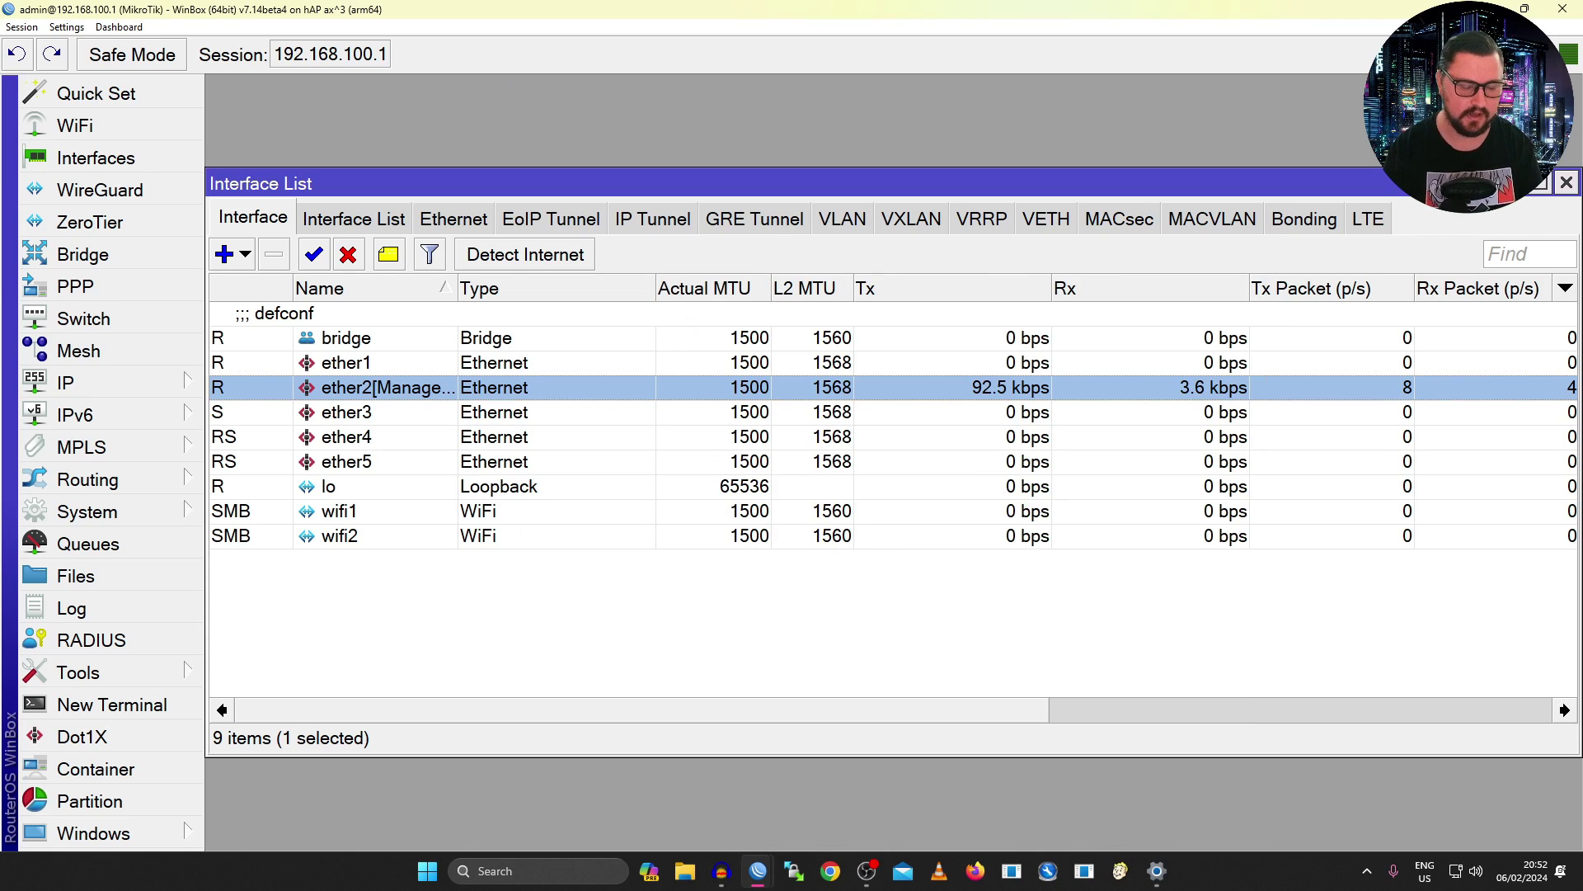